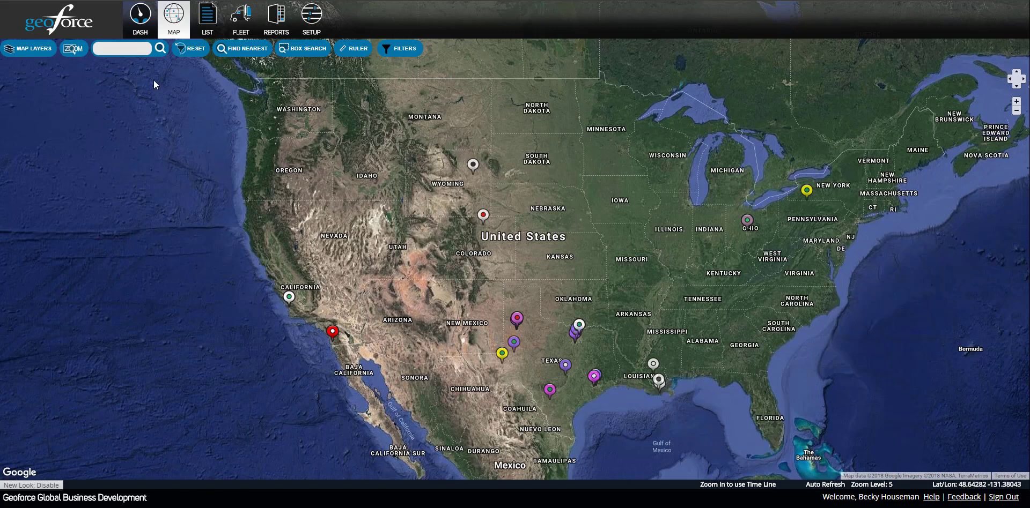
Search the map for "redfish", expand the well matches, and close the search results
click(132, 51)
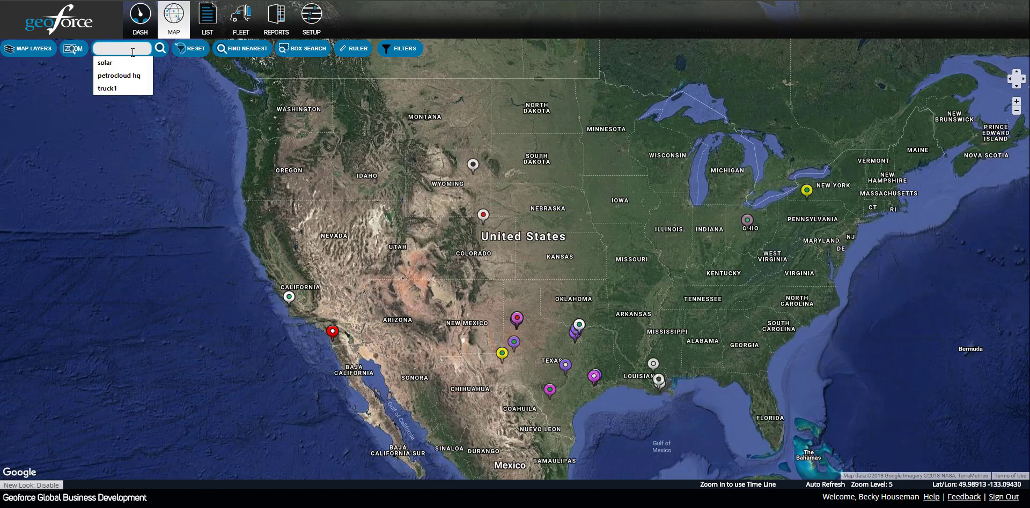
text(redfish)
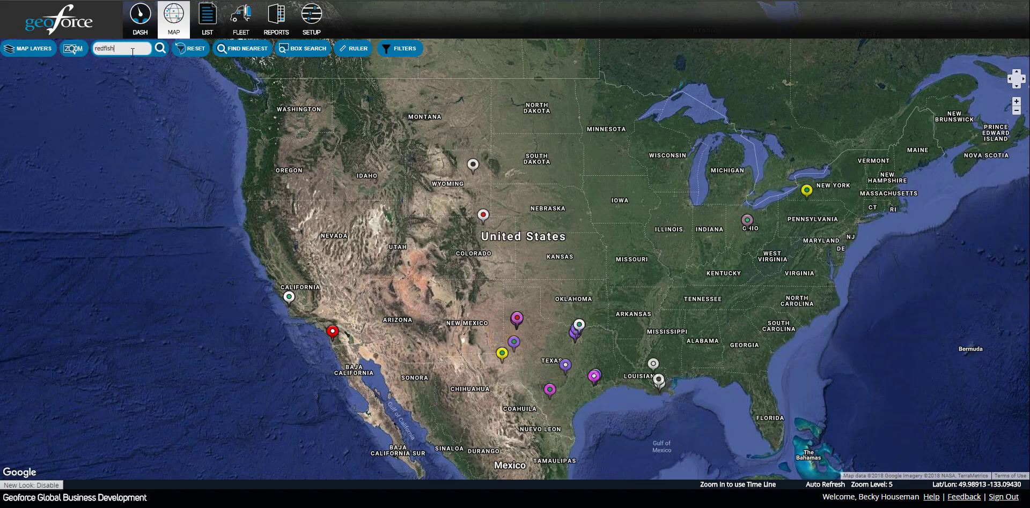
key(Return)
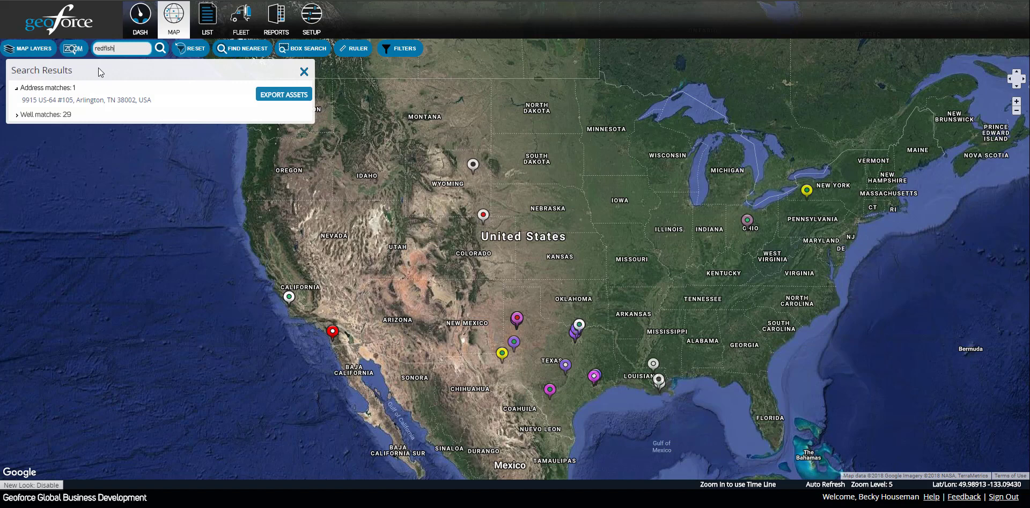
click(17, 115)
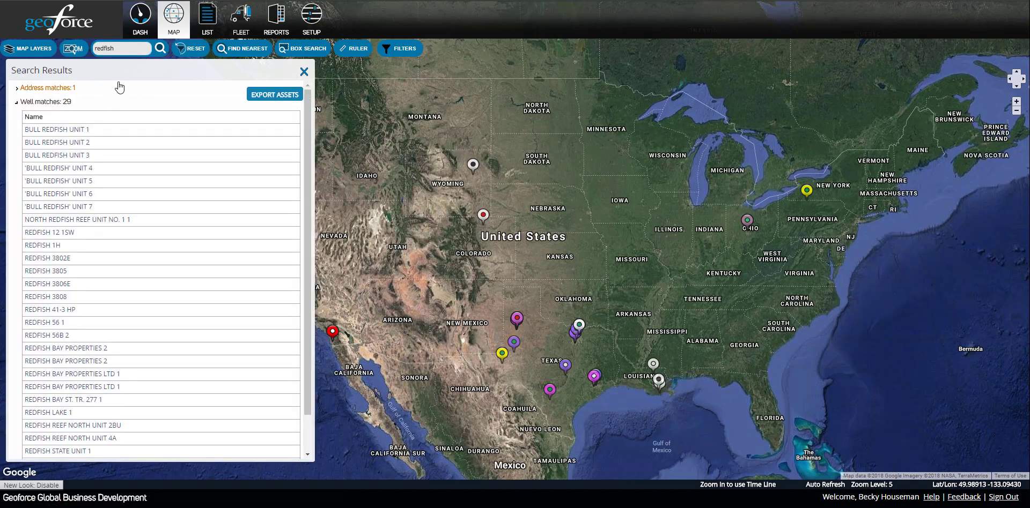
click(304, 72)
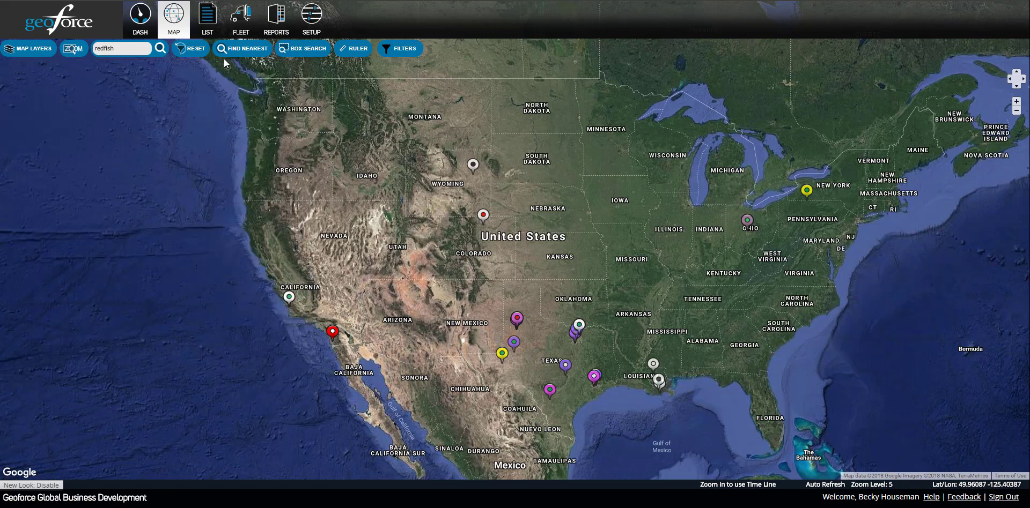
Reset the map, find the assets nearest to a point in the southeastern United States, and close the results
click(194, 53)
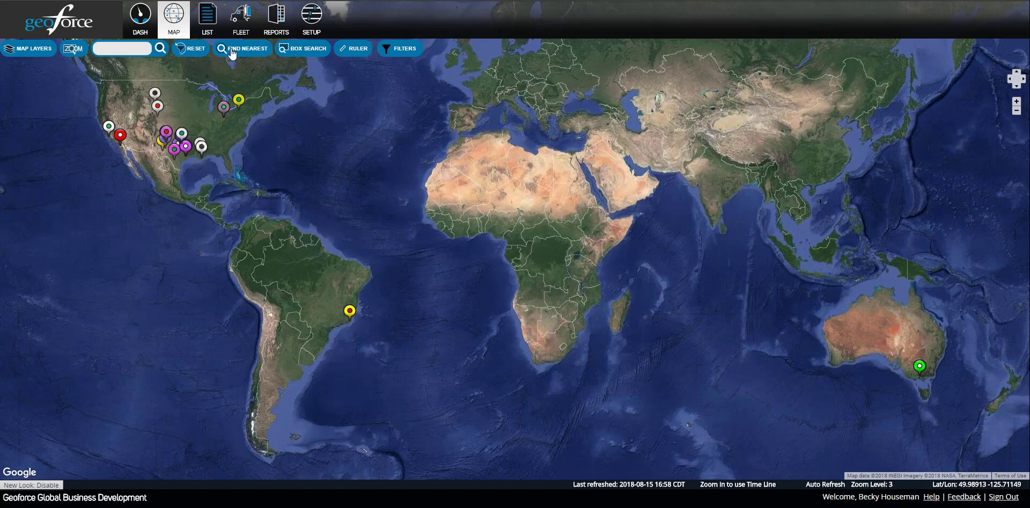
click(213, 137)
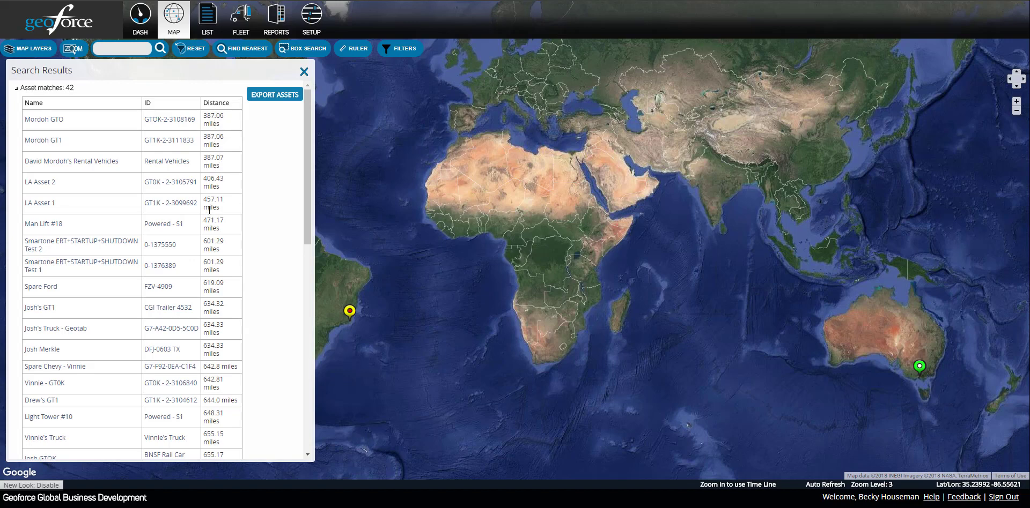
click(303, 71)
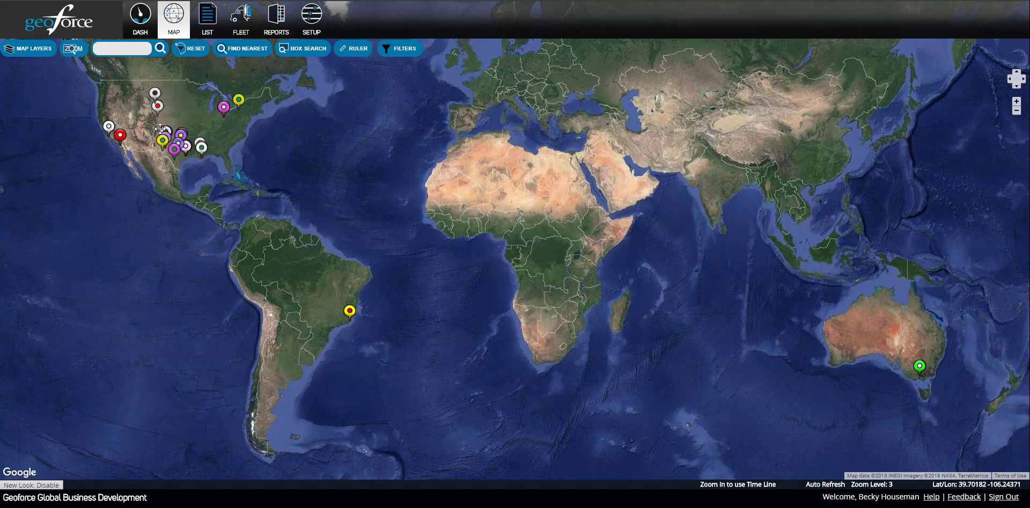
Run a box search over the area spanning Texas and Louisiana, and close the results list
drag(153, 120, 257, 193)
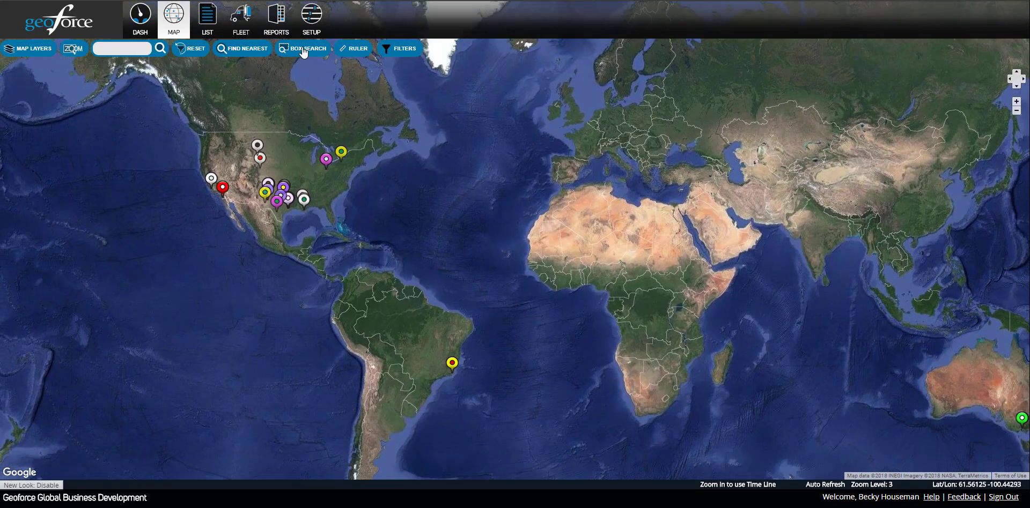
drag(256, 172, 306, 214)
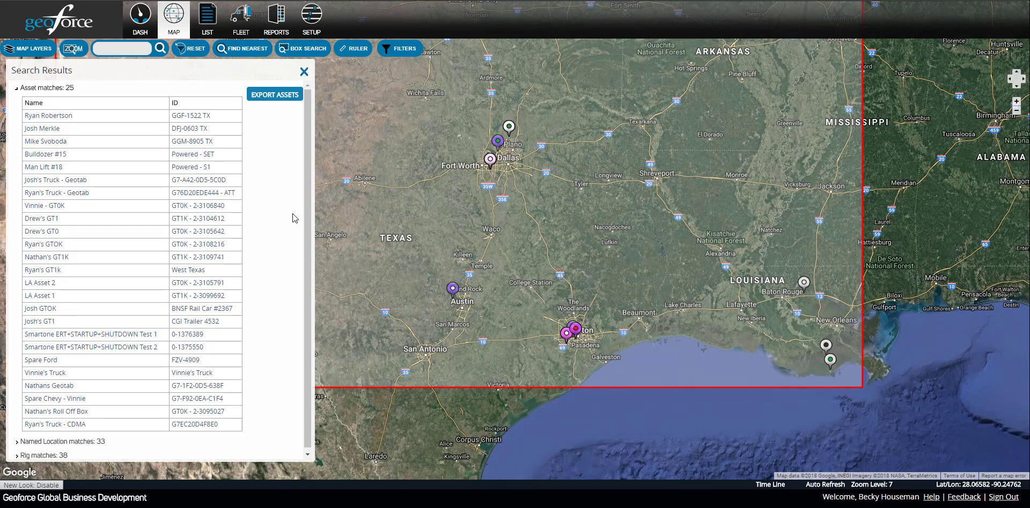
click(304, 71)
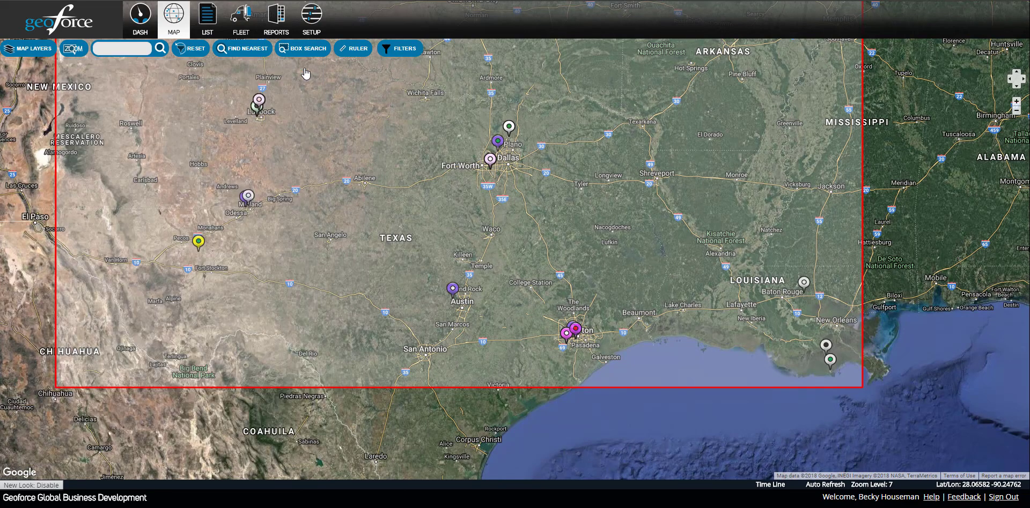
Measure the distance from Lubbock to Midland with the ruler
click(356, 50)
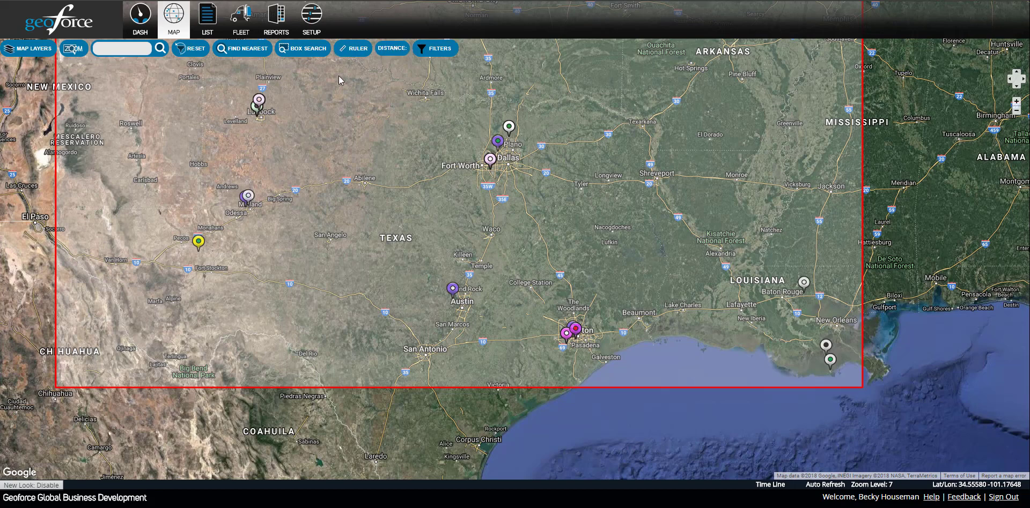
click(262, 119)
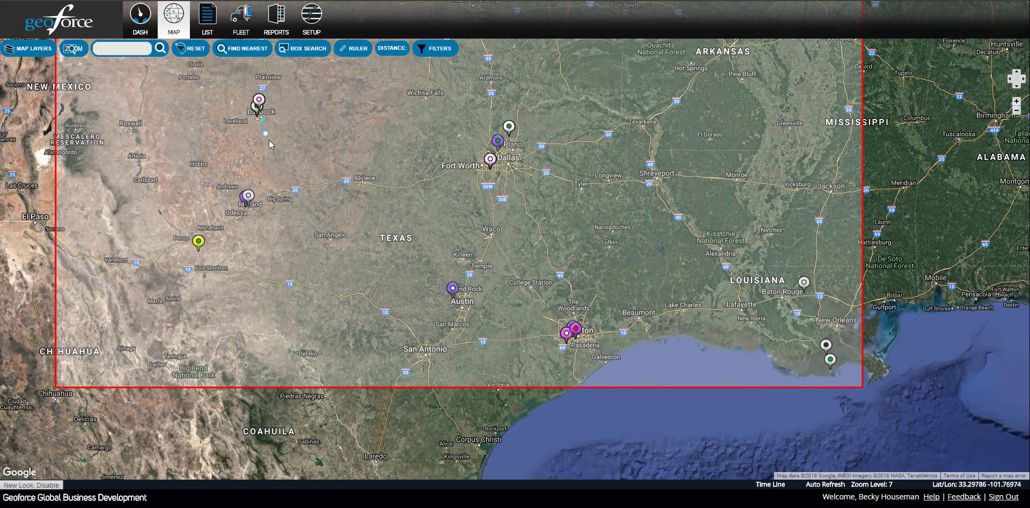
click(252, 211)
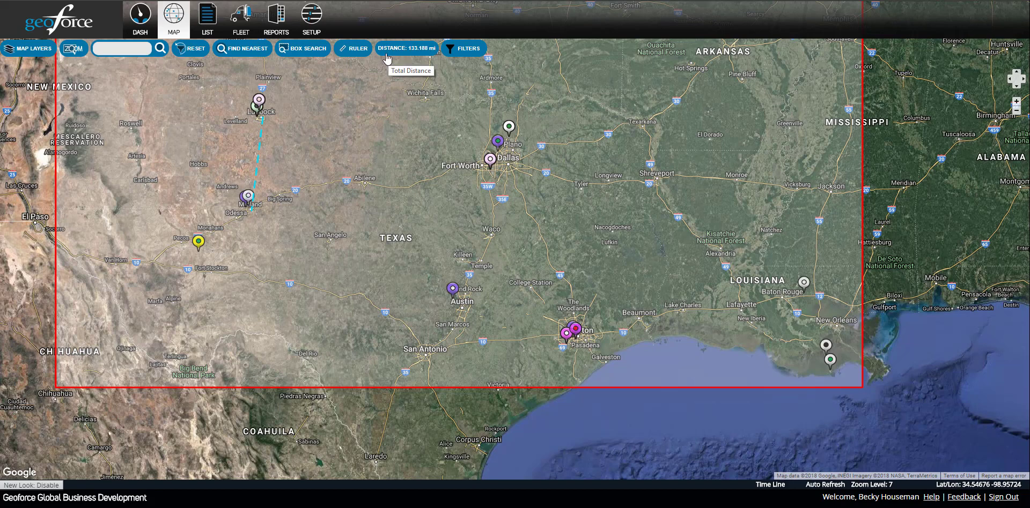
Set the map's Group filter to Dallas Assets
click(471, 51)
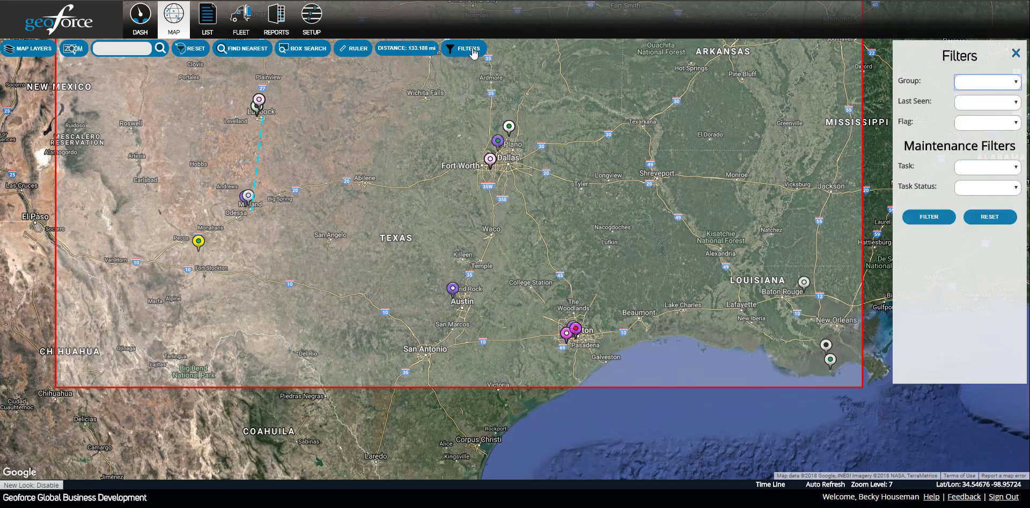
click(982, 84)
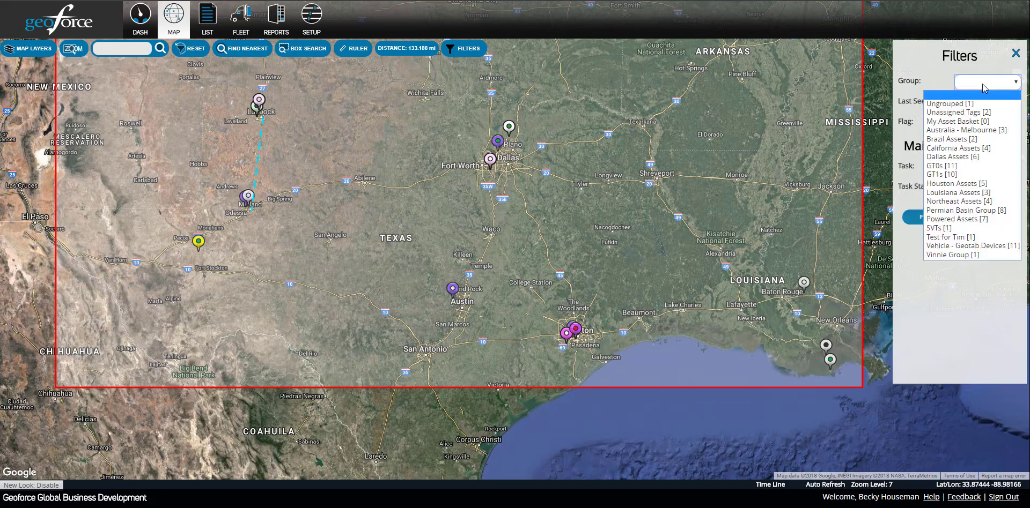
click(987, 157)
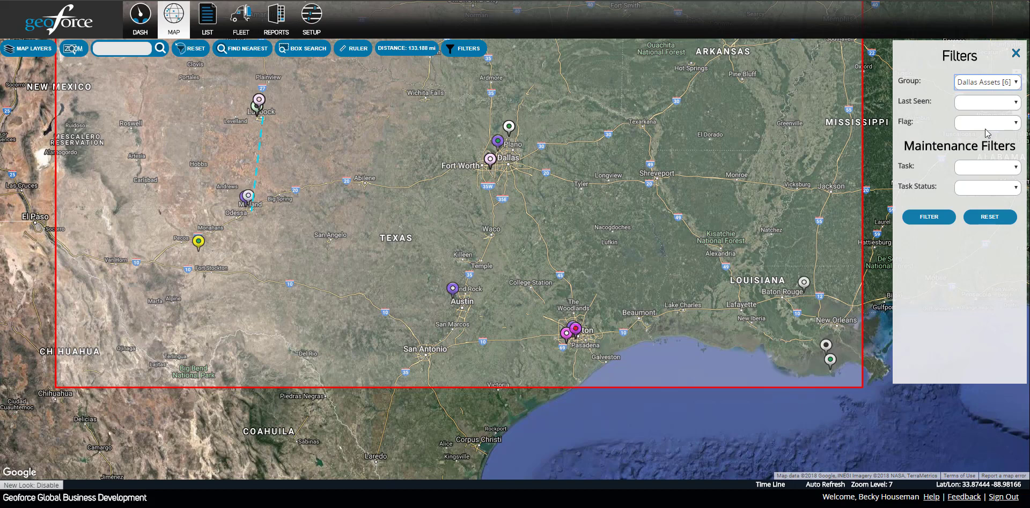
Examine the options of the Last Seen, Flag and maintenance Task filters, leaving each one blank
click(984, 105)
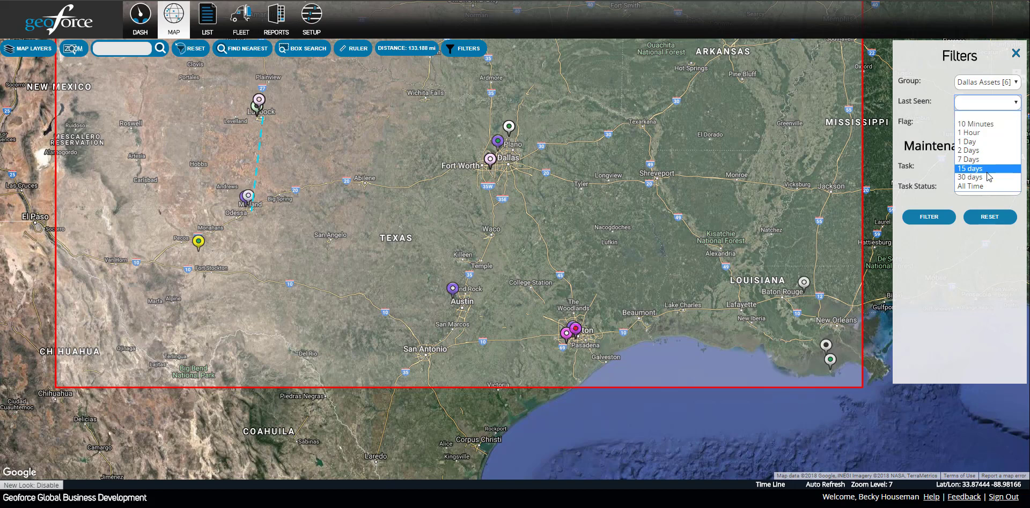
click(962, 100)
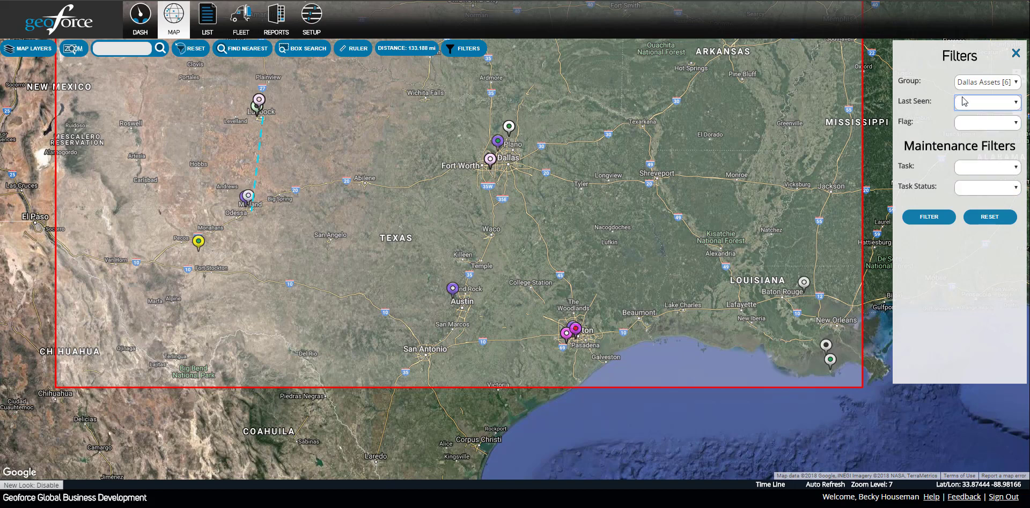
click(965, 124)
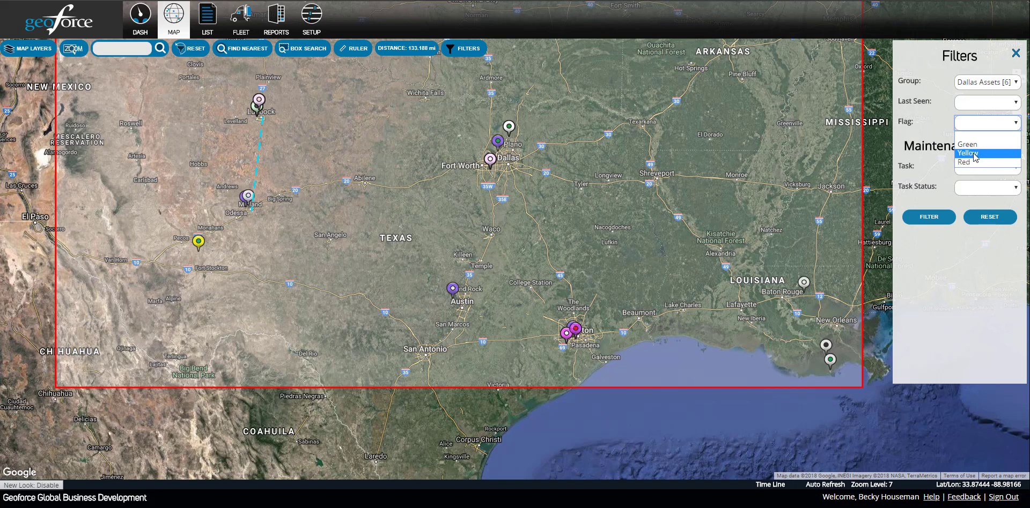
click(967, 125)
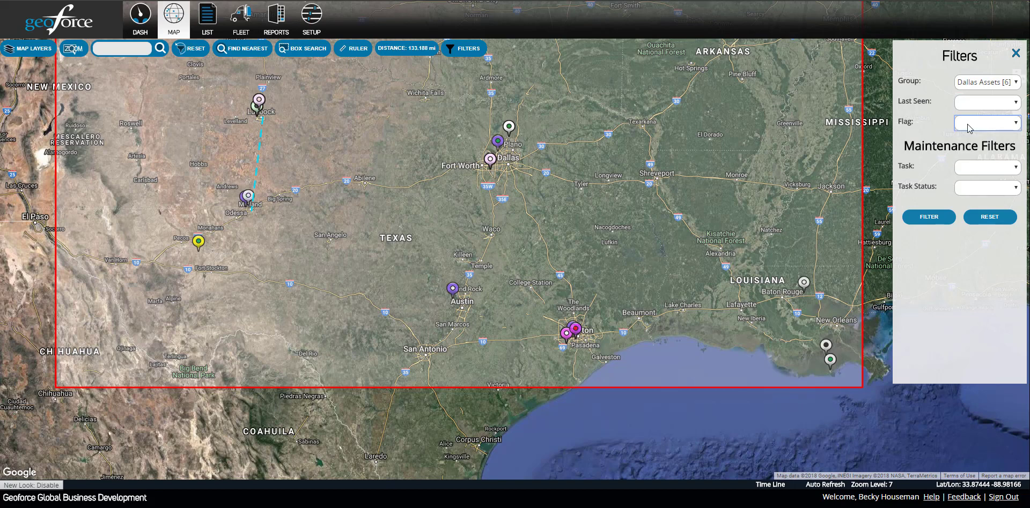
click(981, 167)
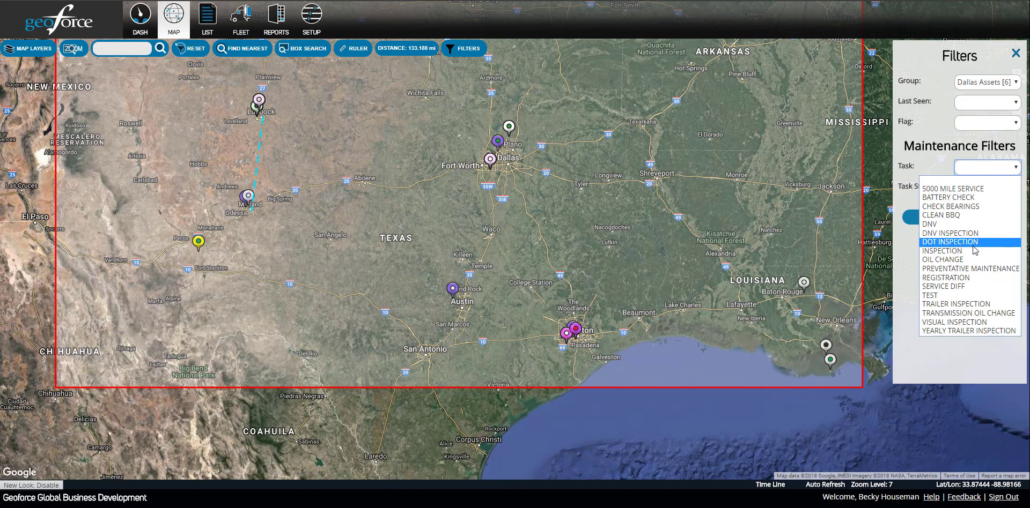
click(980, 168)
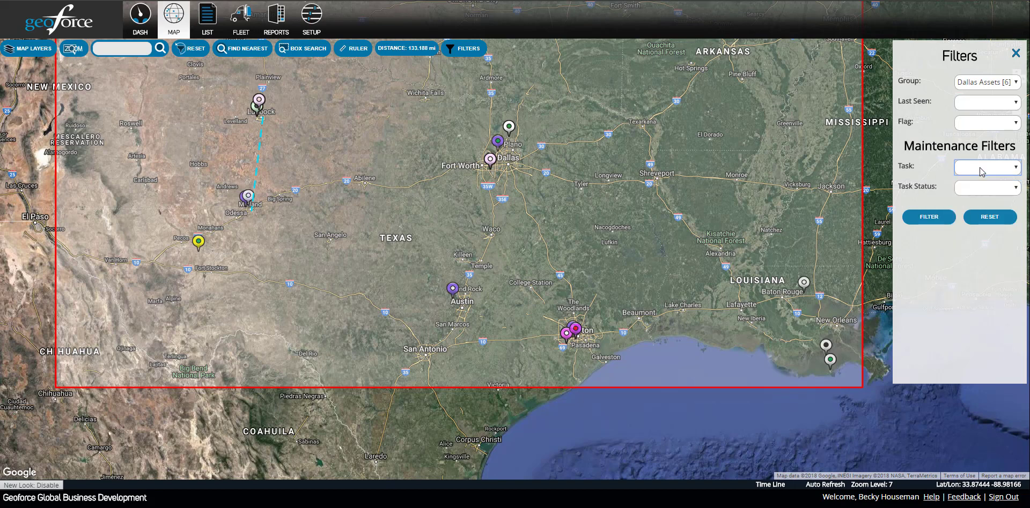
Apply the Dallas Assets group filter to the map and close the filter settings
click(936, 221)
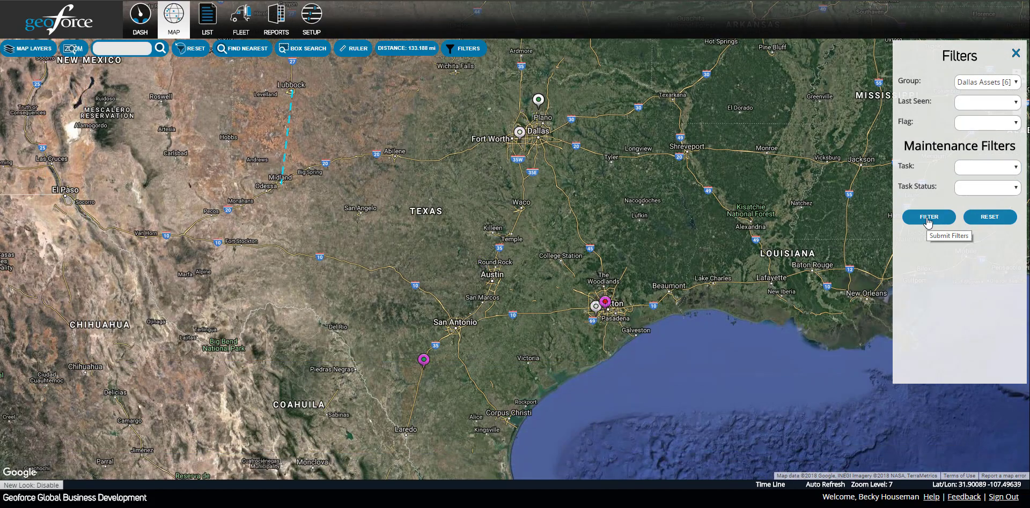
click(1015, 53)
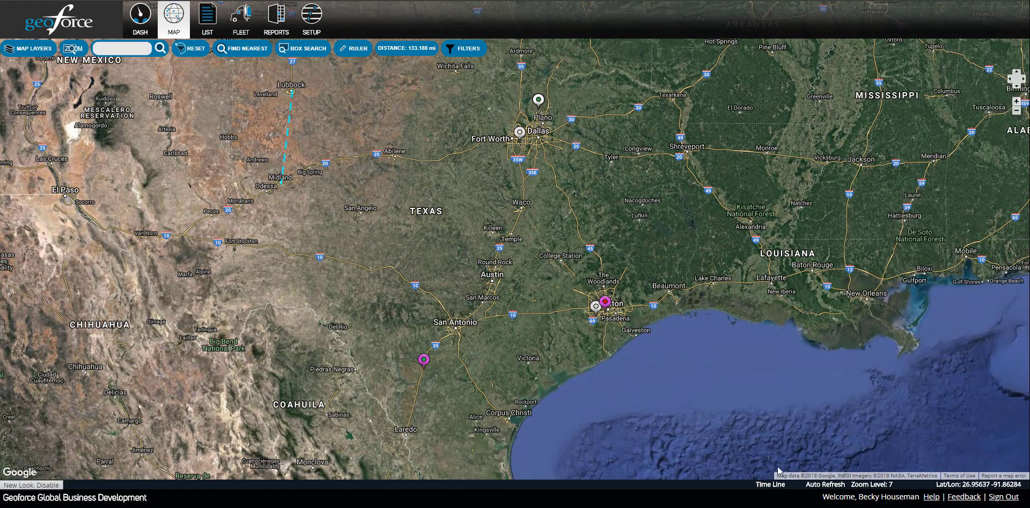
Turn on the map's time line and move it back to 08/12/2018 02:19am
click(762, 486)
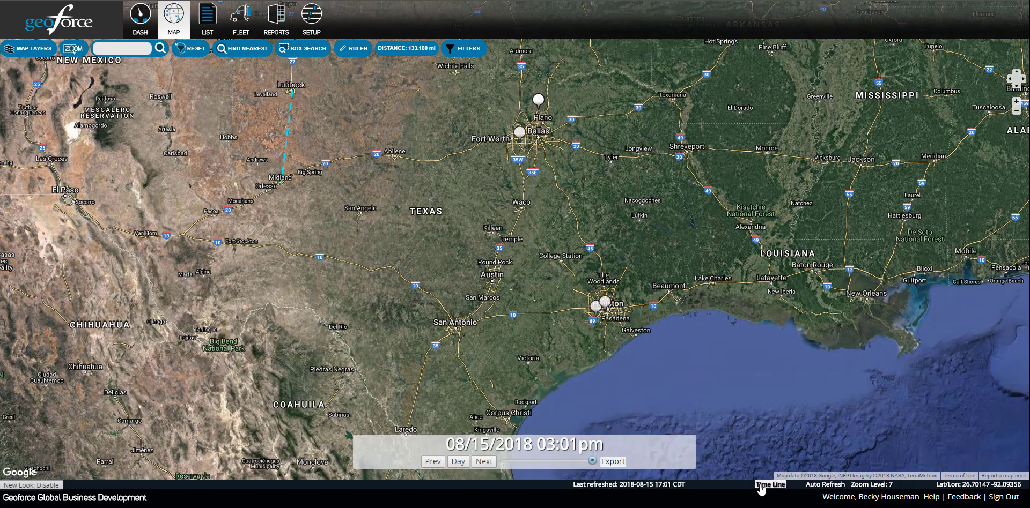
click(433, 461)
drag(558, 463, 509, 462)
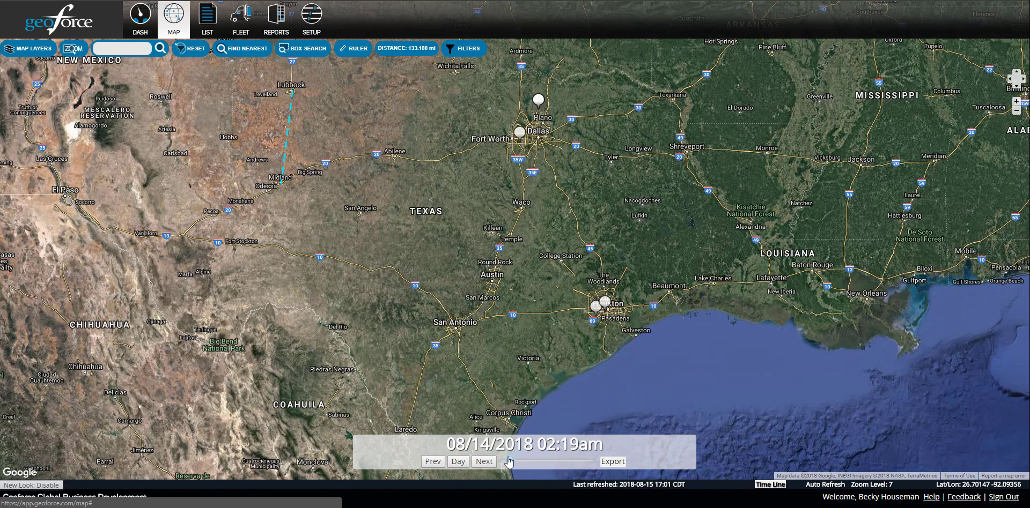
click(435, 463)
click(435, 462)
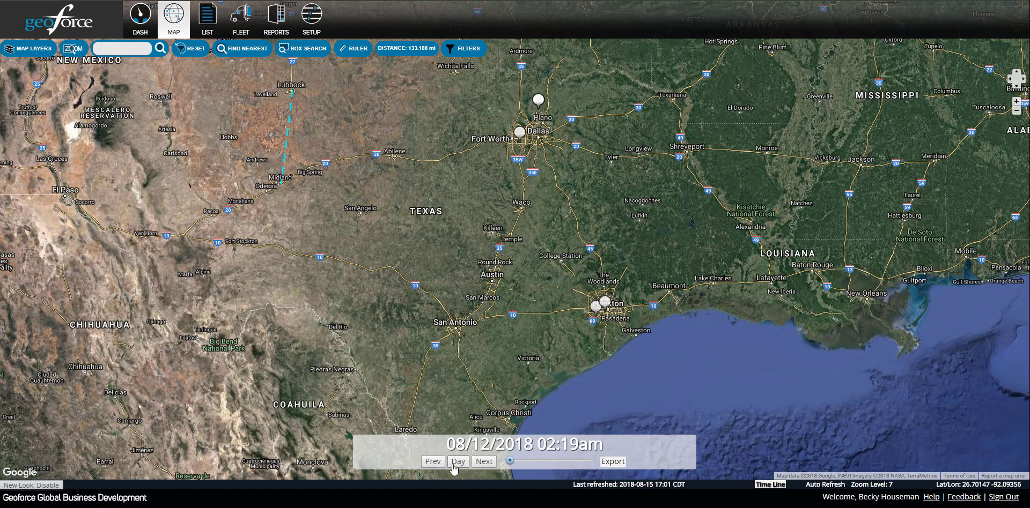
View the time line's day calendar and its export options for 08/12/2018, and close the export dialog without exporting
click(454, 465)
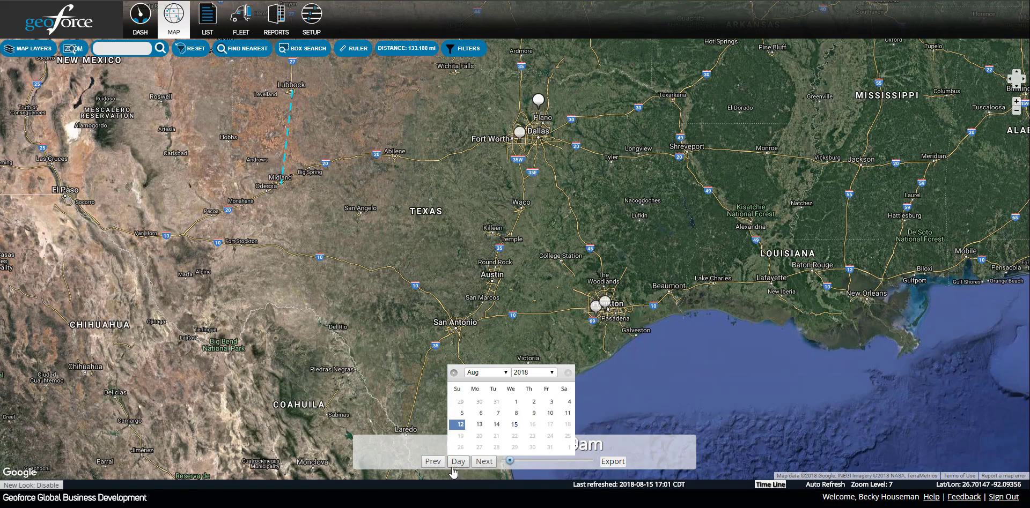
click(612, 463)
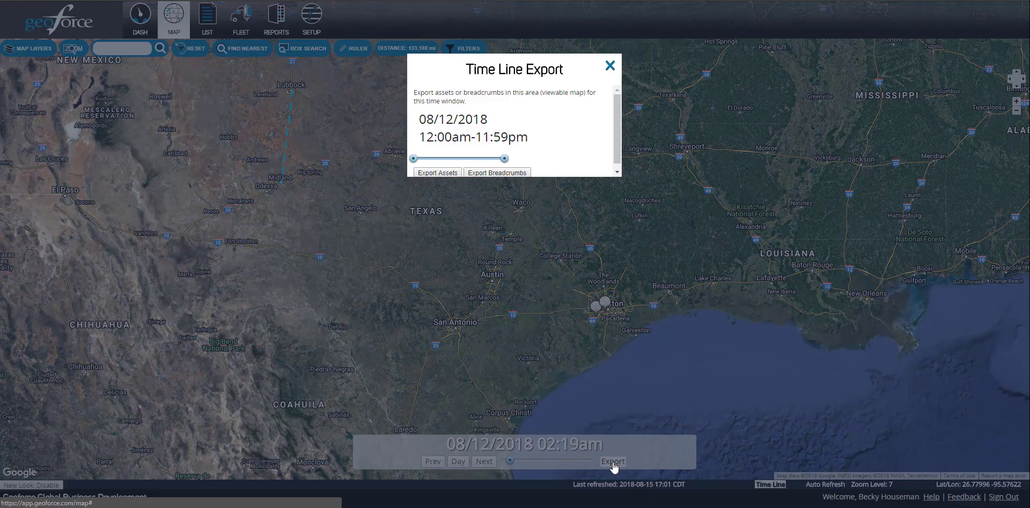
scroll(617, 140, down, 1)
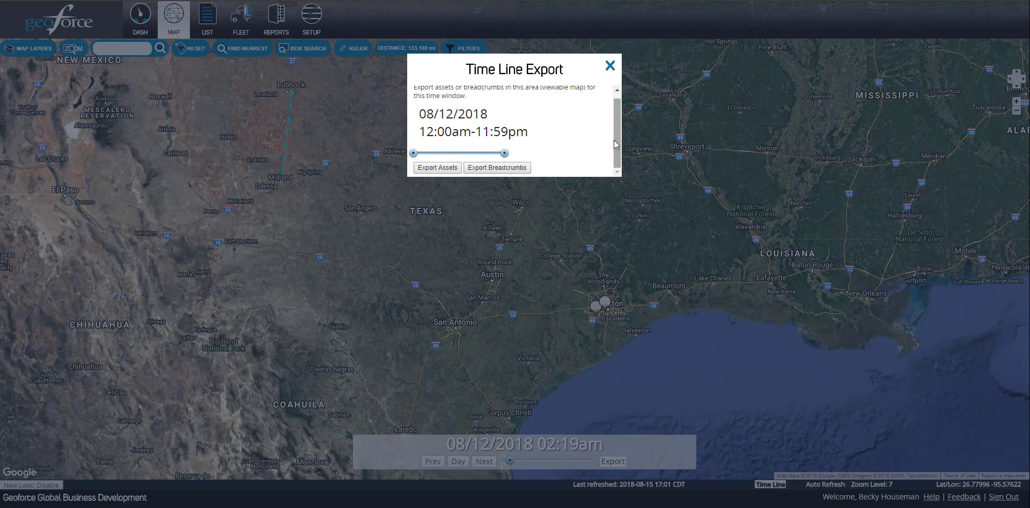
click(609, 66)
Reset the map and open the full details of LA Asset 1 from its Louisiana marker
click(195, 52)
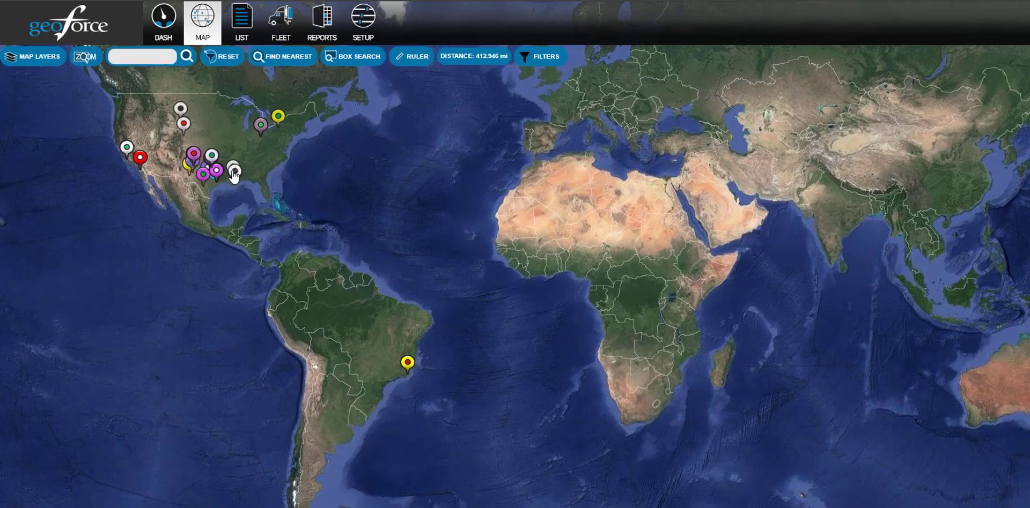
click(234, 173)
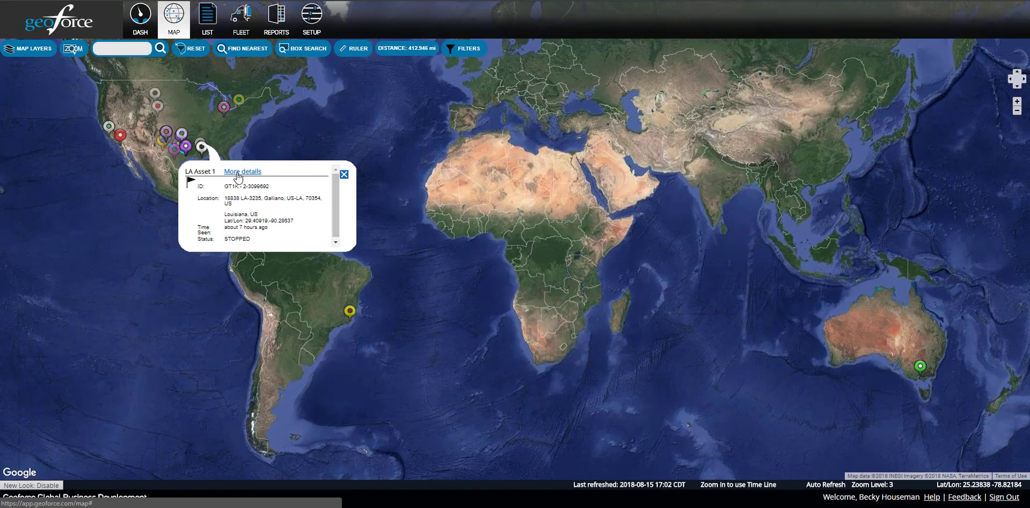
click(238, 172)
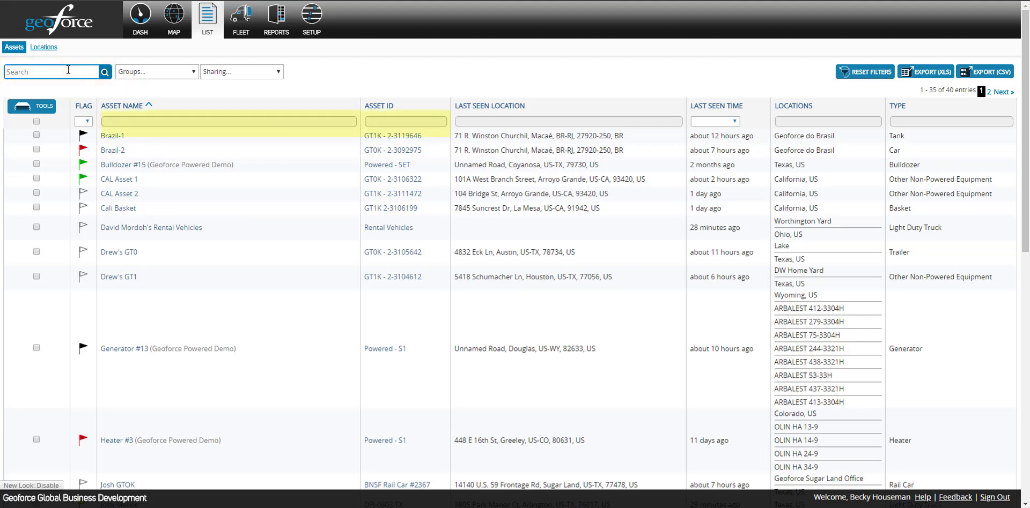
Sort the asset list by Asset ID in ascending order
click(377, 107)
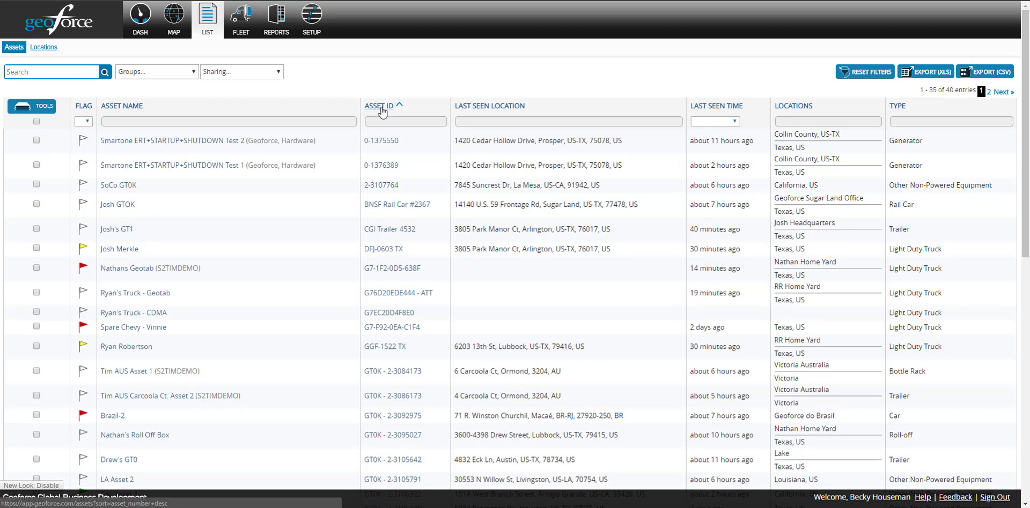
View the groups available for filtering the asset list, and close the choices without picking one
click(193, 72)
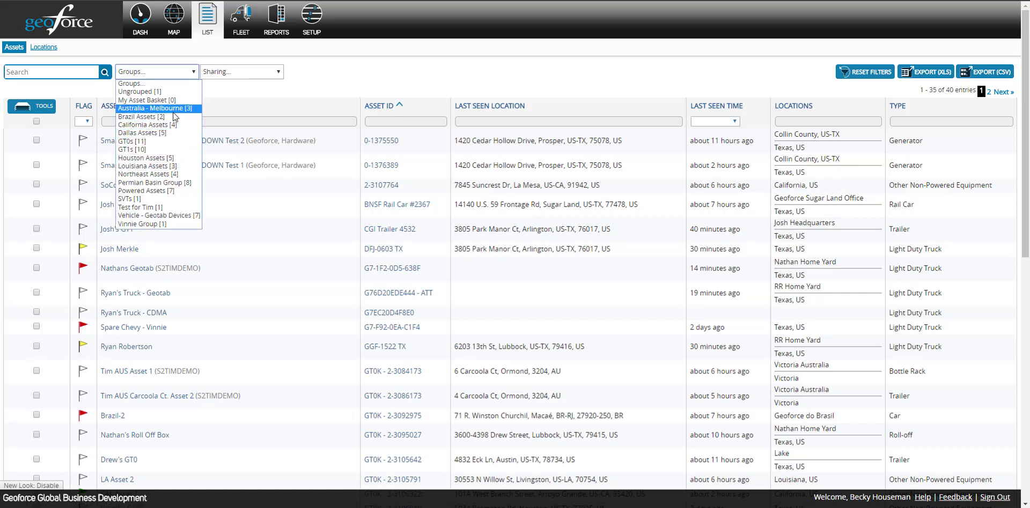
click(329, 94)
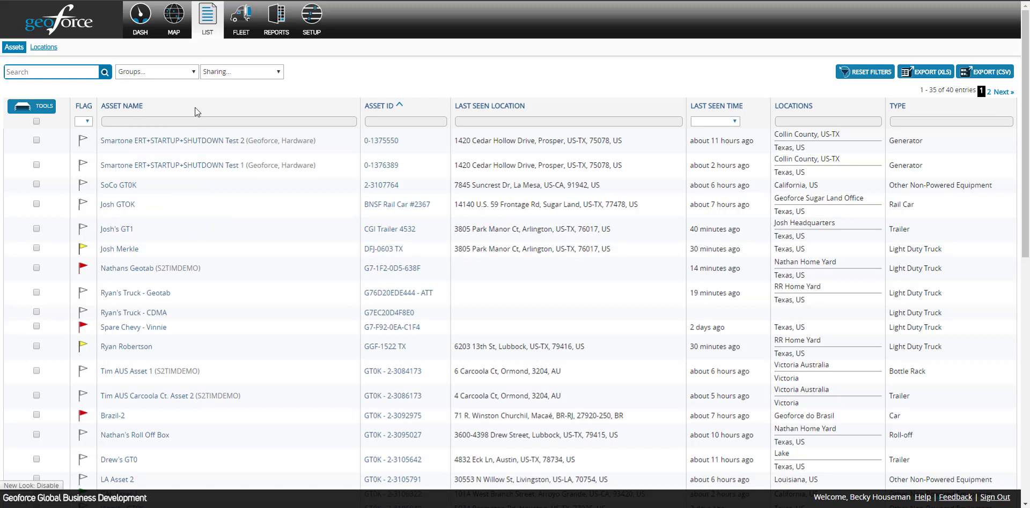
Select the assets with IDs BNSF Rail Car #2367 and 2-3107764, and show the bulk tools for them
click(36, 204)
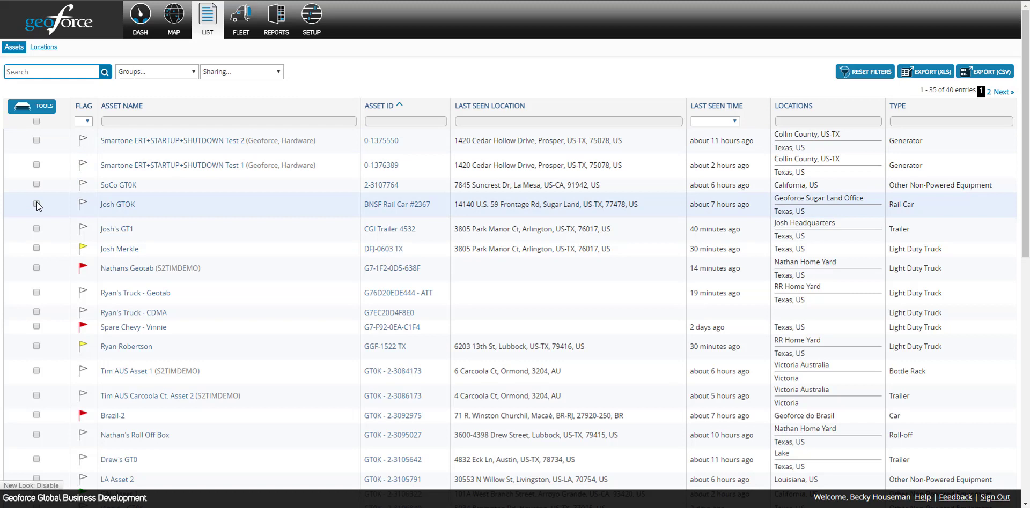
click(37, 189)
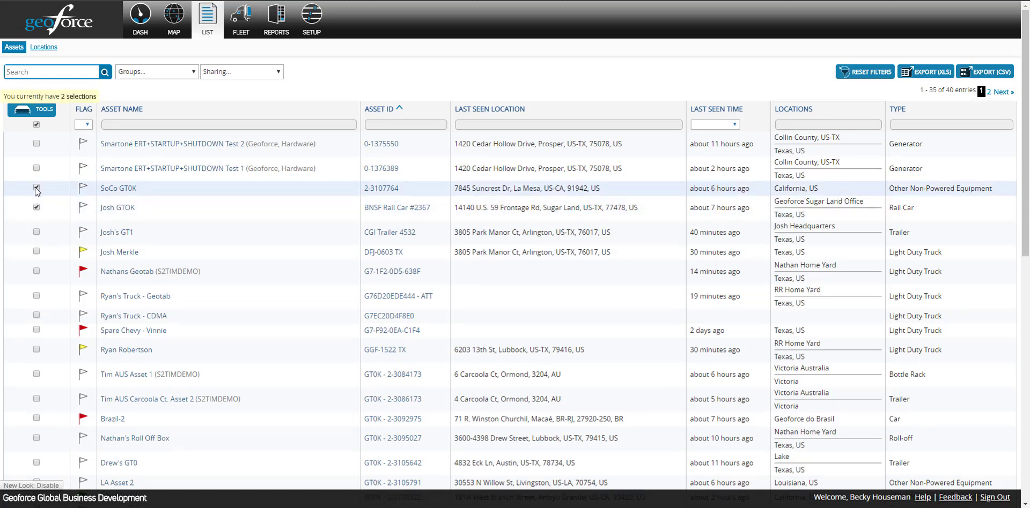
click(38, 109)
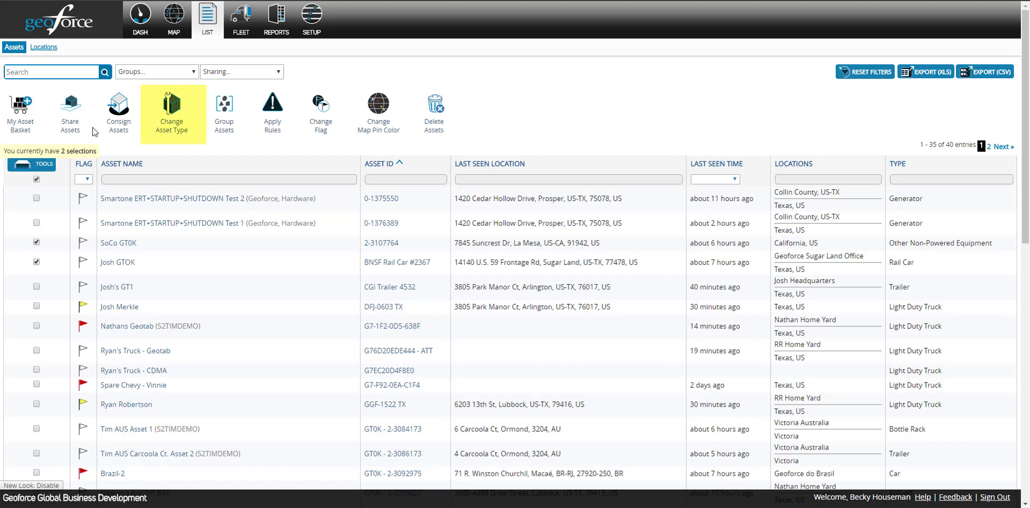
View the asset types offered by Change Asset Type for the two selected assets, and close the tool without picking one
click(186, 139)
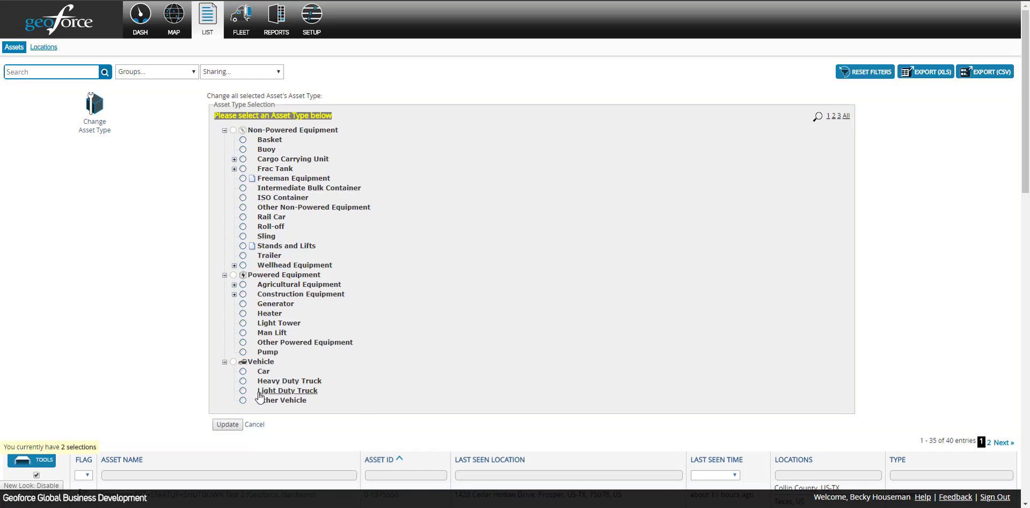
click(225, 426)
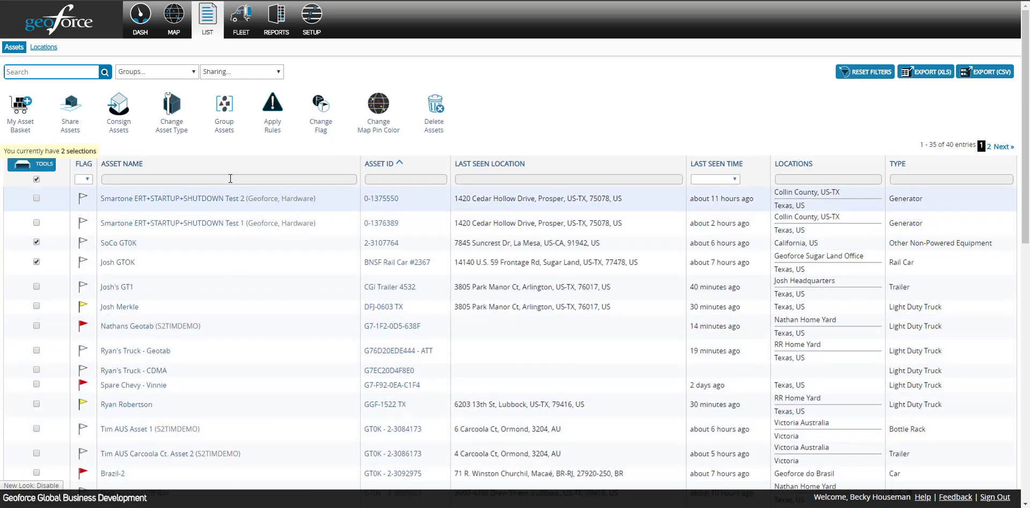
Choose Dallas Assets as the group for the two selected assets, and cancel the grouping
click(230, 117)
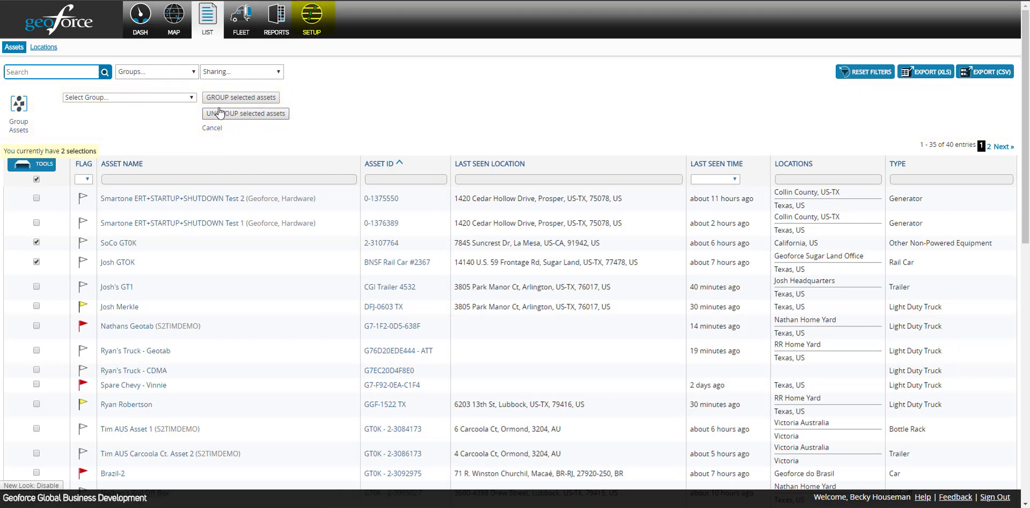
click(192, 98)
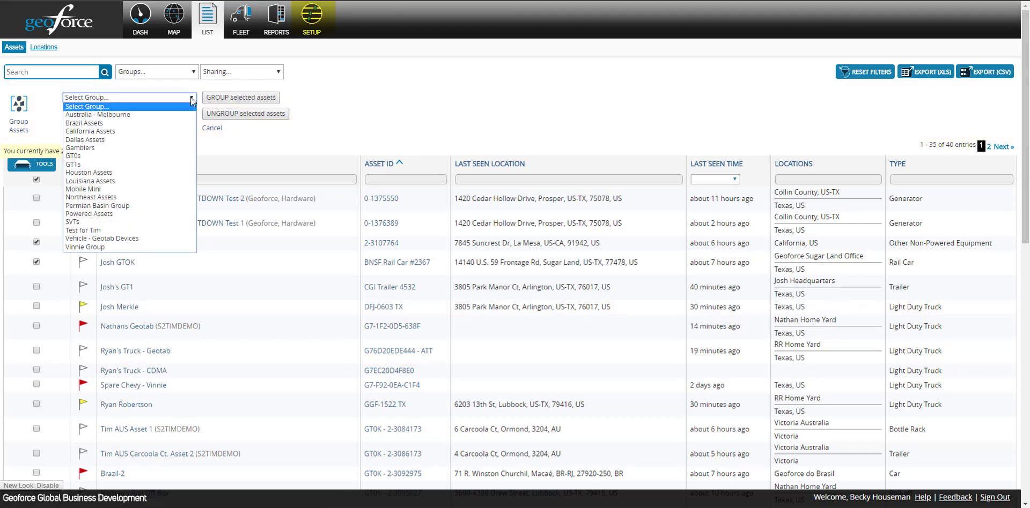
click(165, 140)
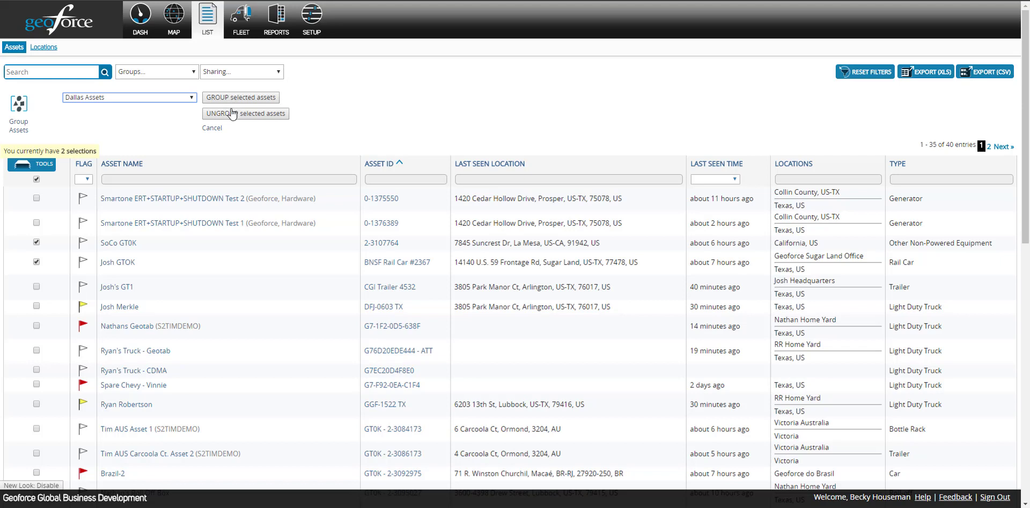
click(212, 129)
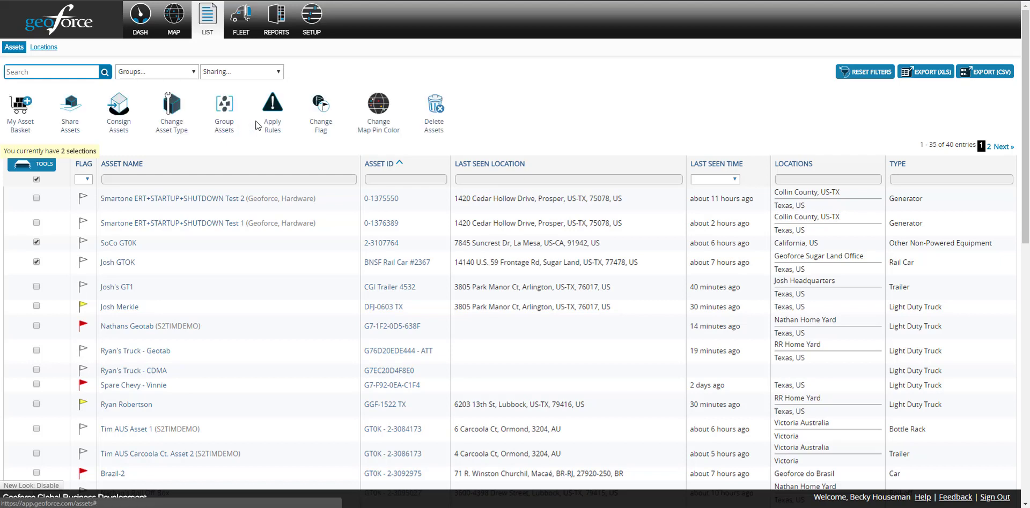
Begin a rule for the selected assets with the condition that the asset enters the named location Charleston Convention Center
click(277, 123)
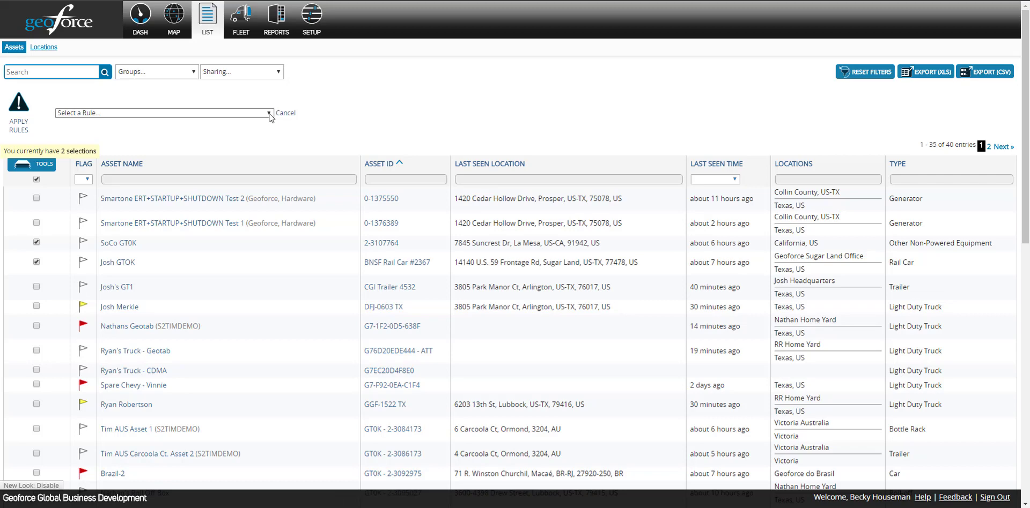
click(269, 113)
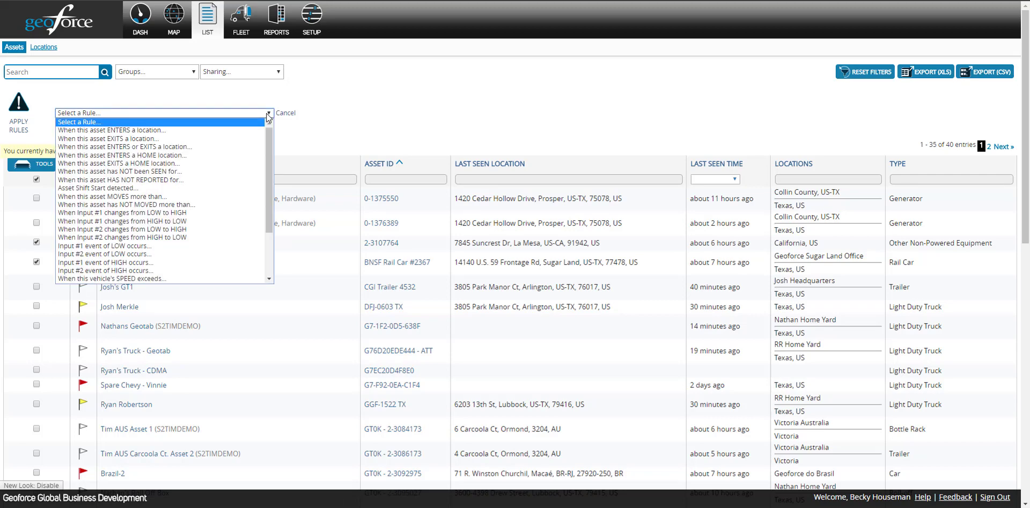
click(245, 131)
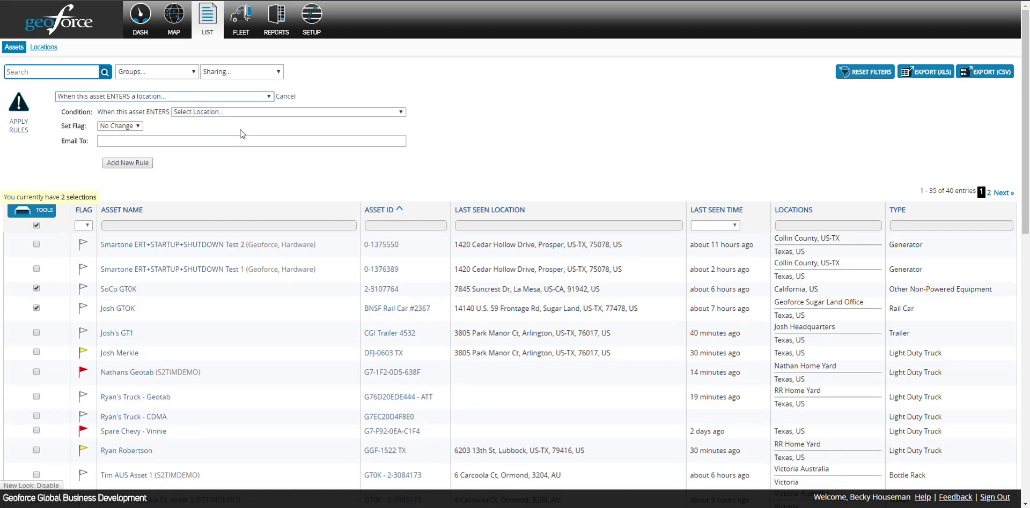
click(216, 113)
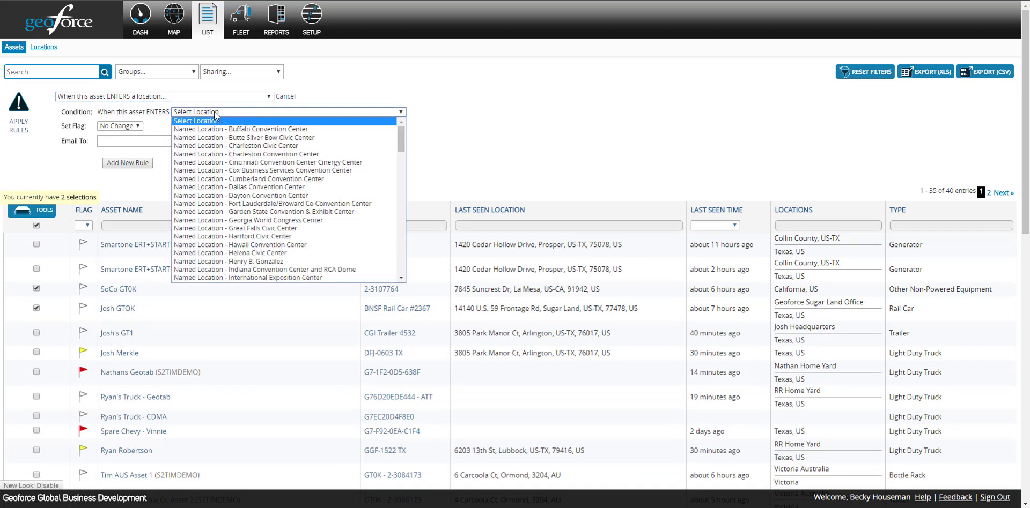
click(245, 154)
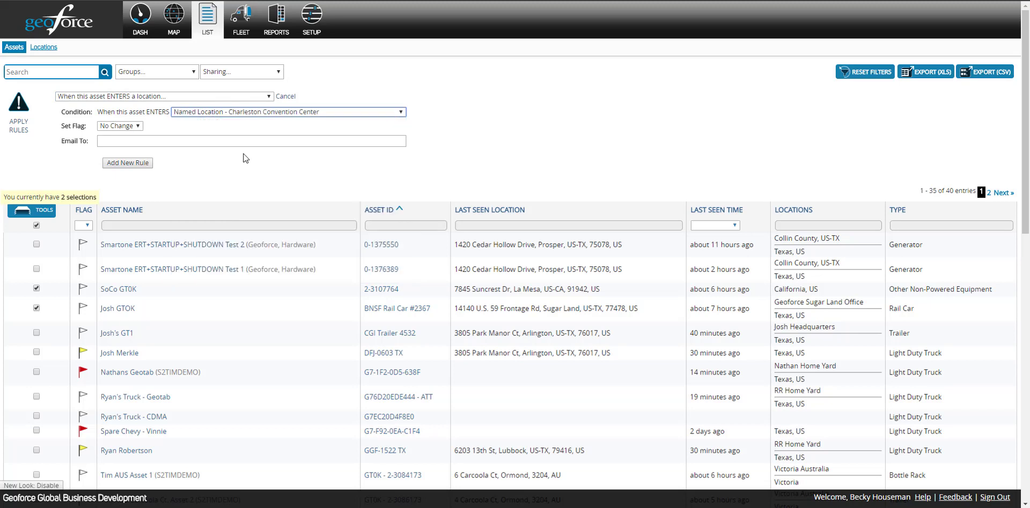
Set the rule's flag to Red, fill in the notification e-mail address, and add the new rule
click(141, 126)
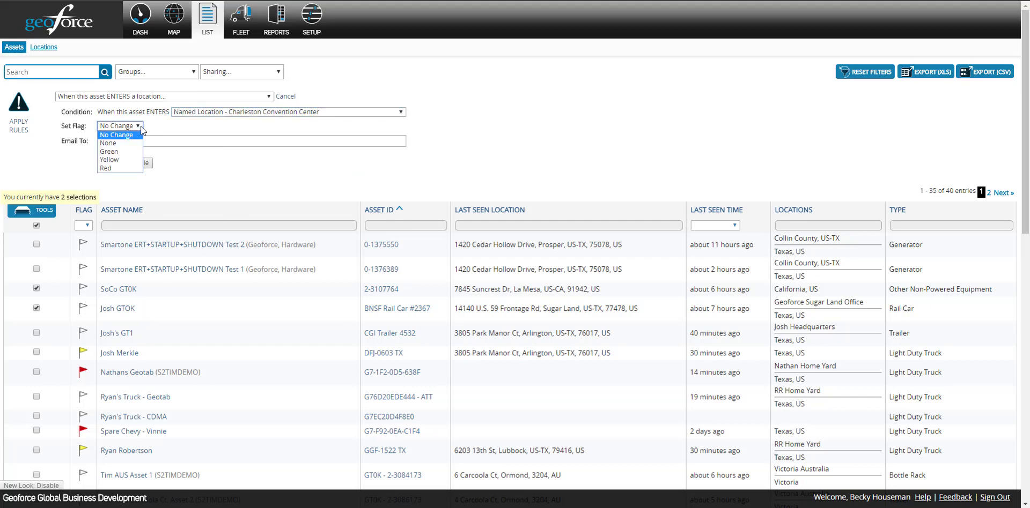
click(122, 168)
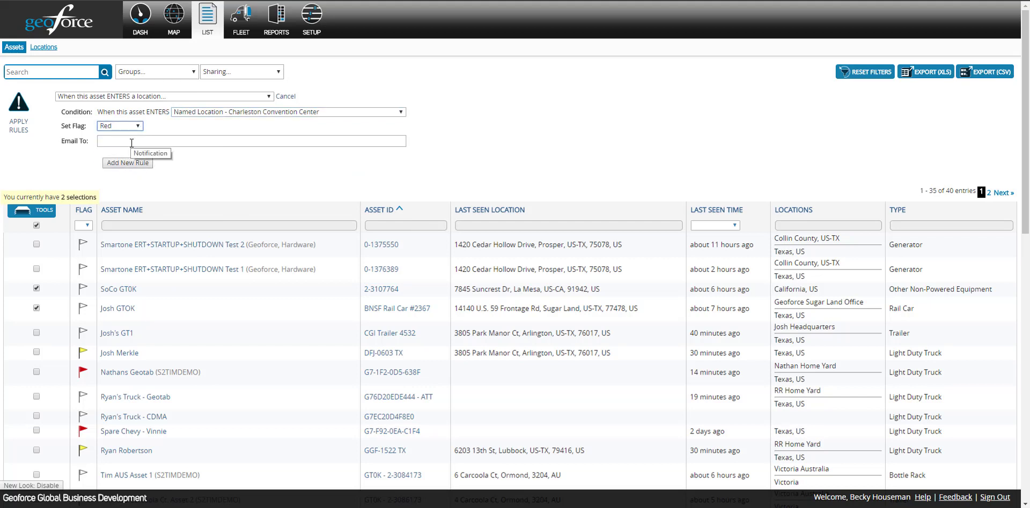
click(131, 142)
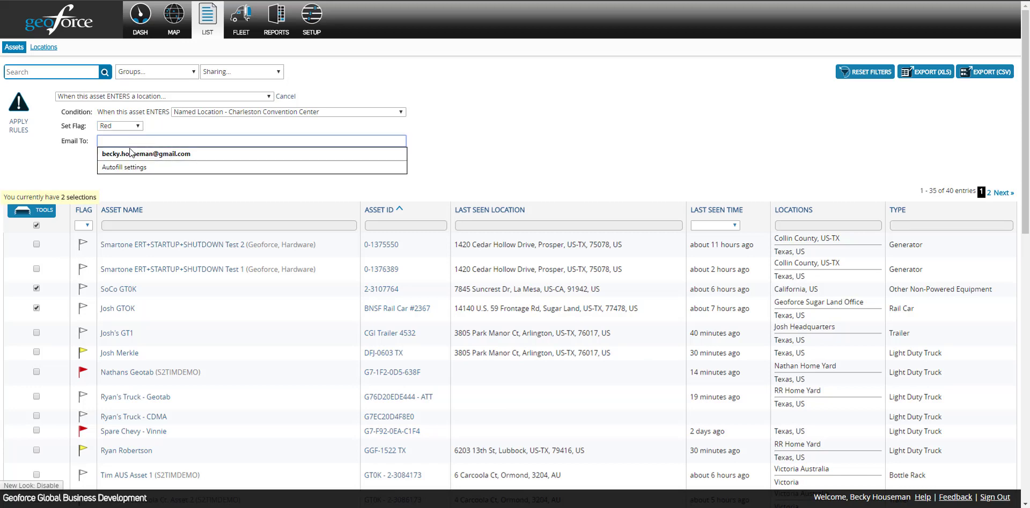
click(130, 155)
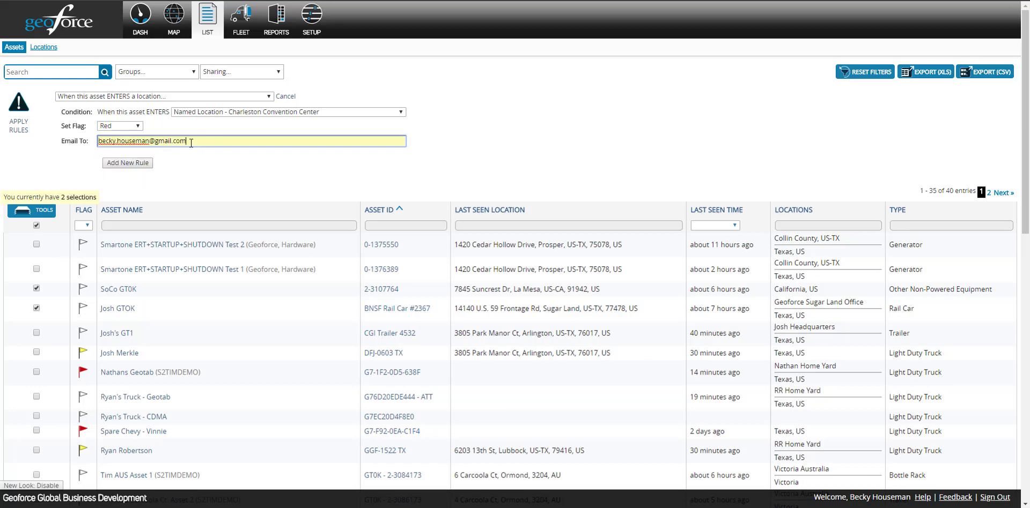
click(132, 164)
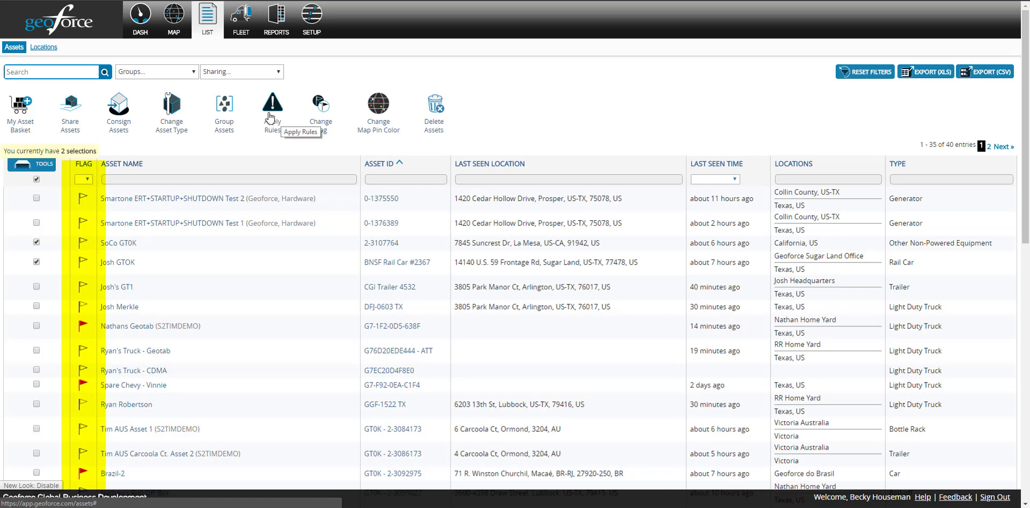
View the flag options and the map pin colors available for the selected assets, cancelling both tools
click(324, 121)
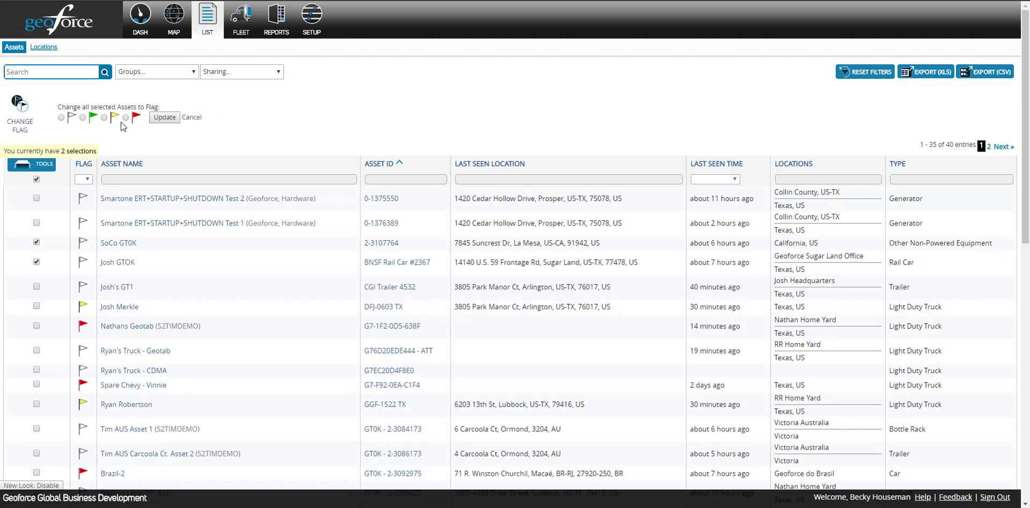
click(191, 117)
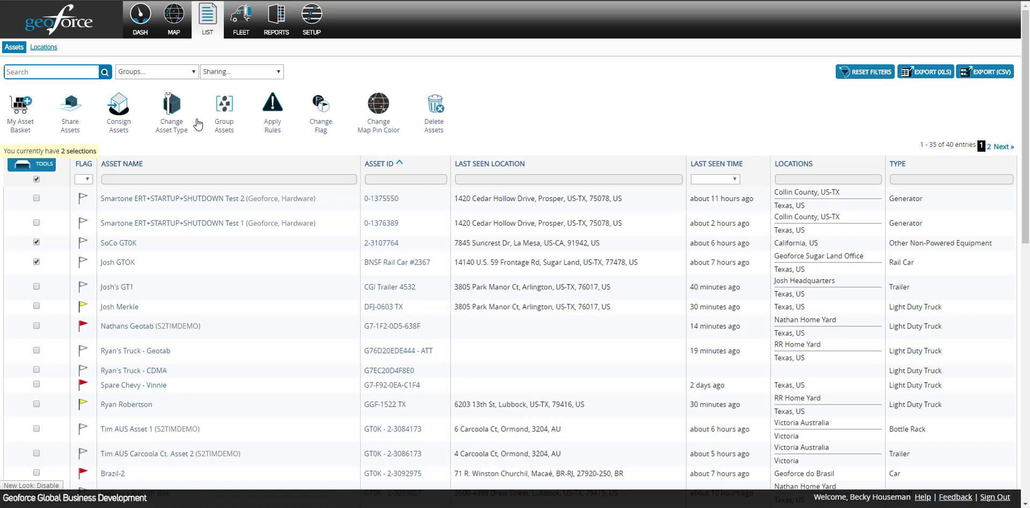
click(375, 128)
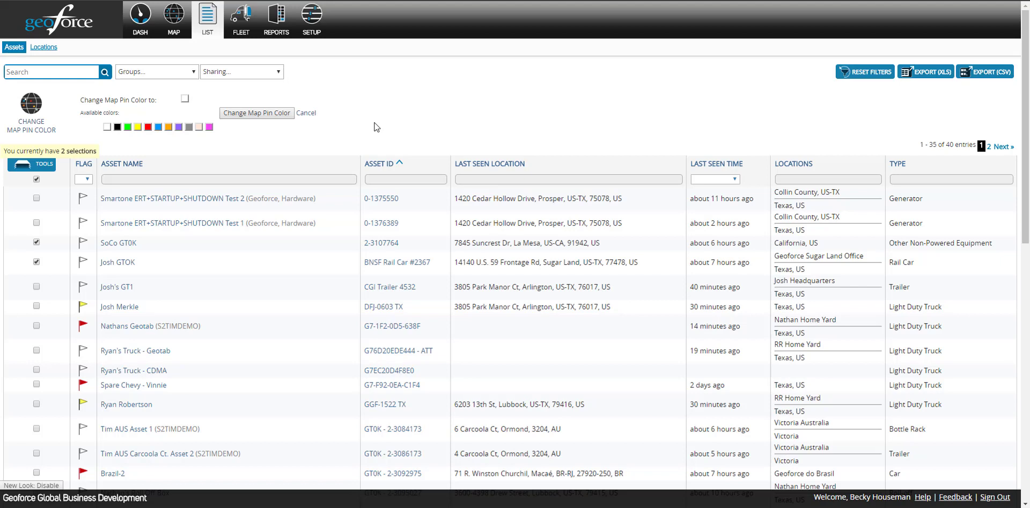
click(307, 113)
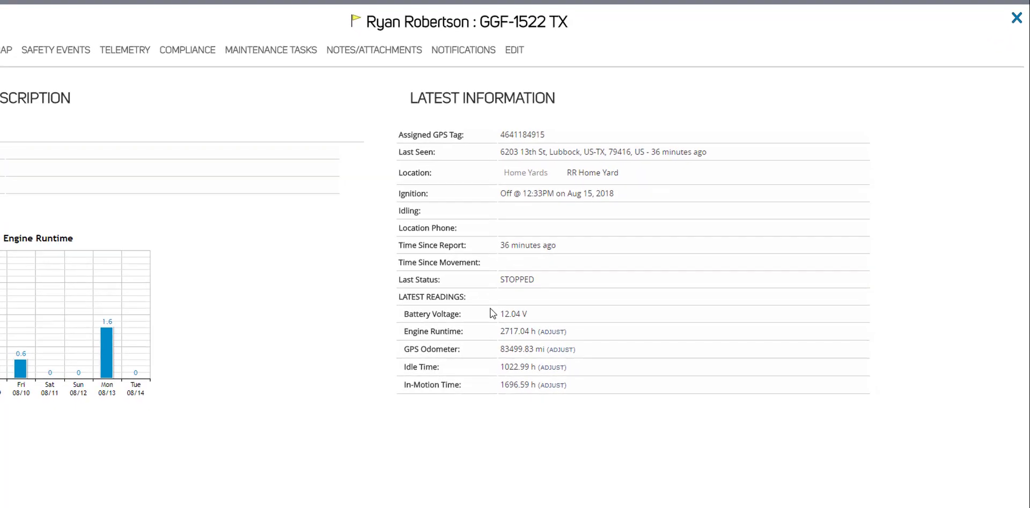
click(531, 334)
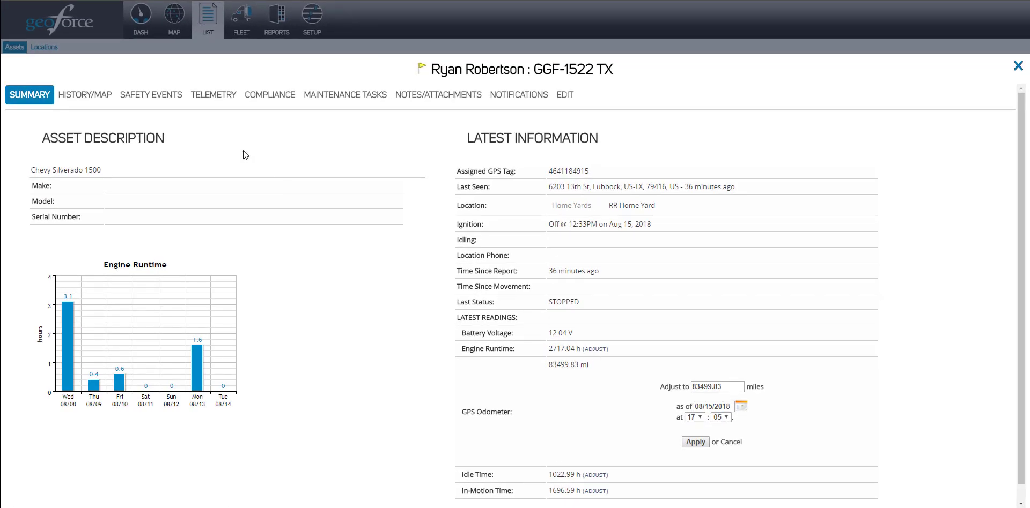
Open the history and map of asset GGF-1522 TX, and view the calendars for the start and end dates
click(87, 95)
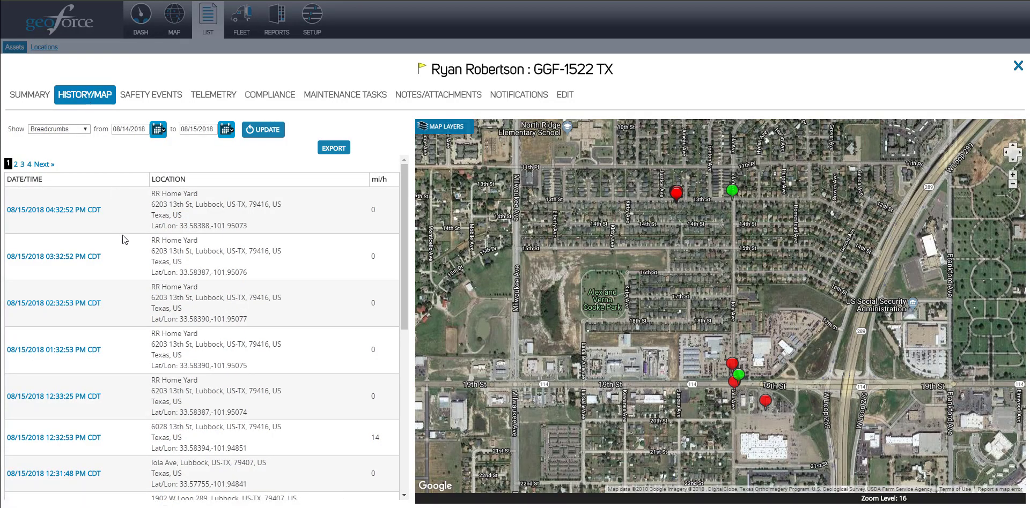
click(159, 134)
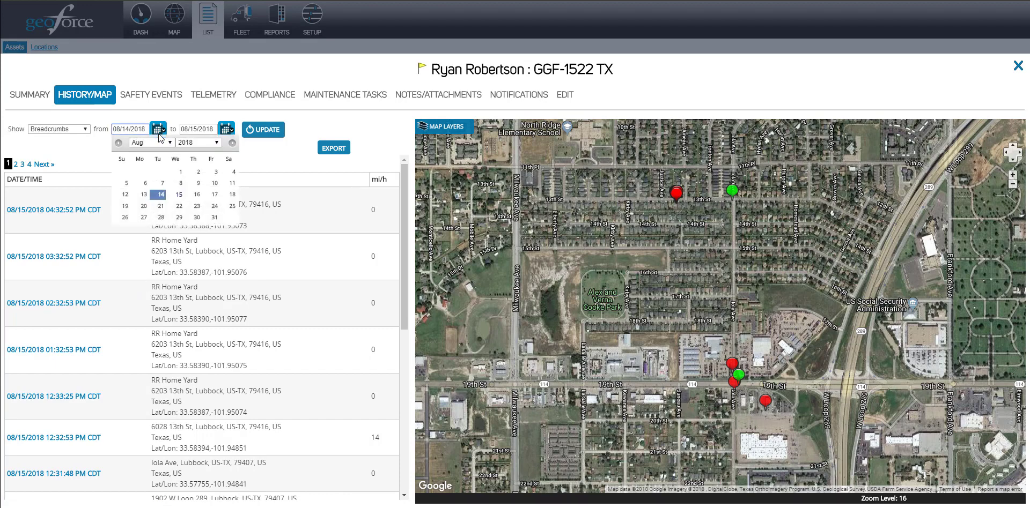
click(159, 134)
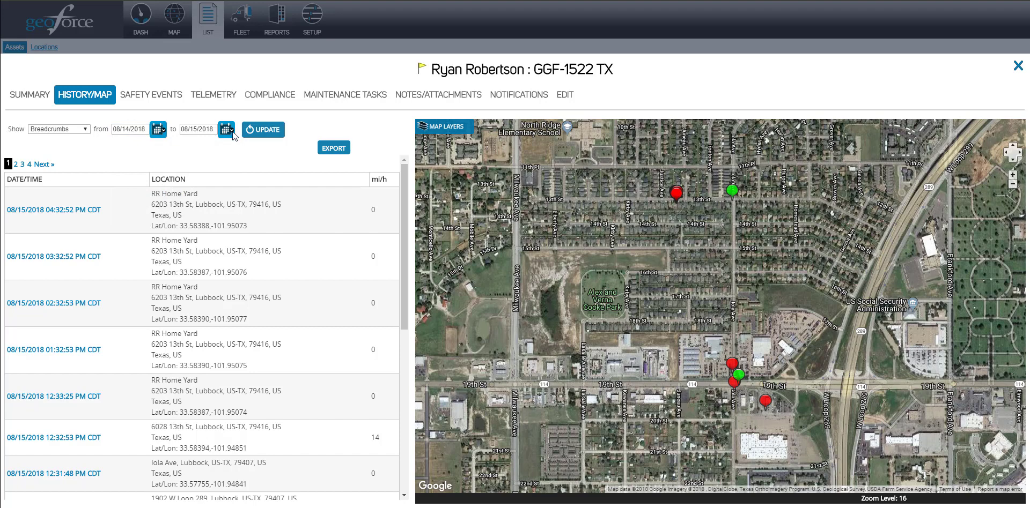
click(226, 130)
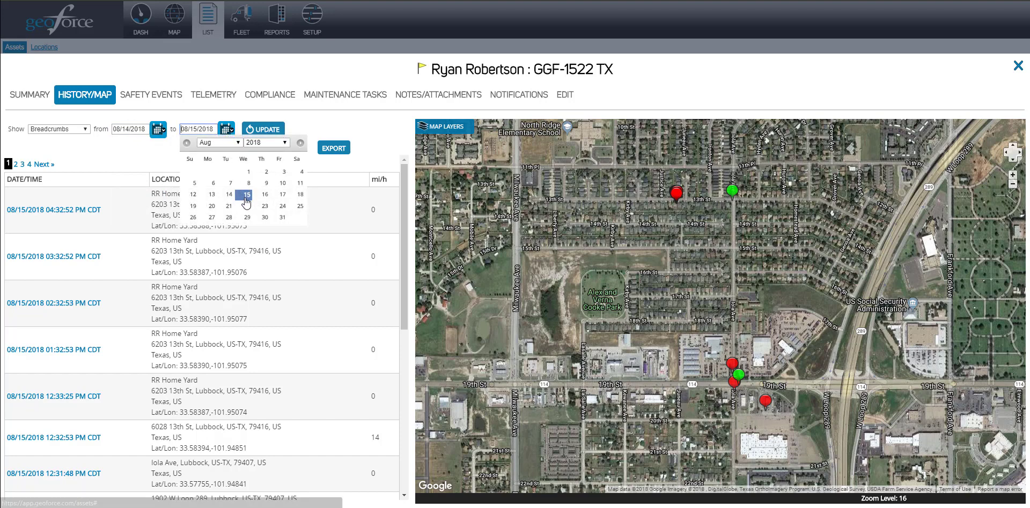
click(226, 129)
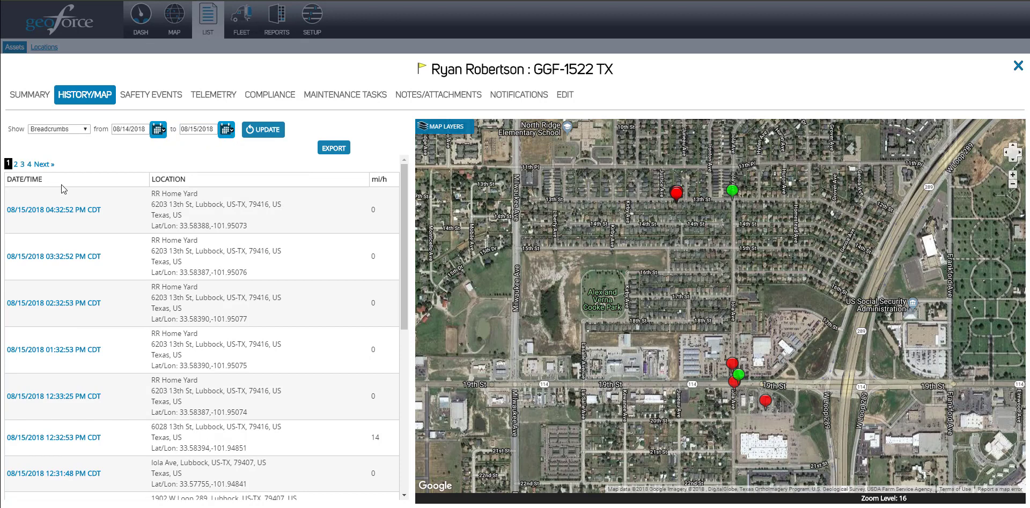
Show the 08/15/2018 04:32:52 PM breadcrumb's details on the map, and open the map layer options
click(63, 213)
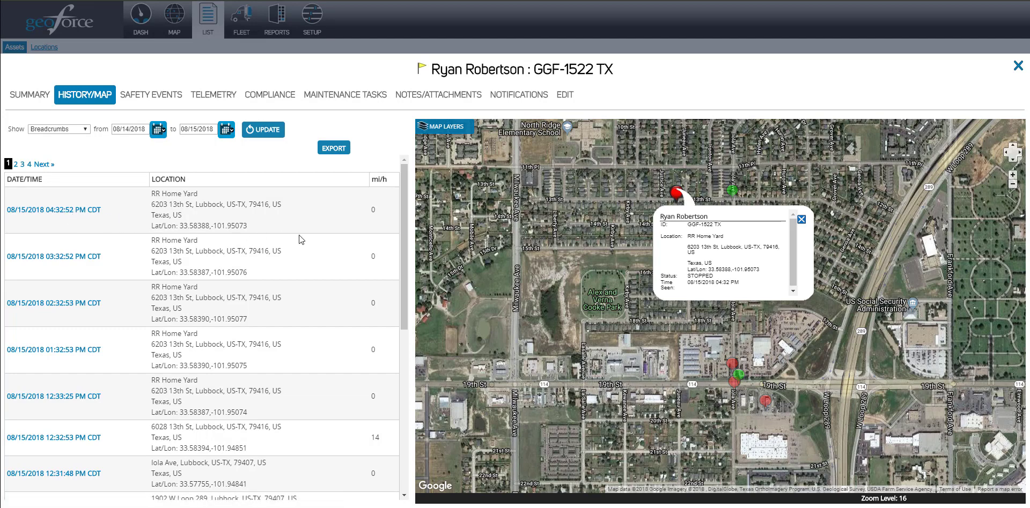
click(444, 131)
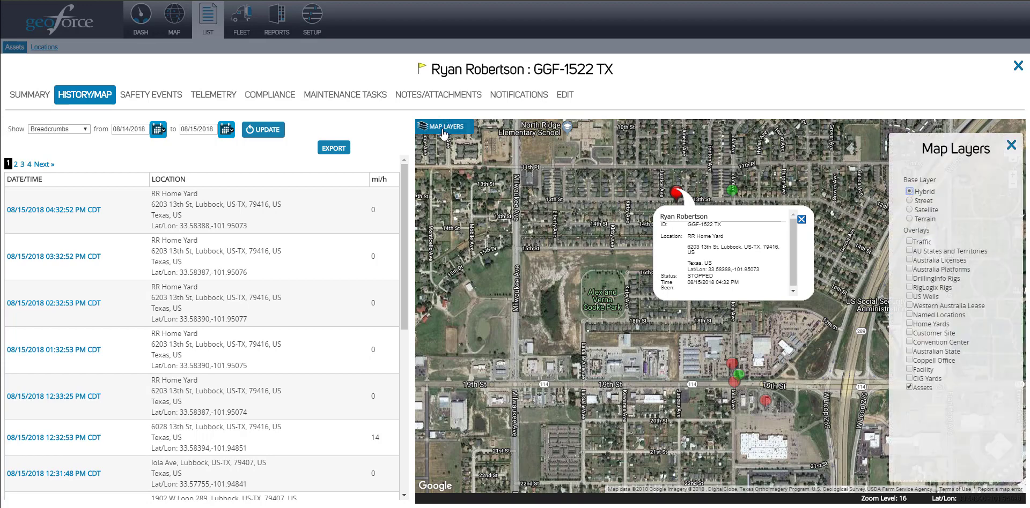
Switch the asset's history from breadcrumbs to Enter/Exit Events
click(76, 131)
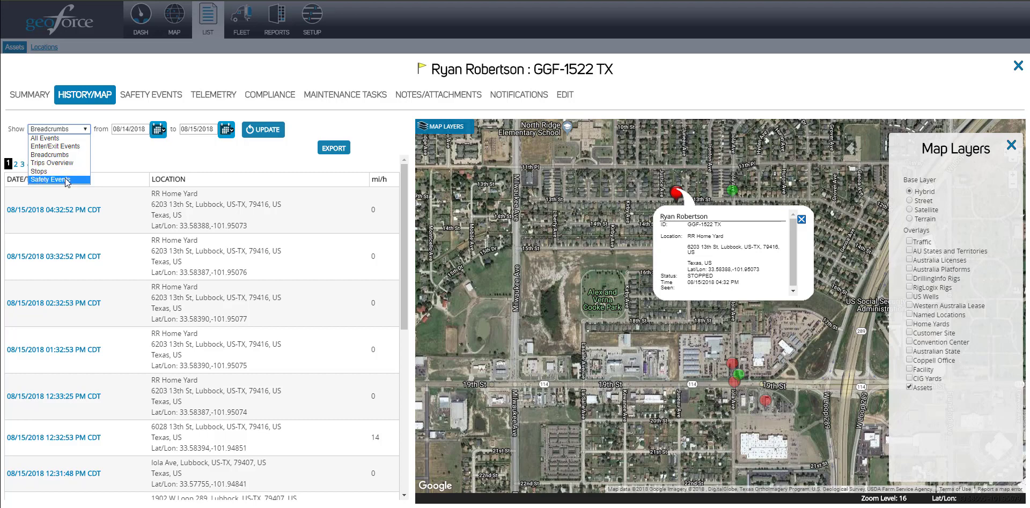
click(73, 148)
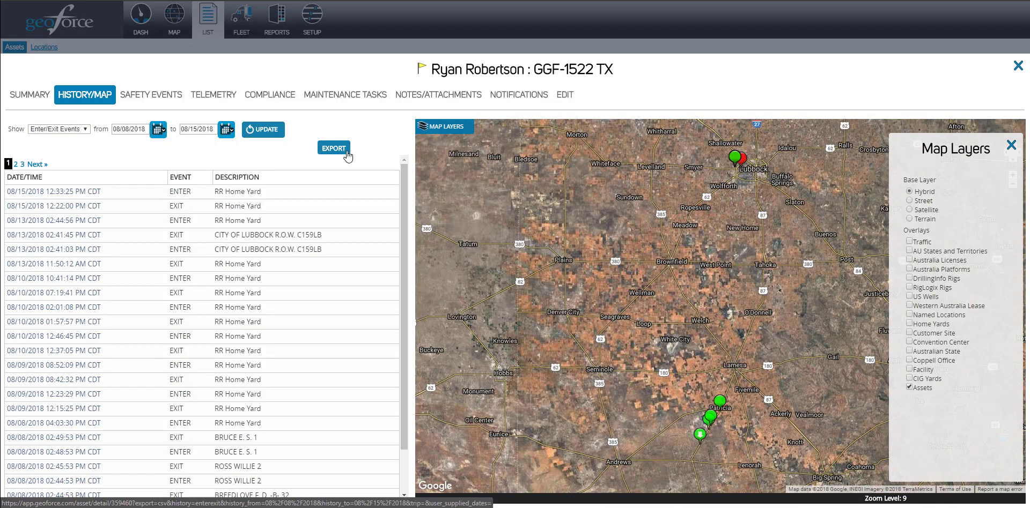
click(512, 101)
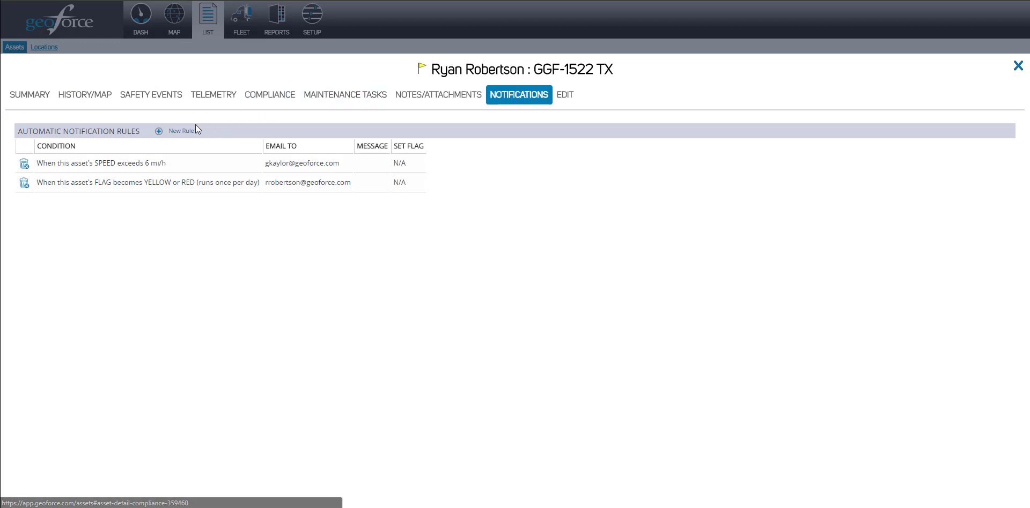
click(182, 135)
click(177, 146)
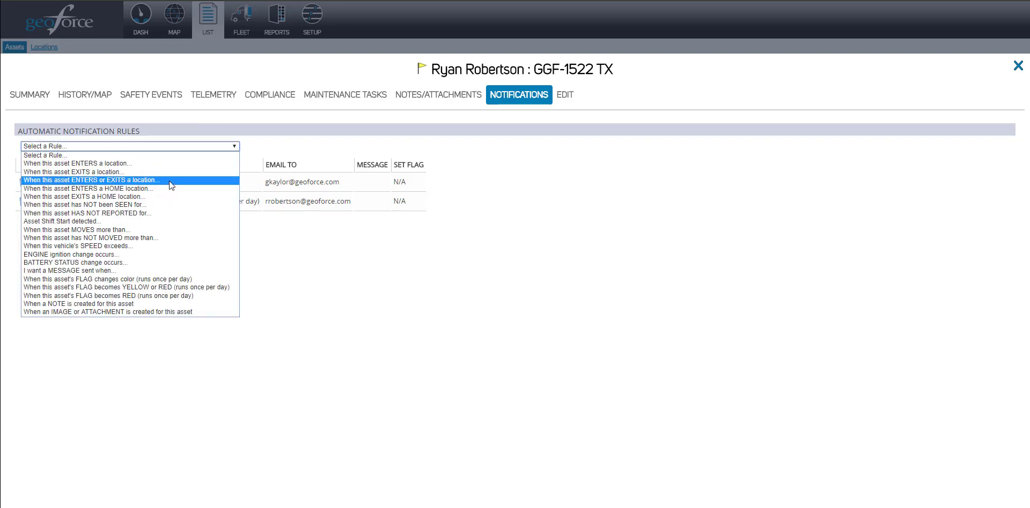
click(171, 166)
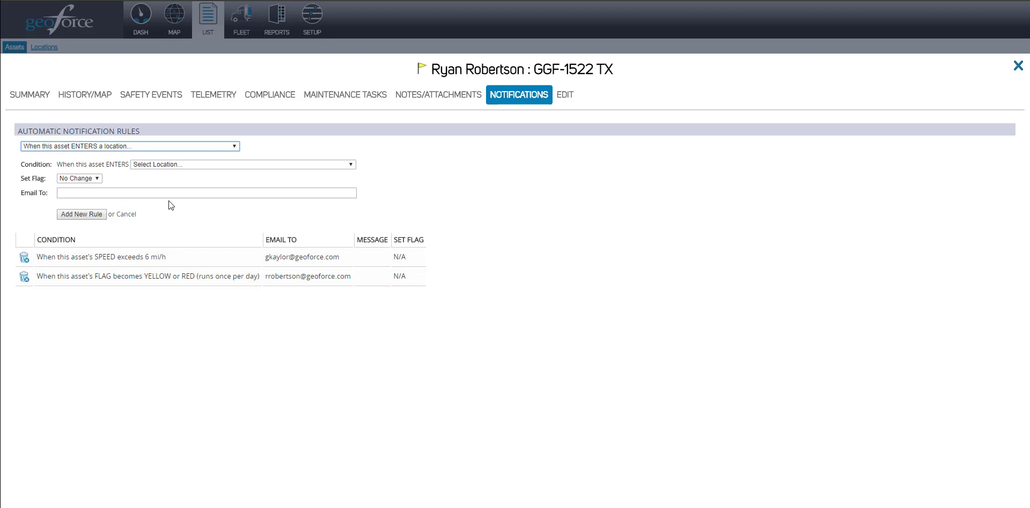
click(219, 99)
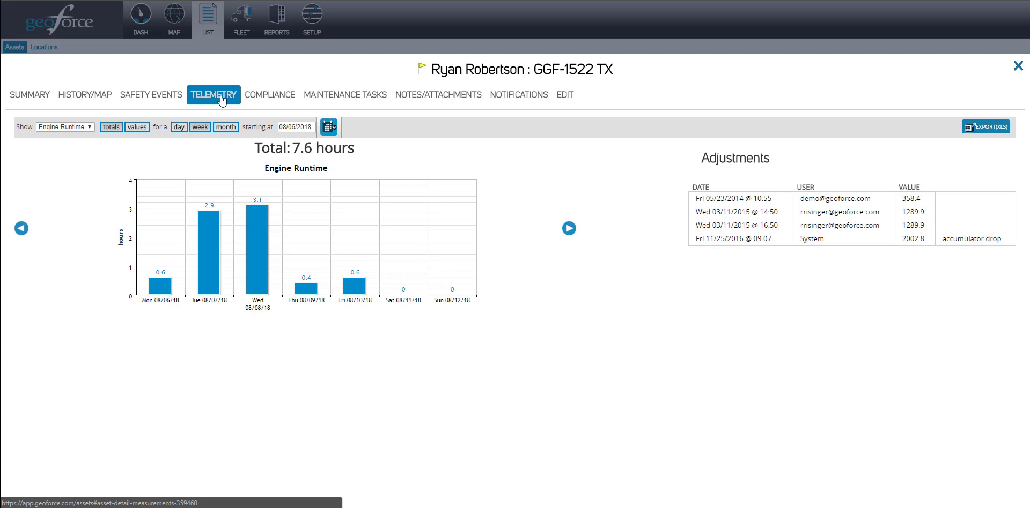
click(75, 128)
click(72, 169)
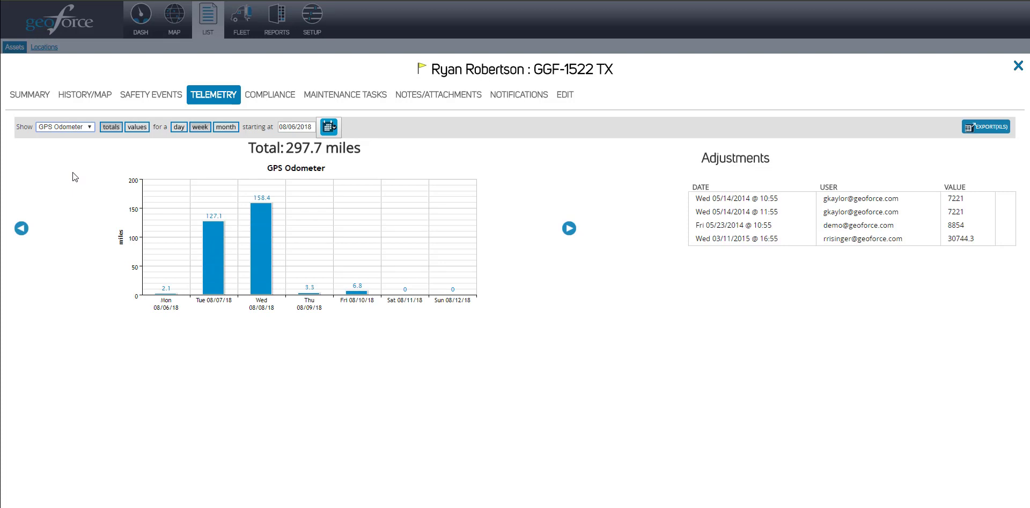
click(332, 127)
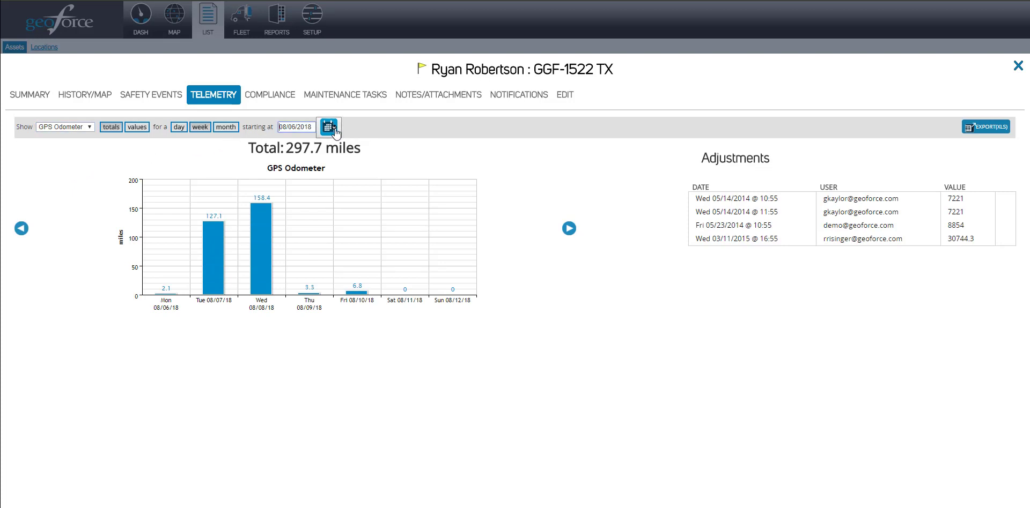
click(346, 175)
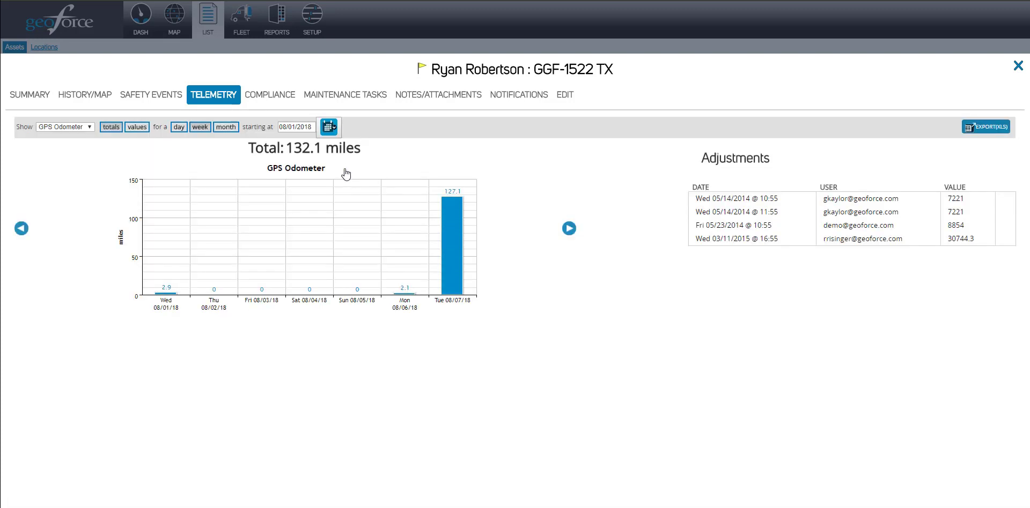
click(137, 128)
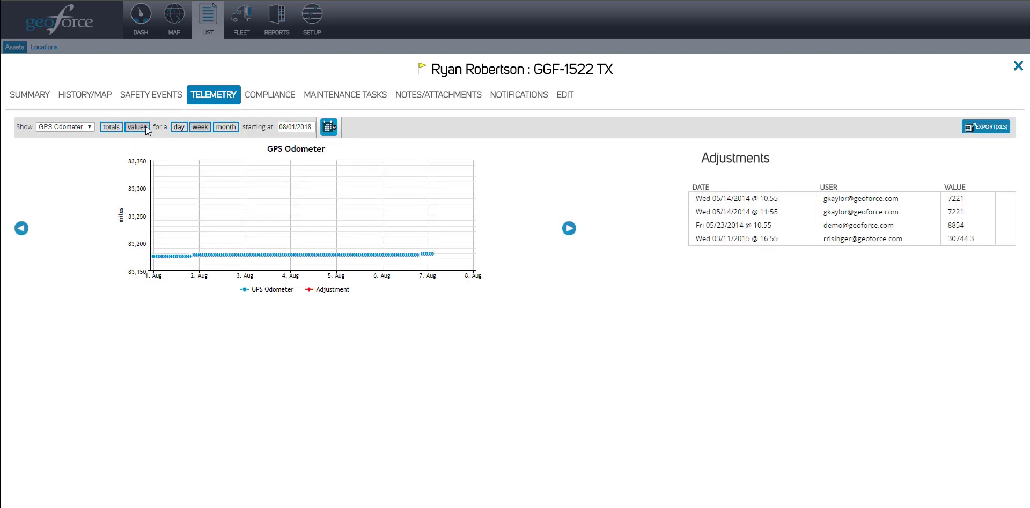
click(228, 130)
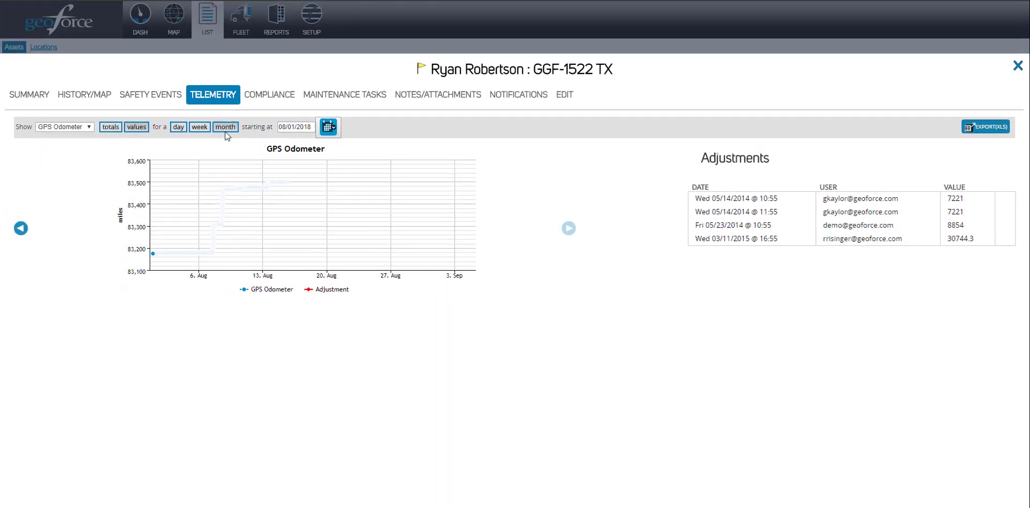
In the asset's maintenance tasks, view the scheduled Oil Change completion form and the new completed task form, cancelling both
click(338, 99)
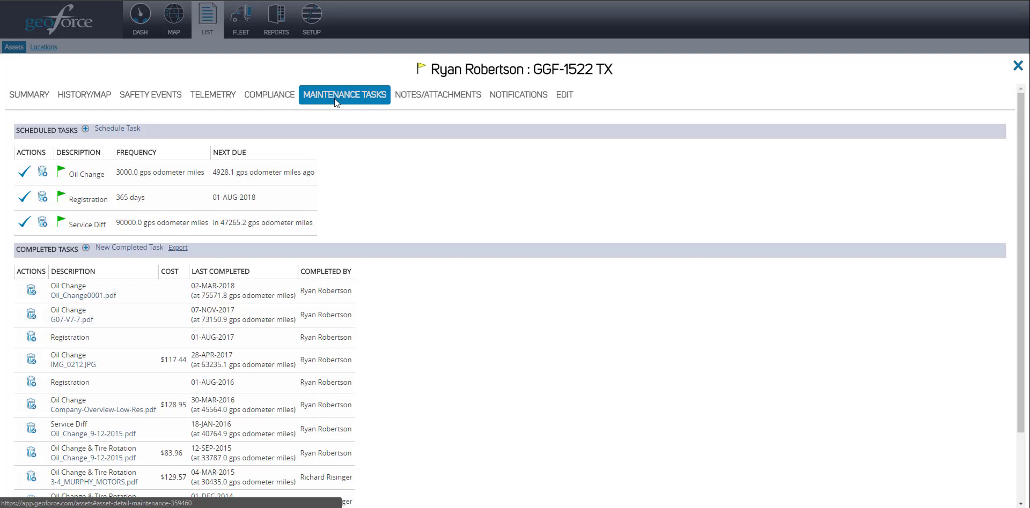
click(24, 173)
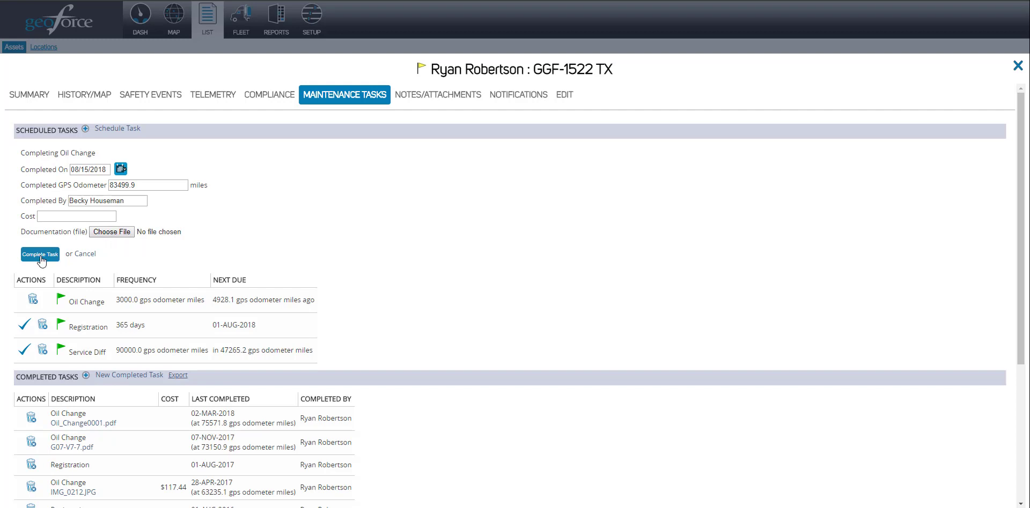
click(87, 255)
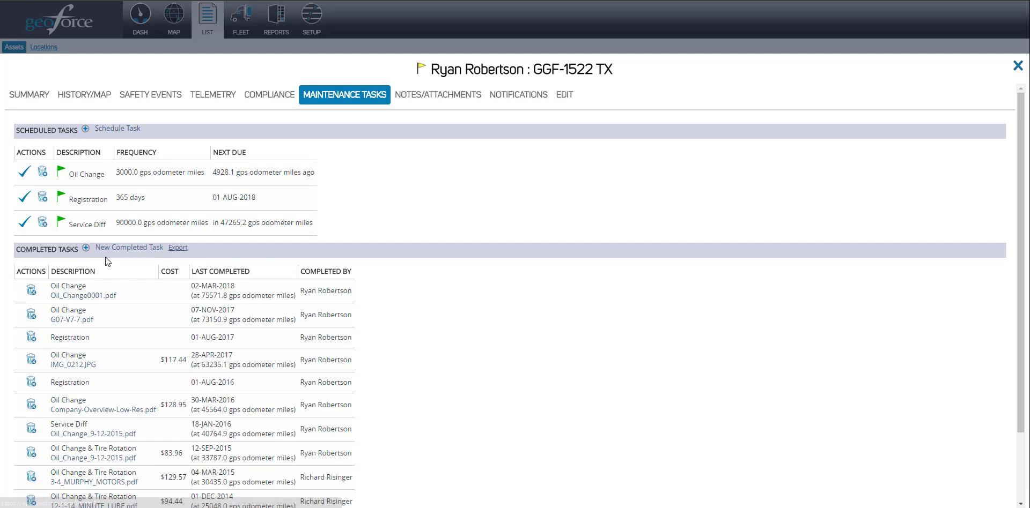
click(133, 248)
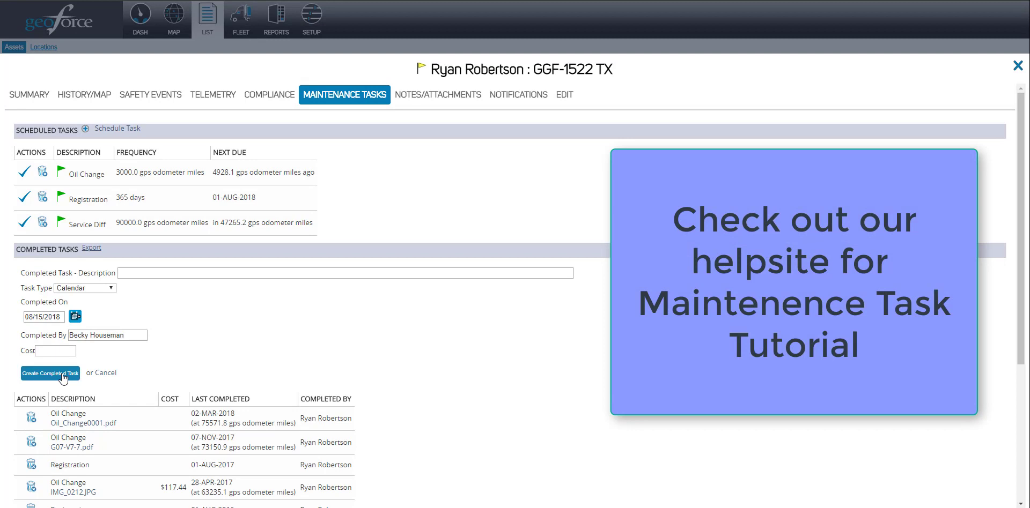
click(106, 373)
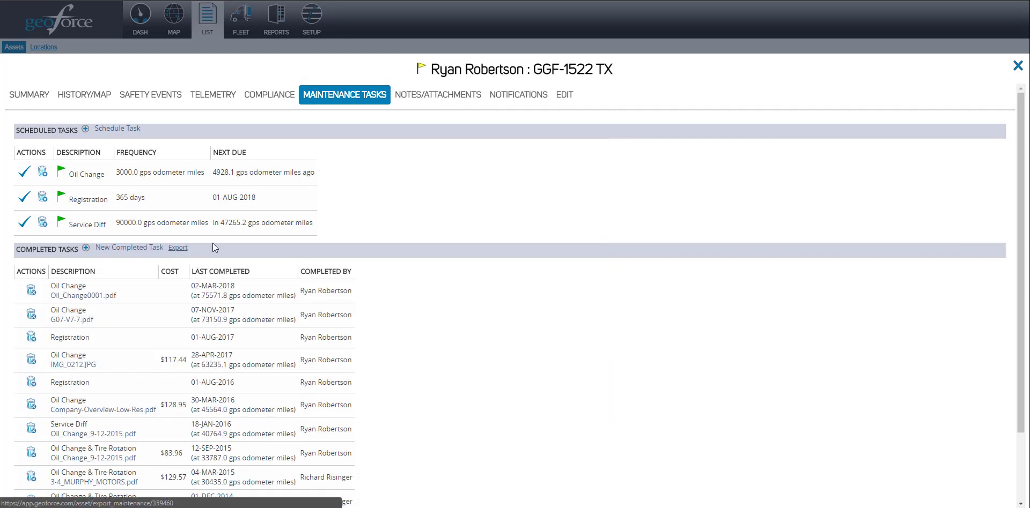
Look through the attachments, images and notes of asset GGF-1522 TX, and open the asset for editing
click(440, 105)
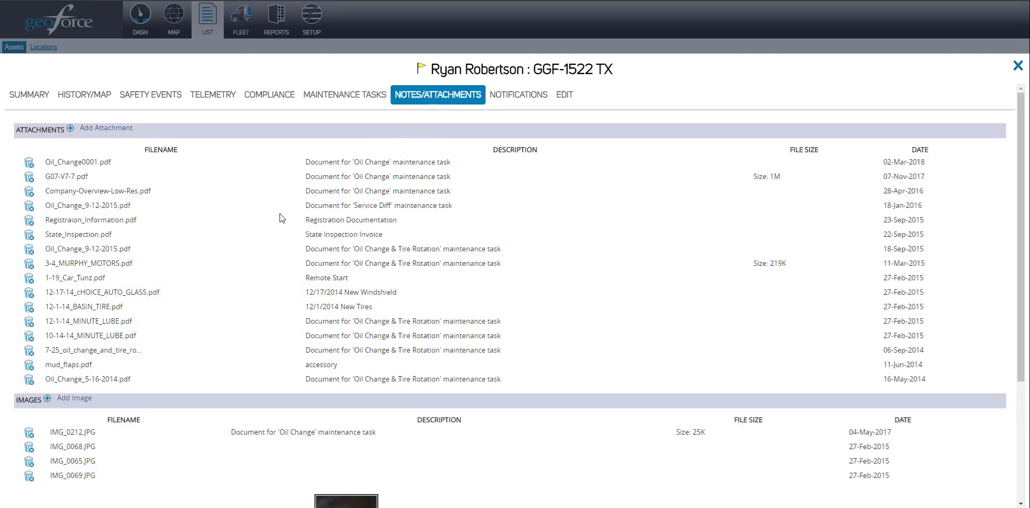
scroll(272, 268, down, 1)
scroll(271, 267, down, 2)
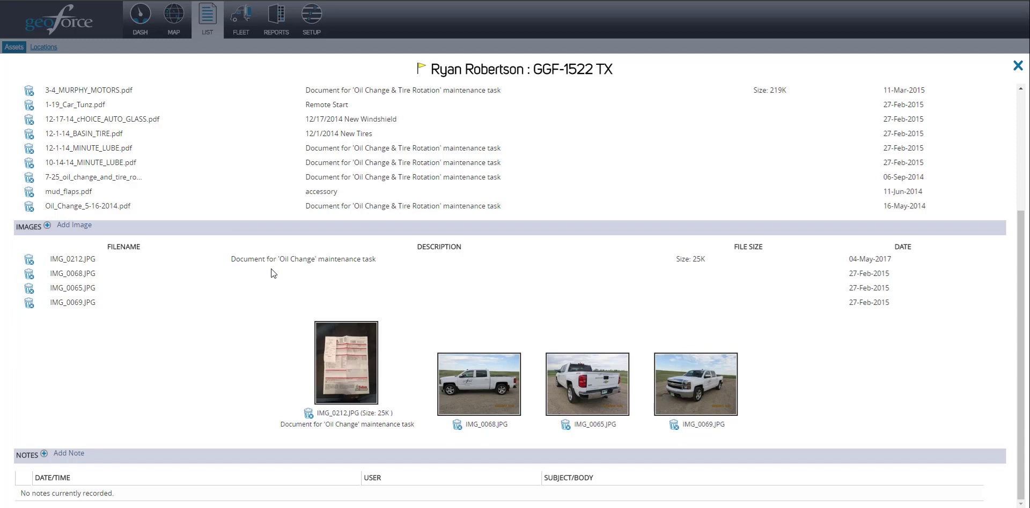
scroll(273, 274, up, 3)
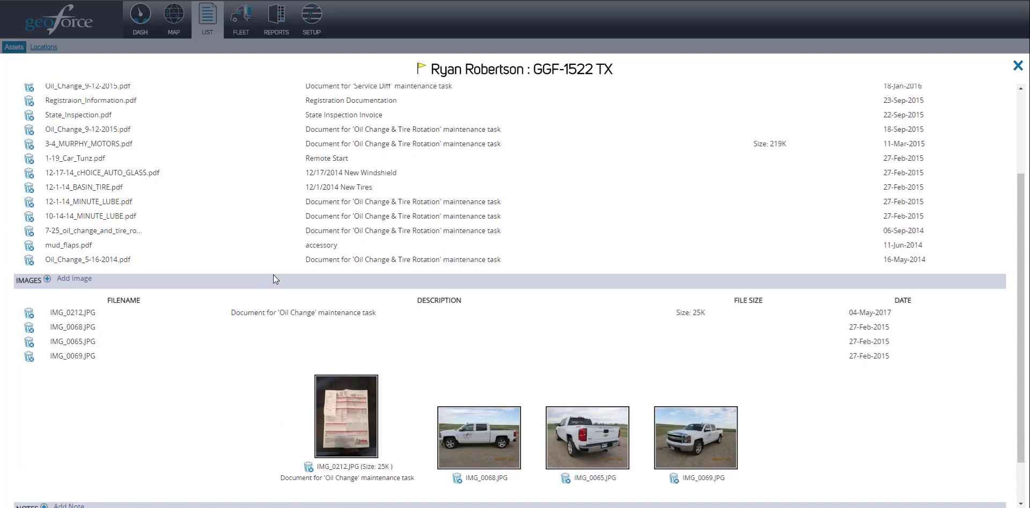
click(563, 96)
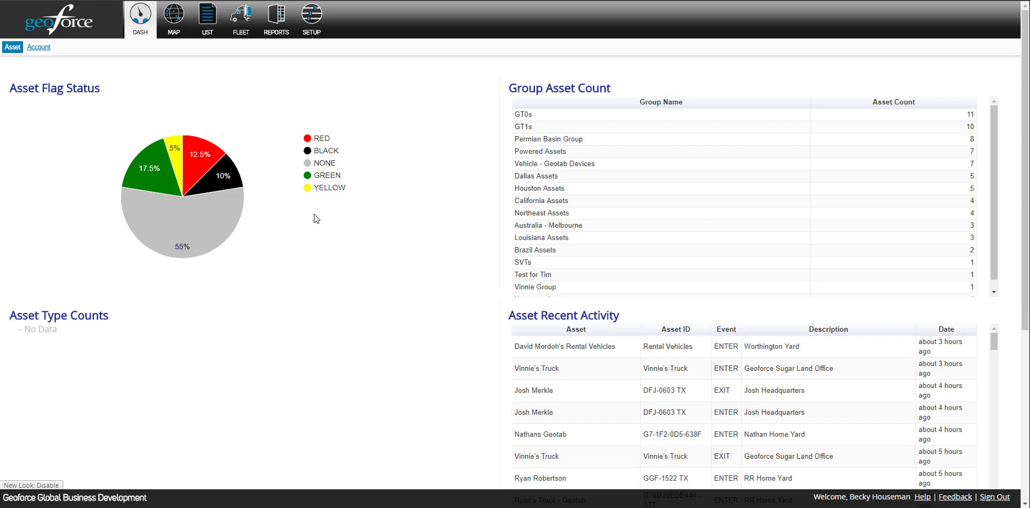
Examine the asset dashboard's activity and seen-recently tables and its flag status chart, and open the account dashboard
scroll(326, 232, down, 1)
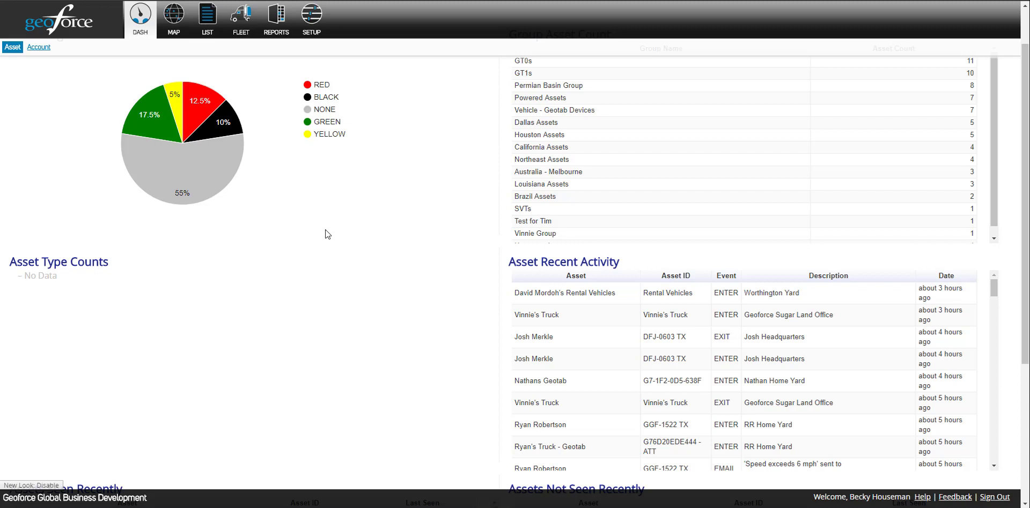
scroll(328, 234, down, 1)
scroll(328, 235, down, 1)
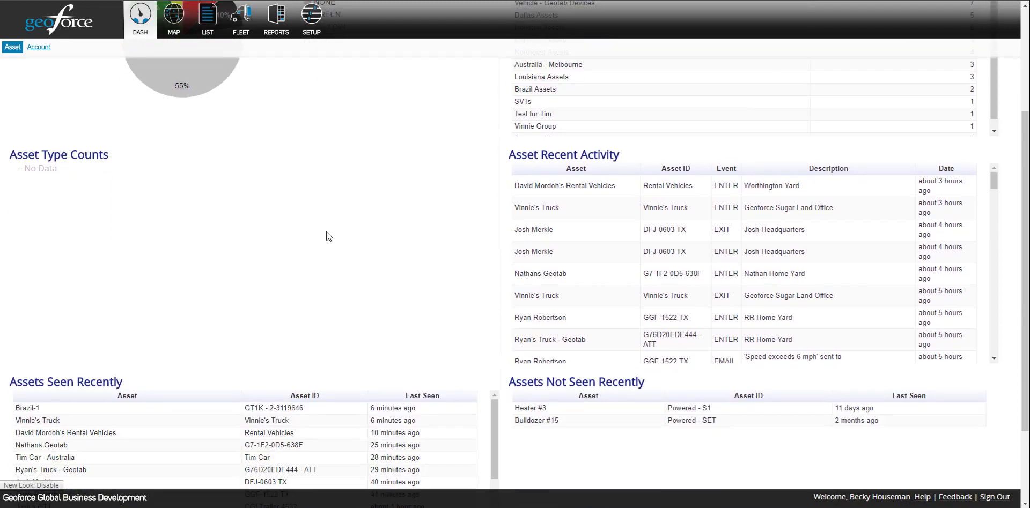
scroll(328, 236, down, 1)
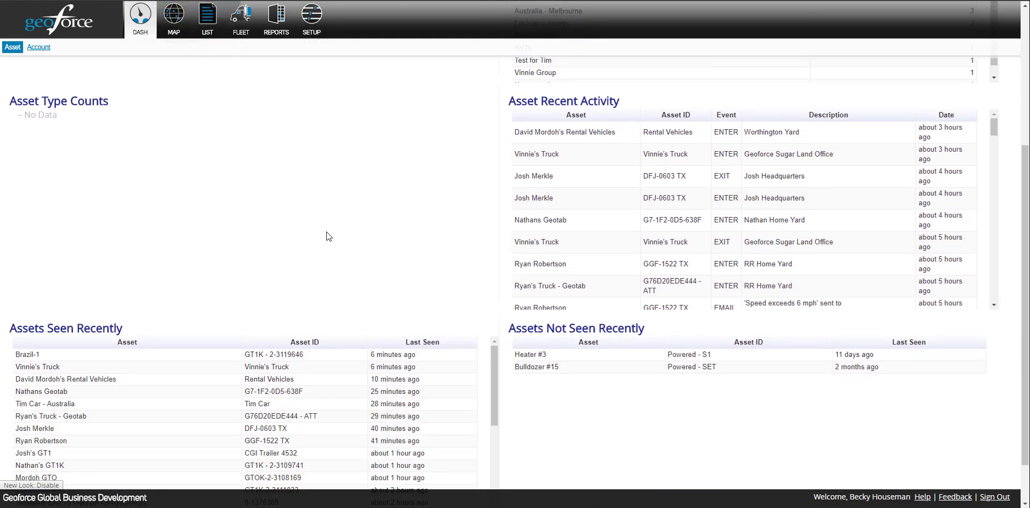
scroll(328, 236, down, 1)
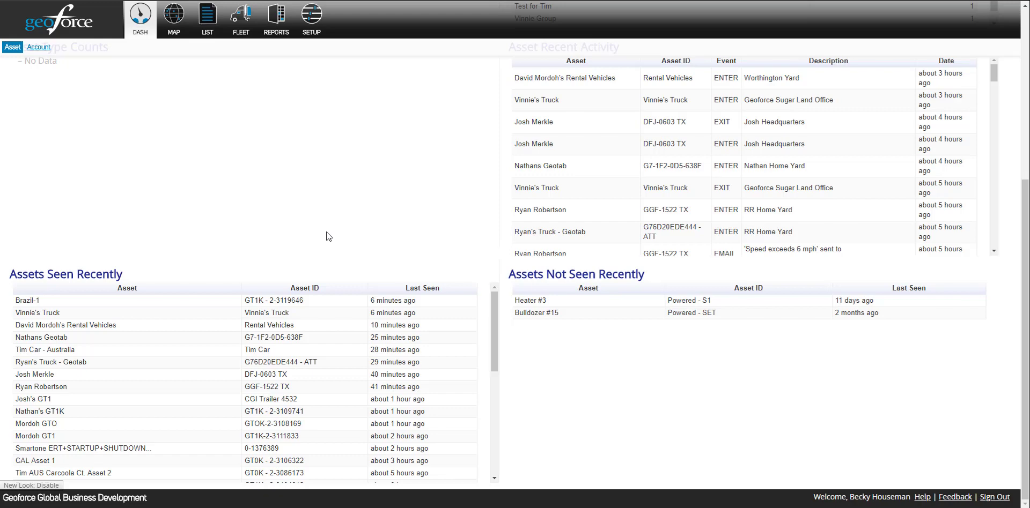
scroll(328, 236, up, 3)
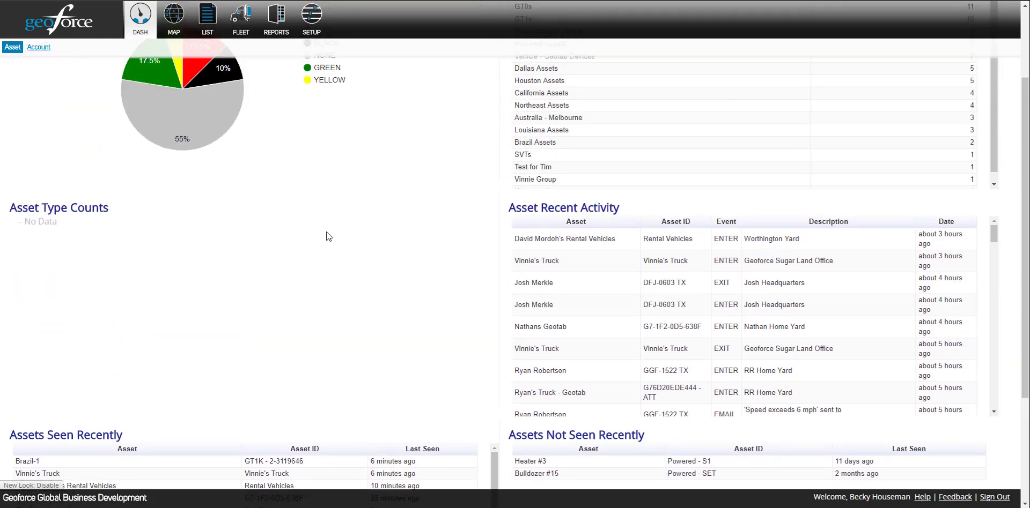
scroll(328, 236, up, 2)
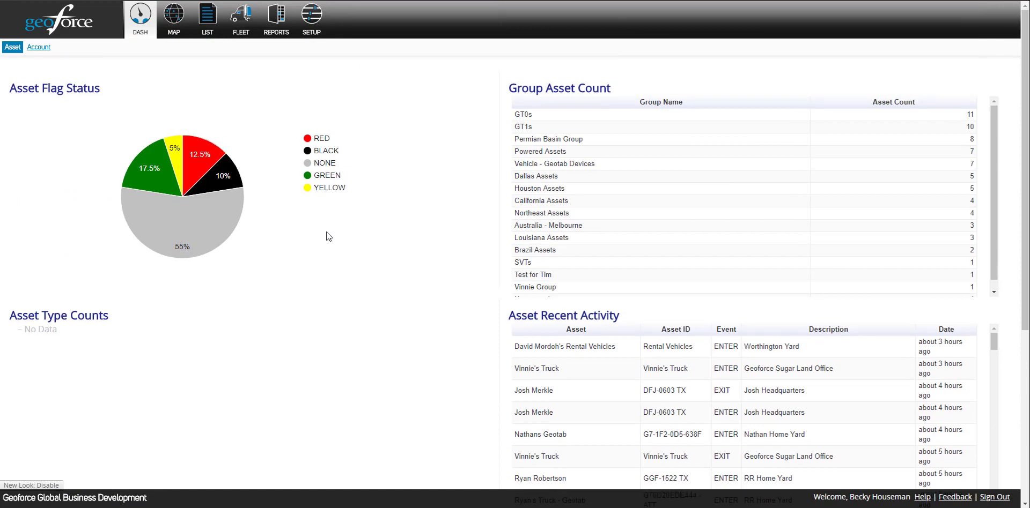
click(47, 49)
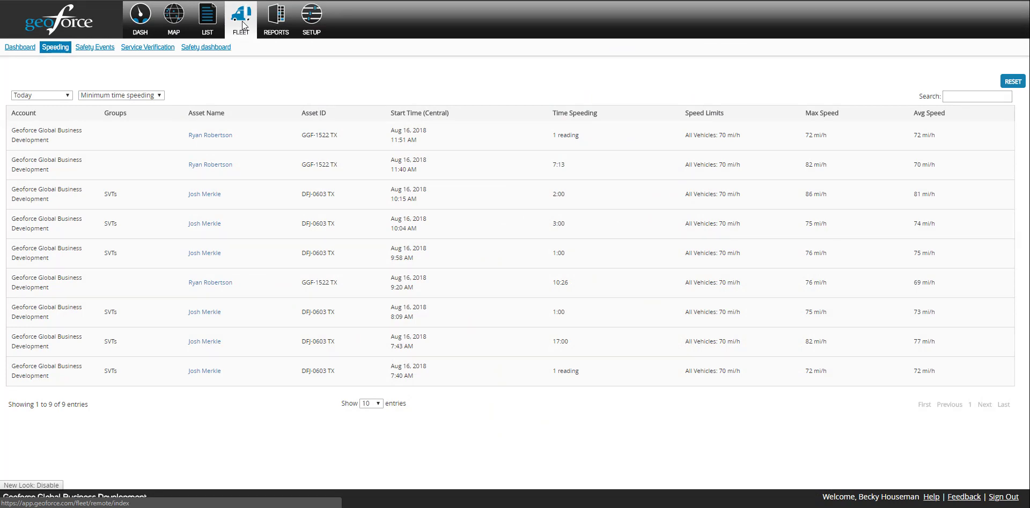
In the speed limit setup, select Dallas Assets as a group and Baltimore Convention Center as a named location, without saving
click(312, 19)
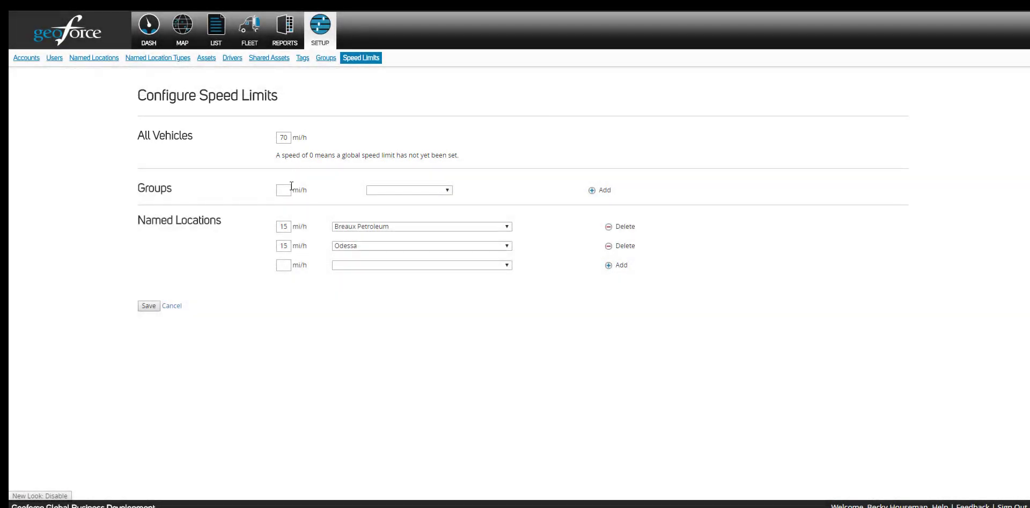
click(388, 190)
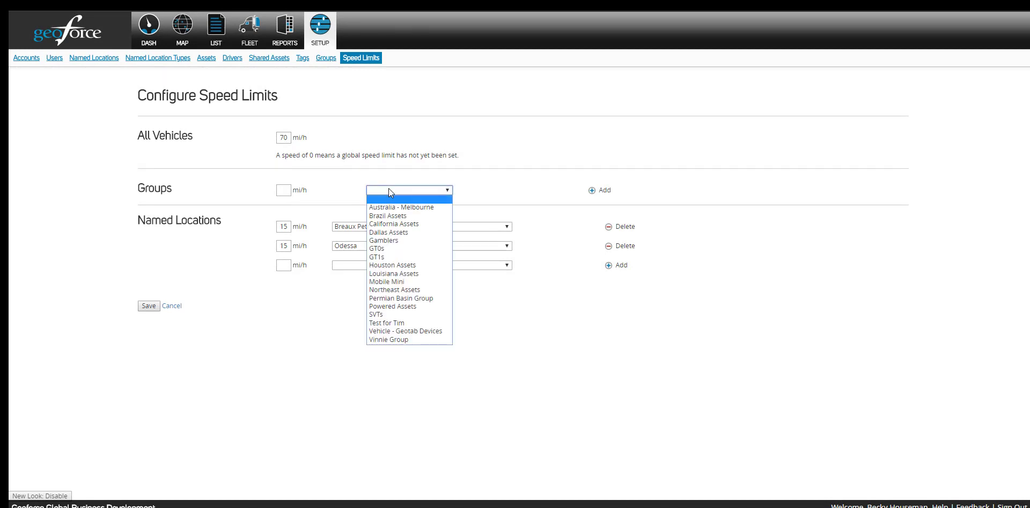
click(382, 234)
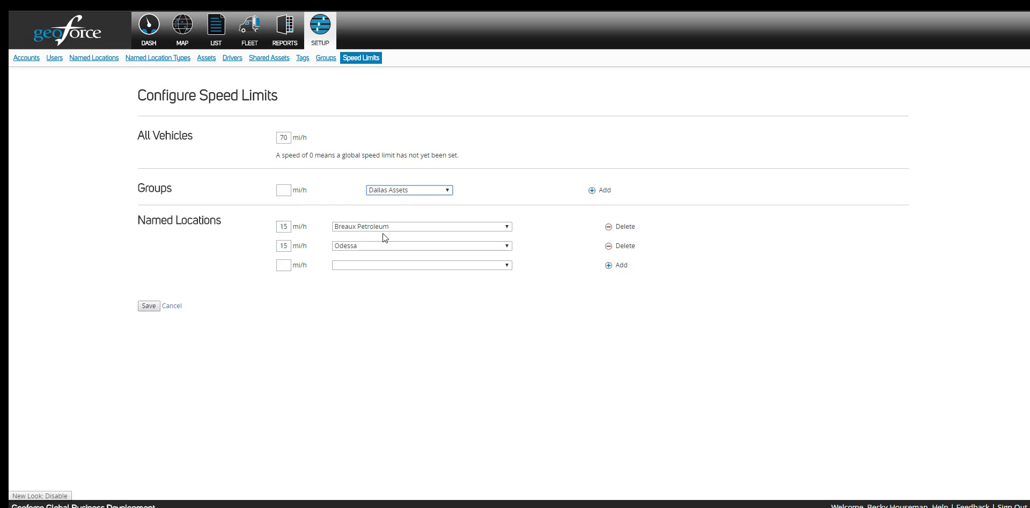
click(382, 234)
click(355, 265)
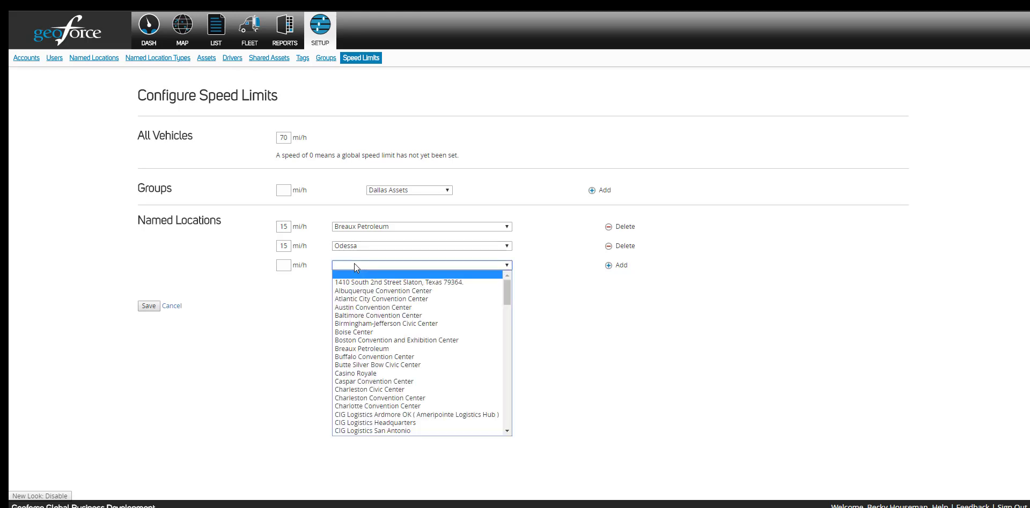
click(354, 315)
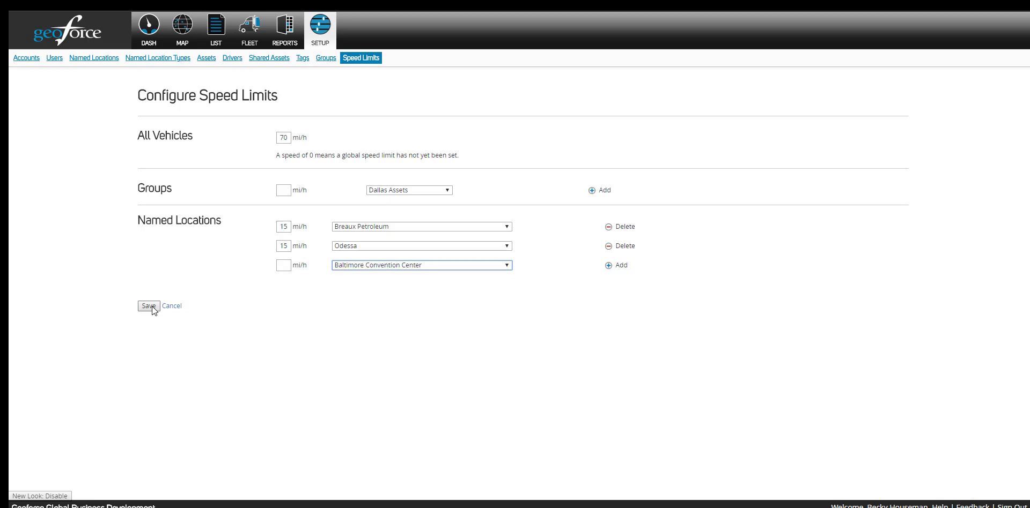
View the fleet's speeding list, the fleet dashboard and the safety events
click(249, 32)
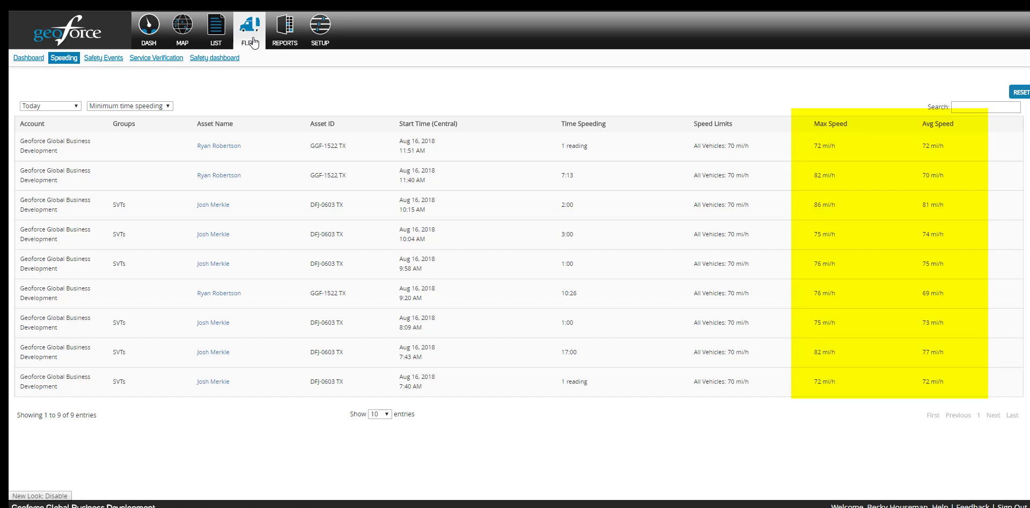
click(32, 62)
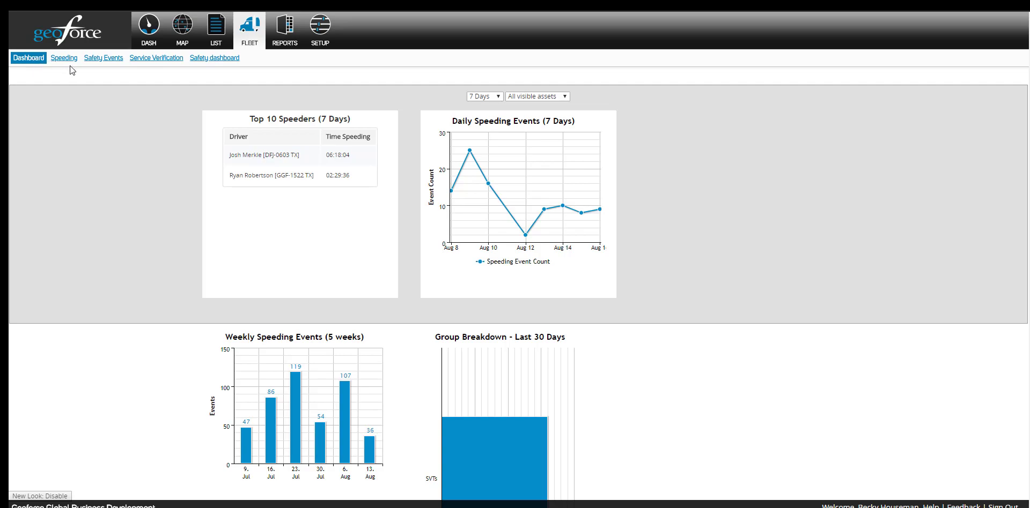
click(90, 61)
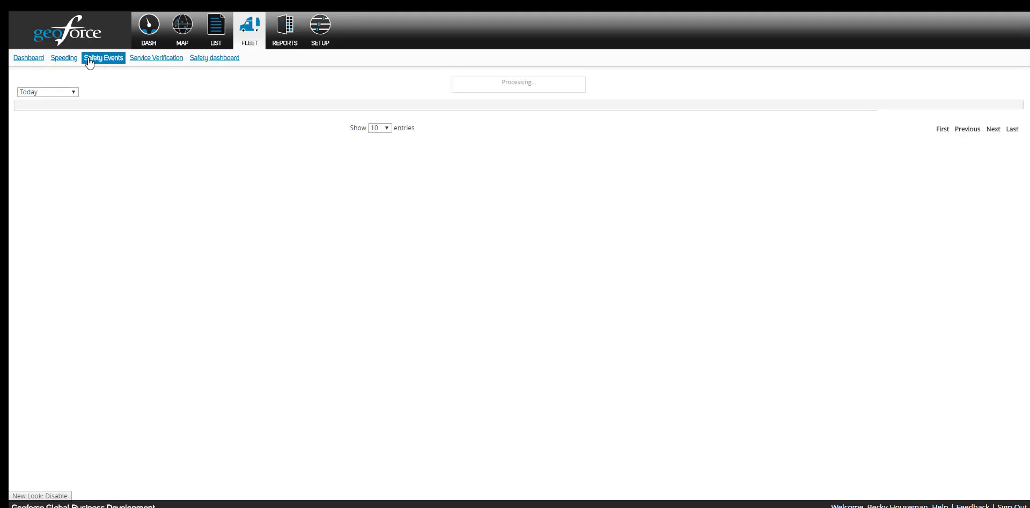
click(159, 61)
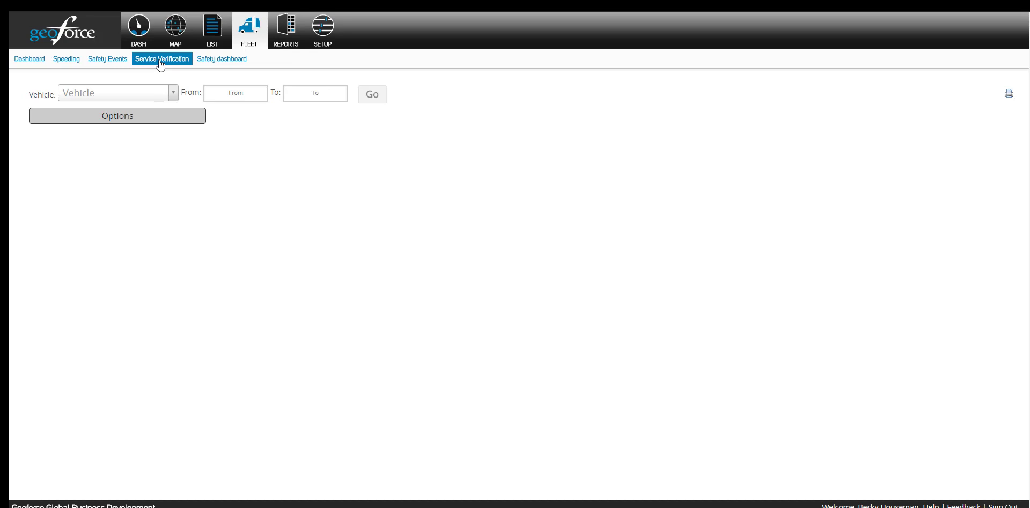
click(131, 95)
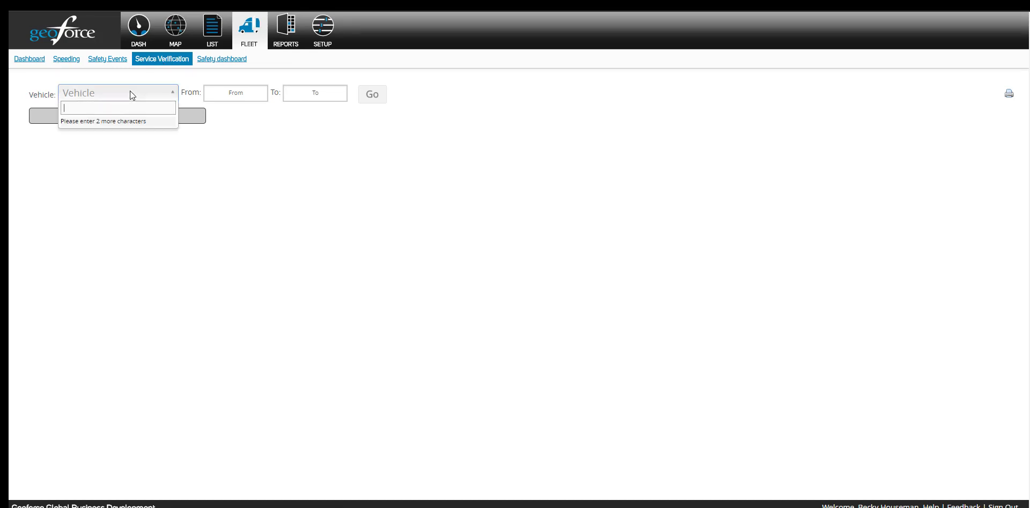
text(josh)
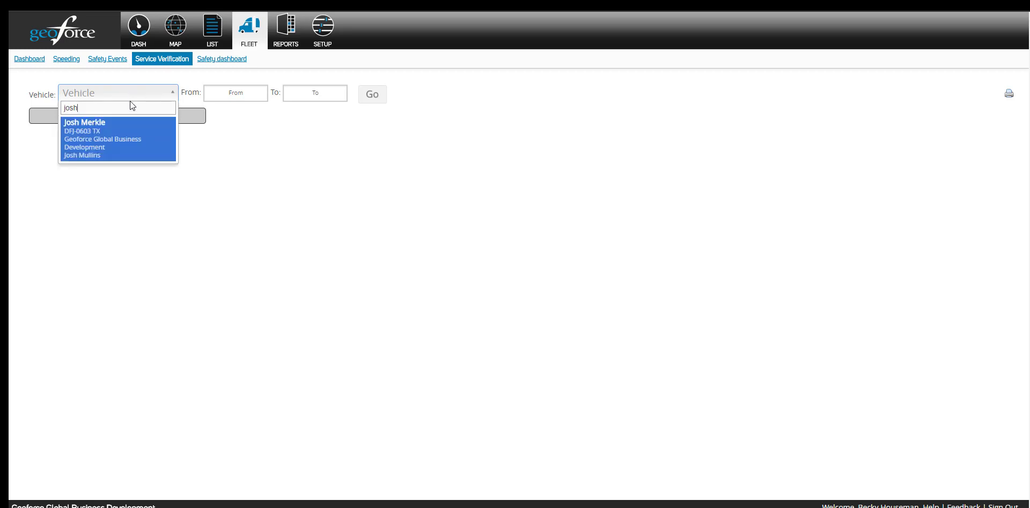
click(128, 140)
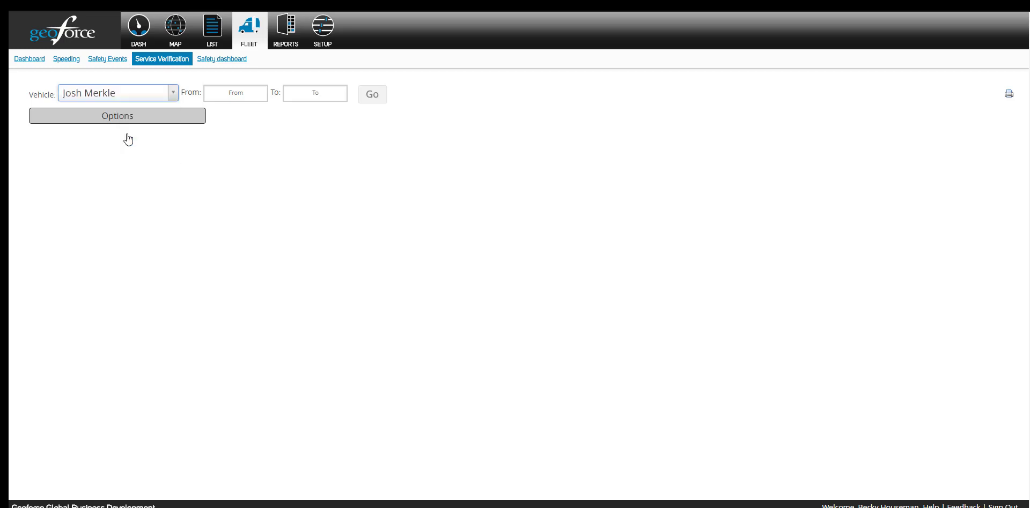
Run the service verification for the period from Aug 14 18 12:00AM to Aug 15 18 12:00AM
click(228, 96)
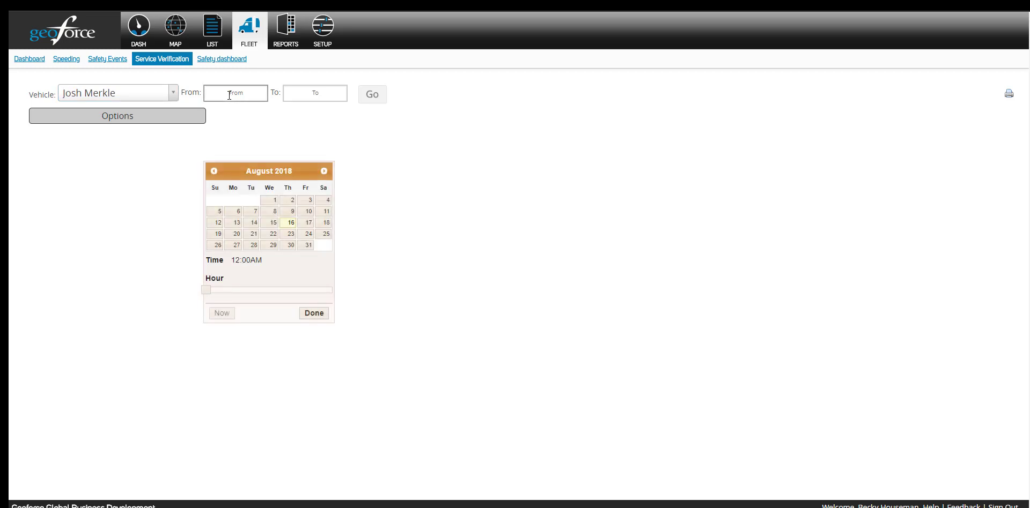
click(256, 224)
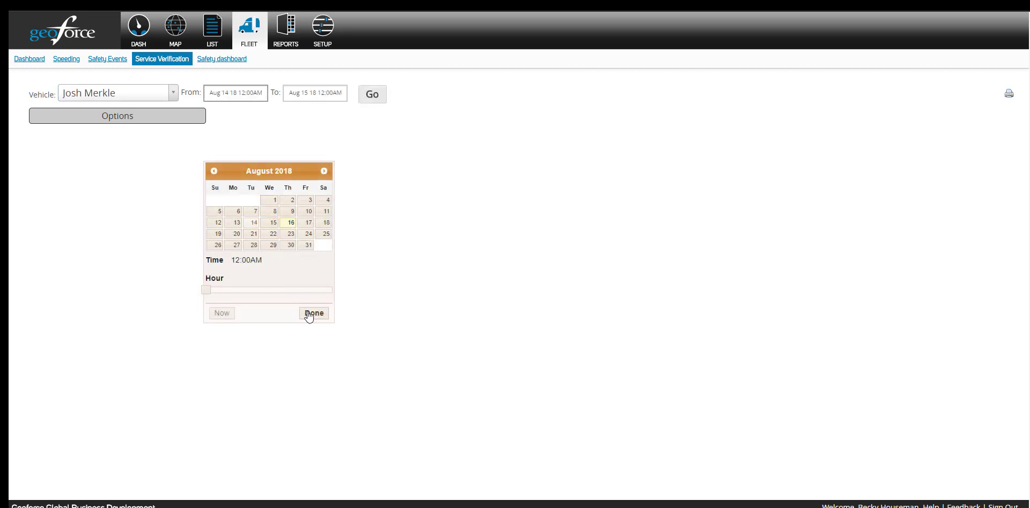
mouse_move(210, 290)
mouse_down()
mouse_move(223, 290)
mouse_move(198, 294)
mouse_up()
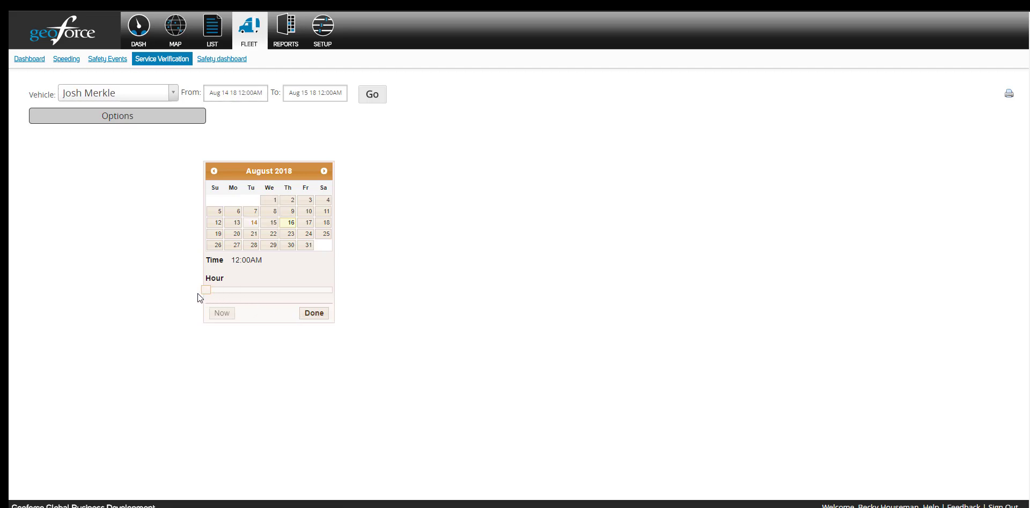
click(313, 314)
click(376, 101)
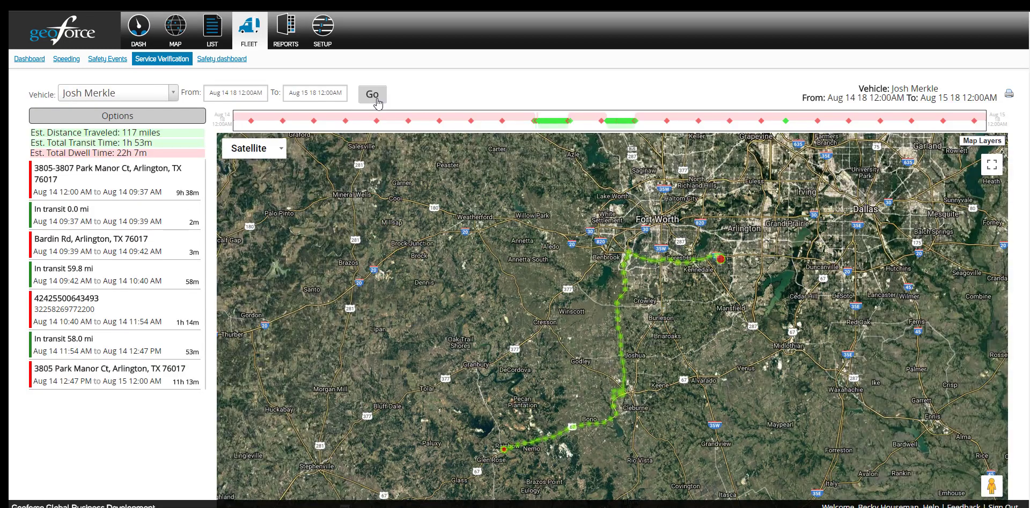
Examine the service verification's display options, transit segments and map types, and open the safety dashboard
click(178, 121)
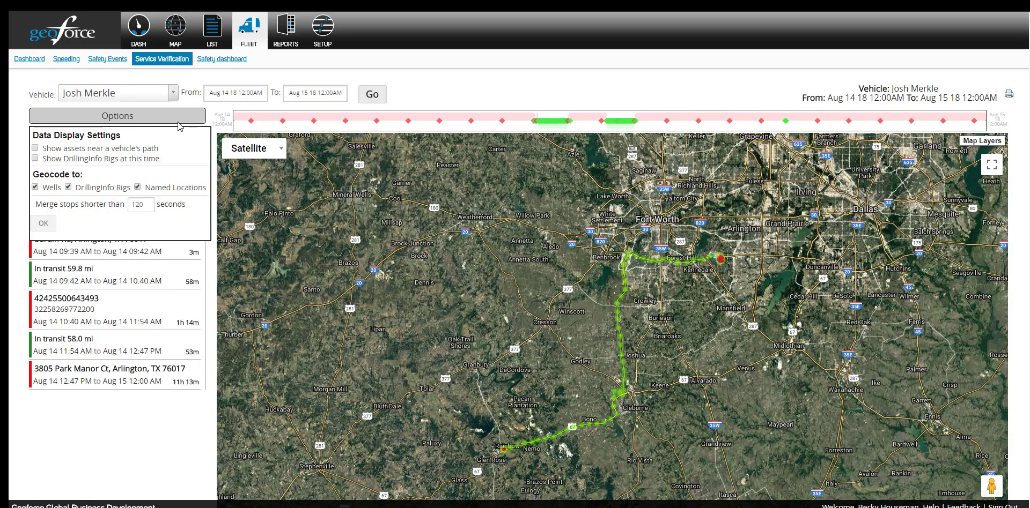
click(46, 225)
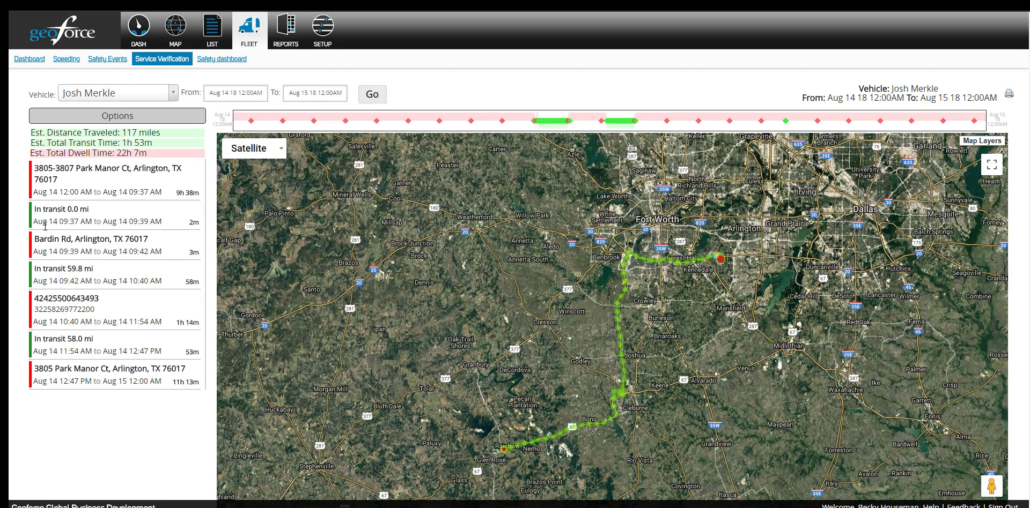
click(100, 219)
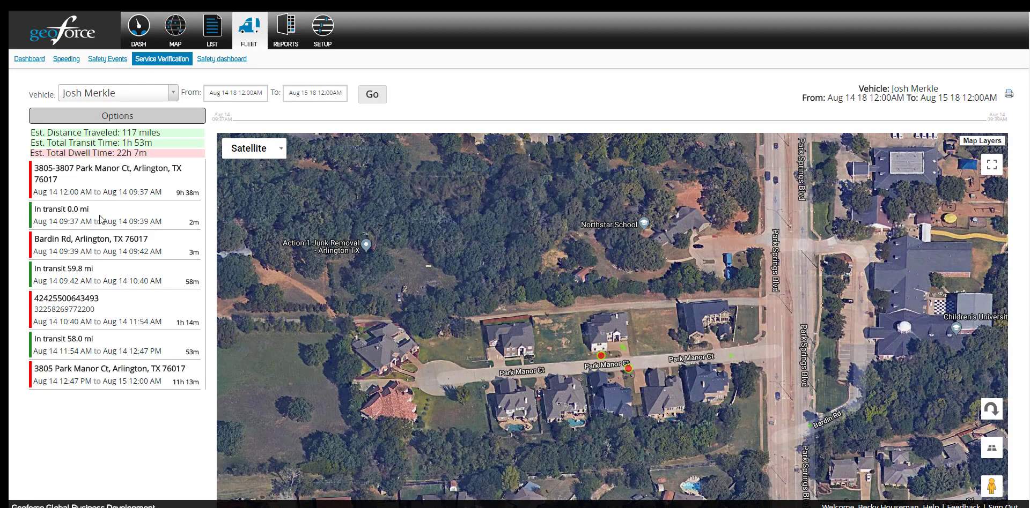
double_click(97, 285)
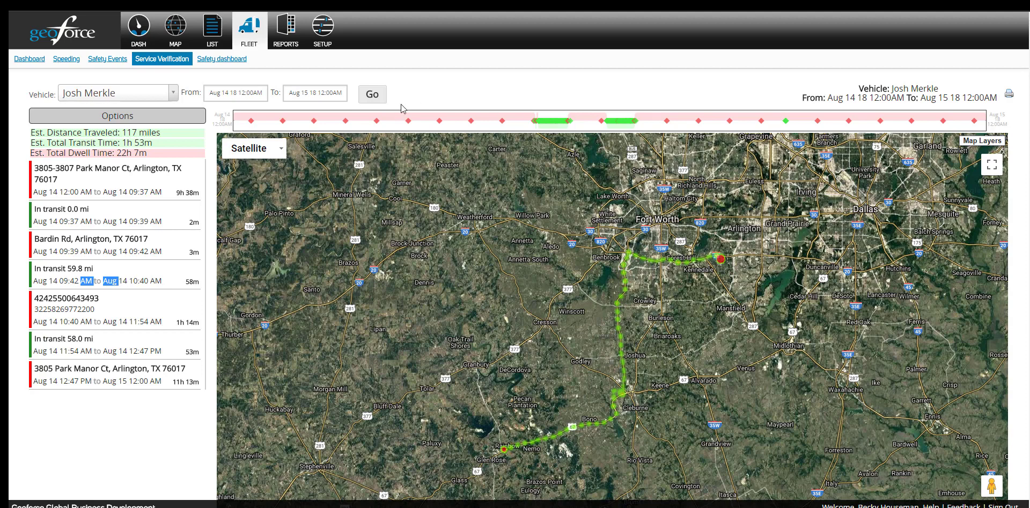
click(281, 154)
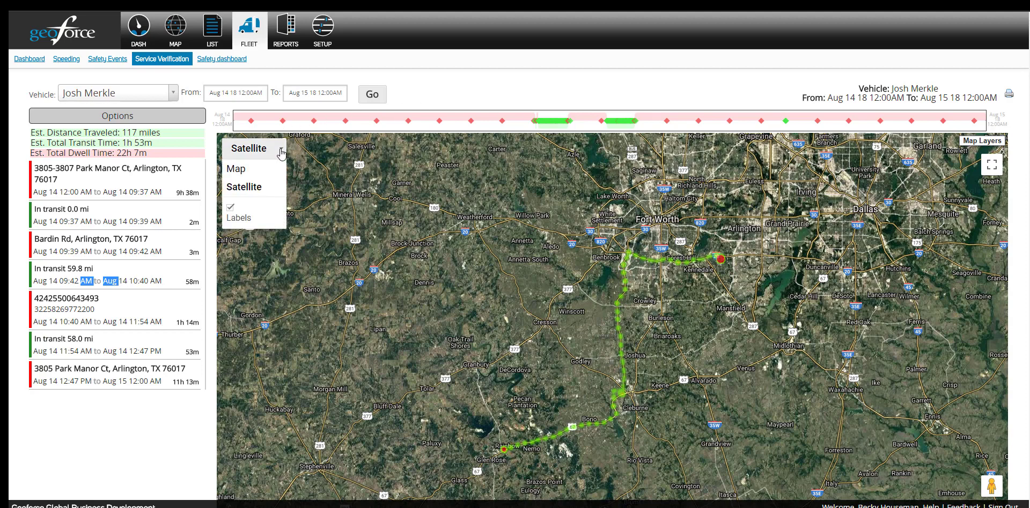
click(281, 153)
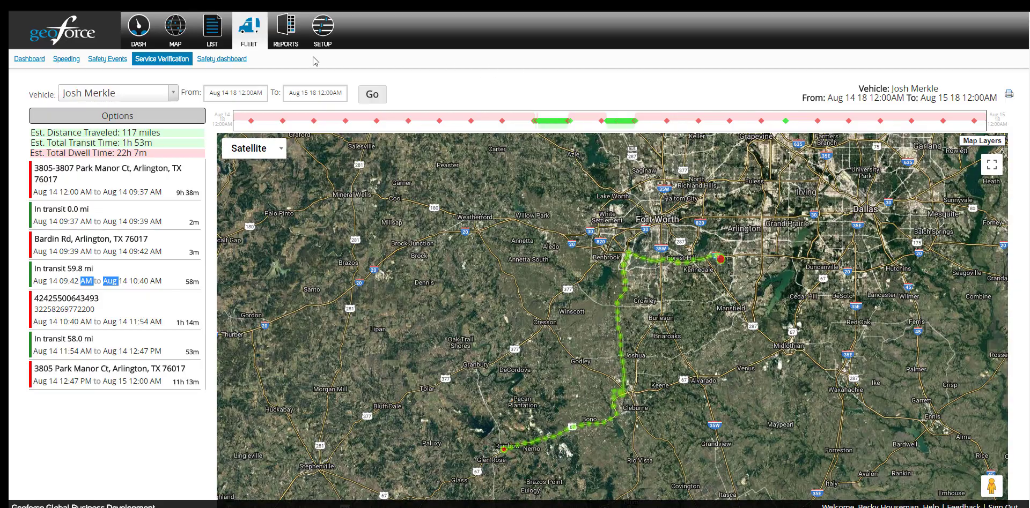
click(236, 60)
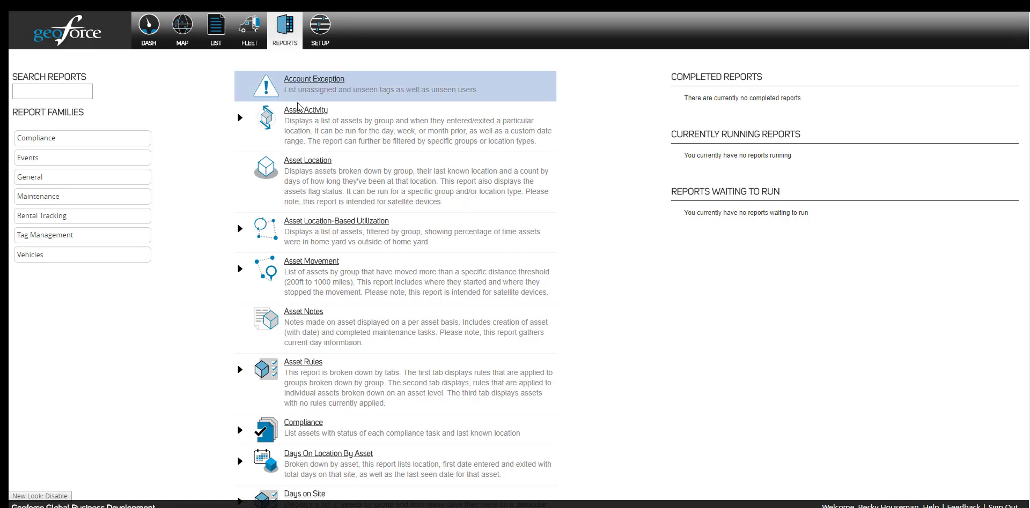
Open the Asset Movement report from the reports list and select the groups California Assets, Gamblers and Houston Assets
click(311, 261)
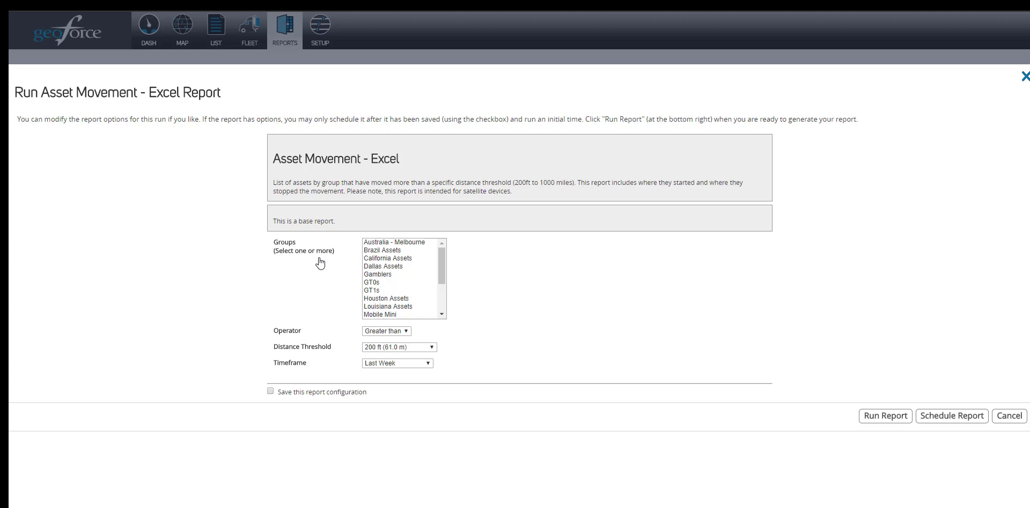
click(402, 260)
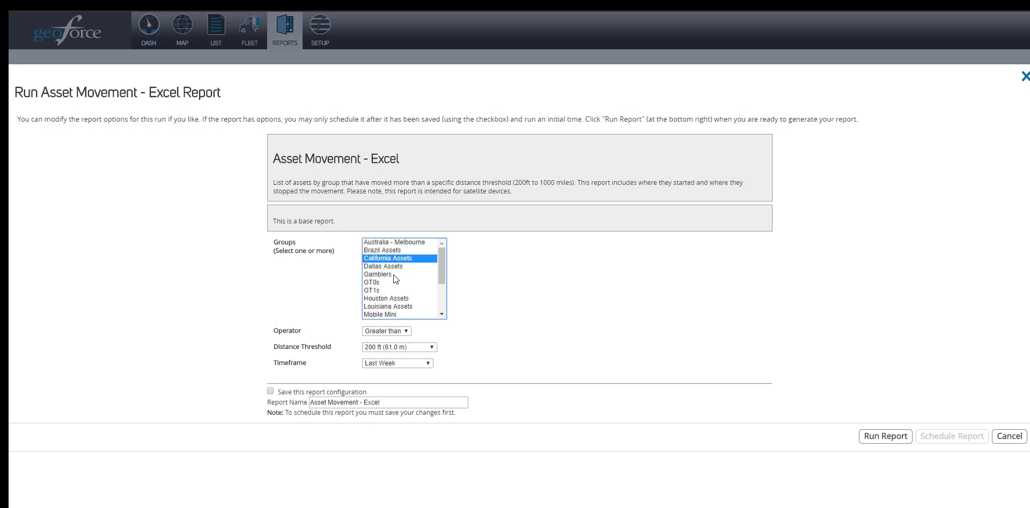
ctrl+click(383, 274)
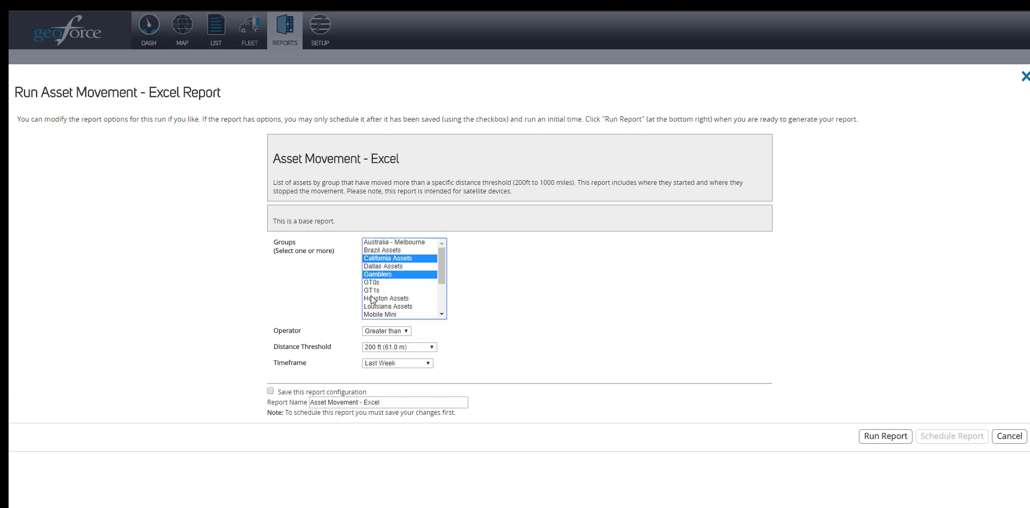
ctrl+click(377, 299)
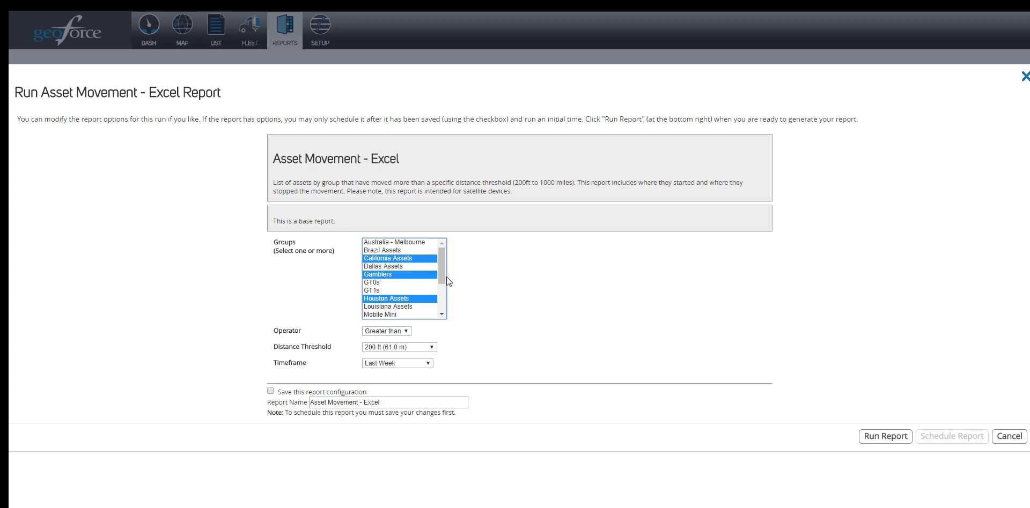
Keep the report's operator at Greater than and set the distance threshold to 500 ft (152.4 m)
click(406, 331)
click(406, 330)
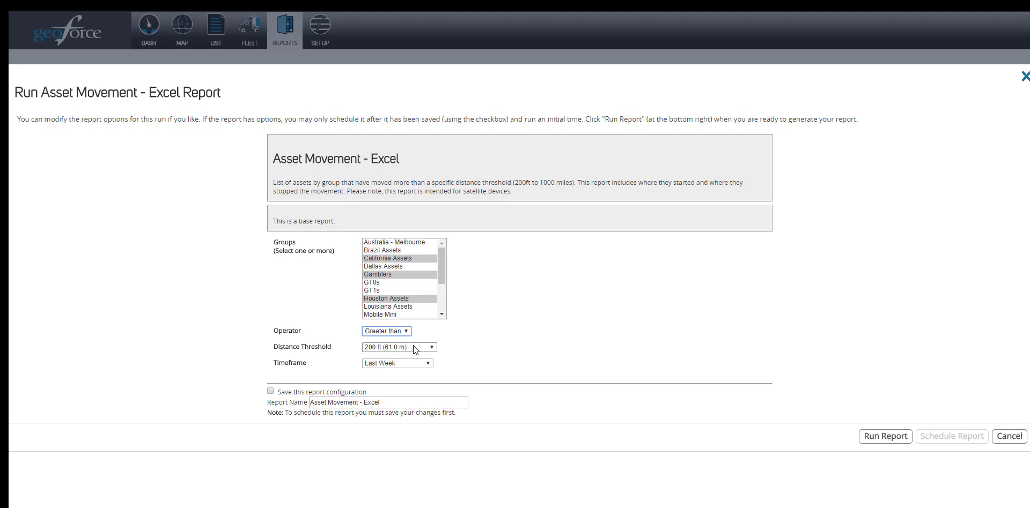
click(413, 345)
click(410, 364)
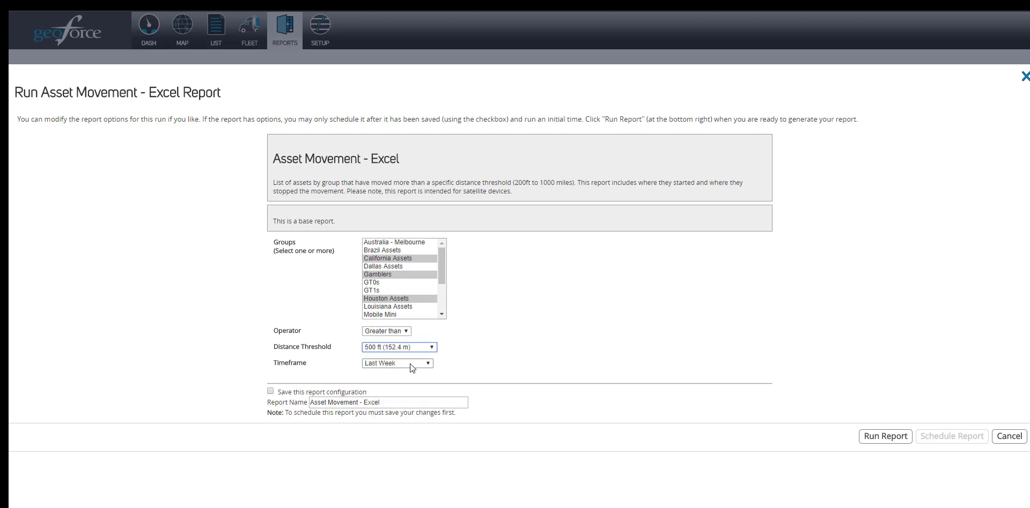
Save the report configuration as "Weekly Asset Movement - Excel" and run the report
click(271, 392)
click(311, 402)
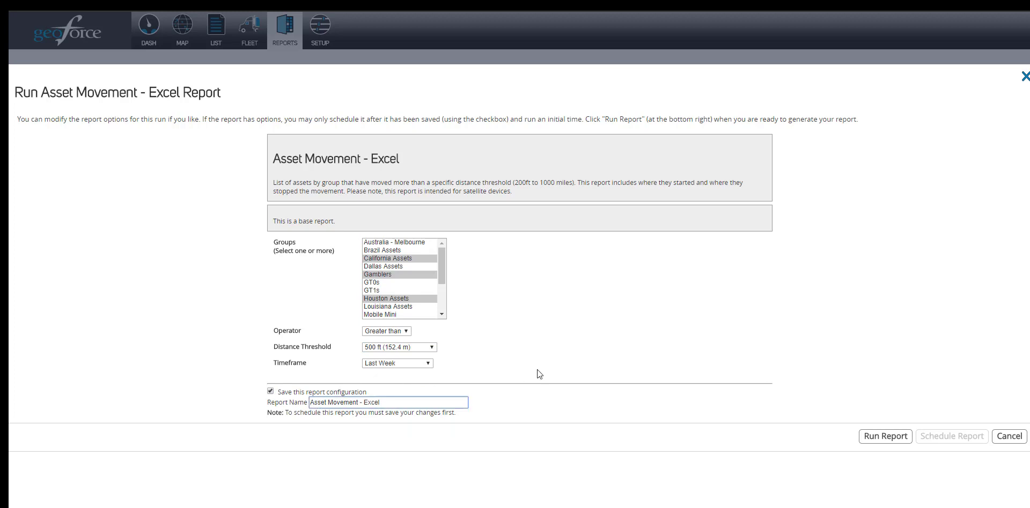
text(Weekly)
click(886, 436)
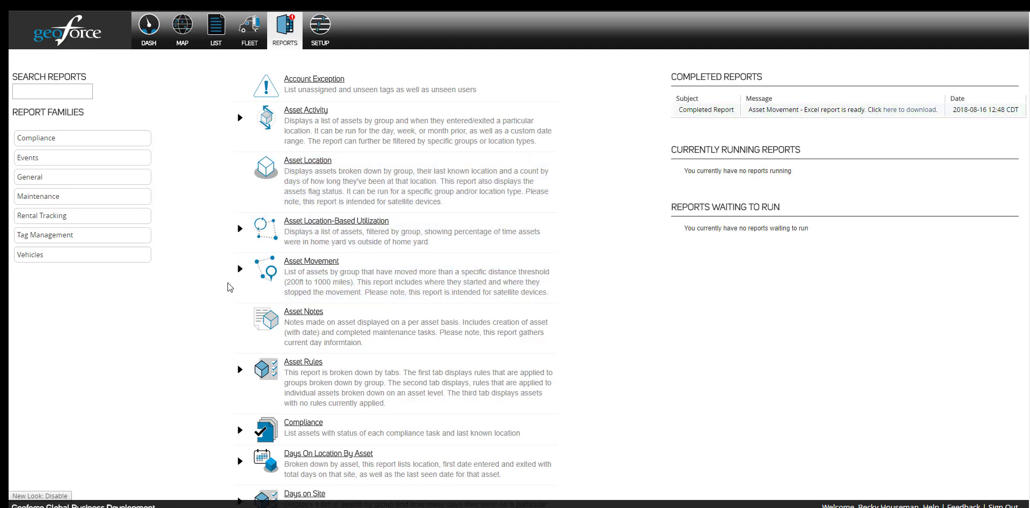
Start a new schedule for the saved Weekly Asset Movement - Excel report, repeating on the First of Month
click(240, 269)
click(333, 339)
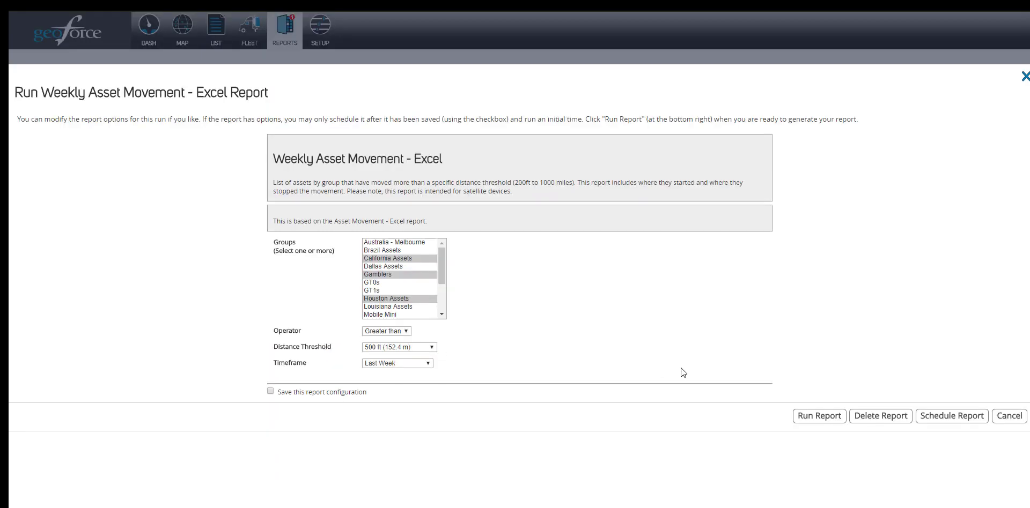
click(940, 423)
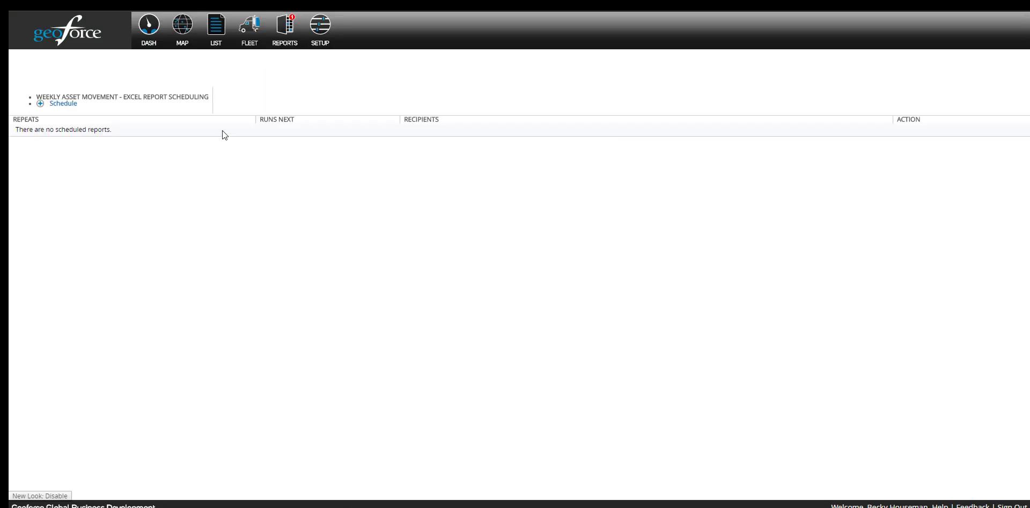
click(64, 104)
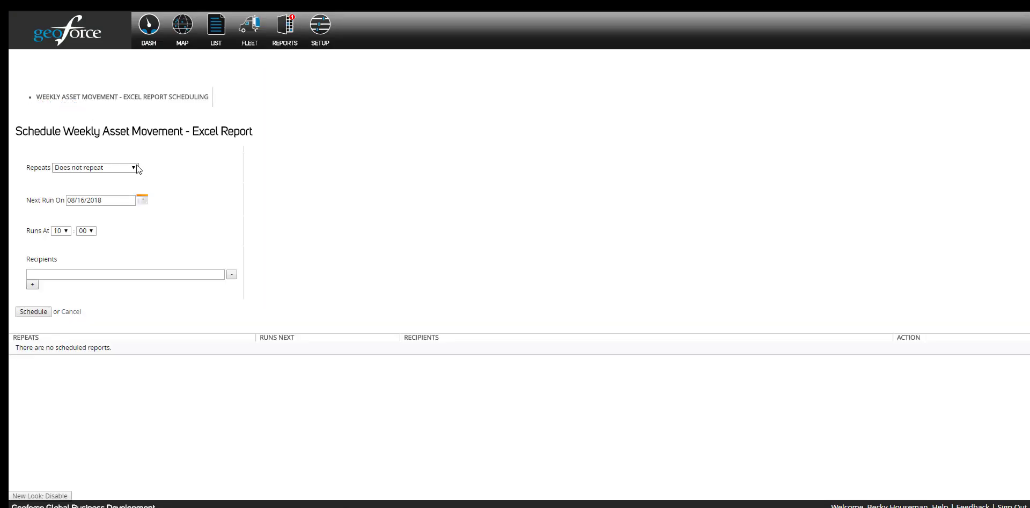
click(134, 168)
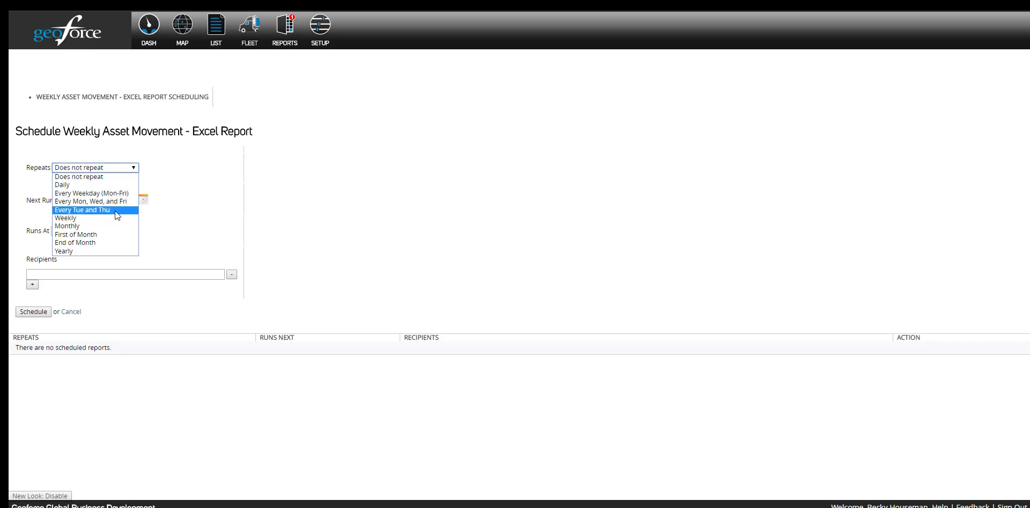
click(99, 236)
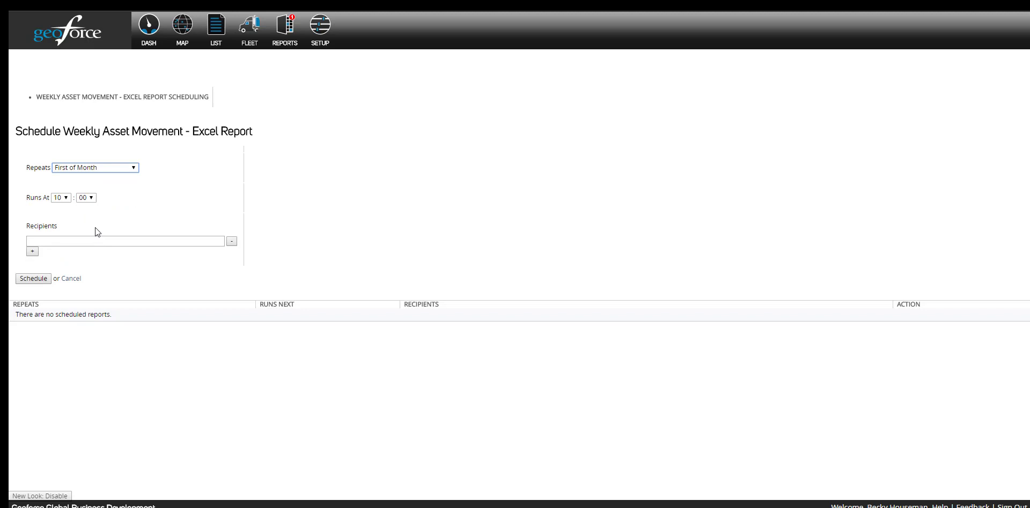
Set the schedule to run at 06:00, enter the recipient's e-mail and save the schedule
click(65, 198)
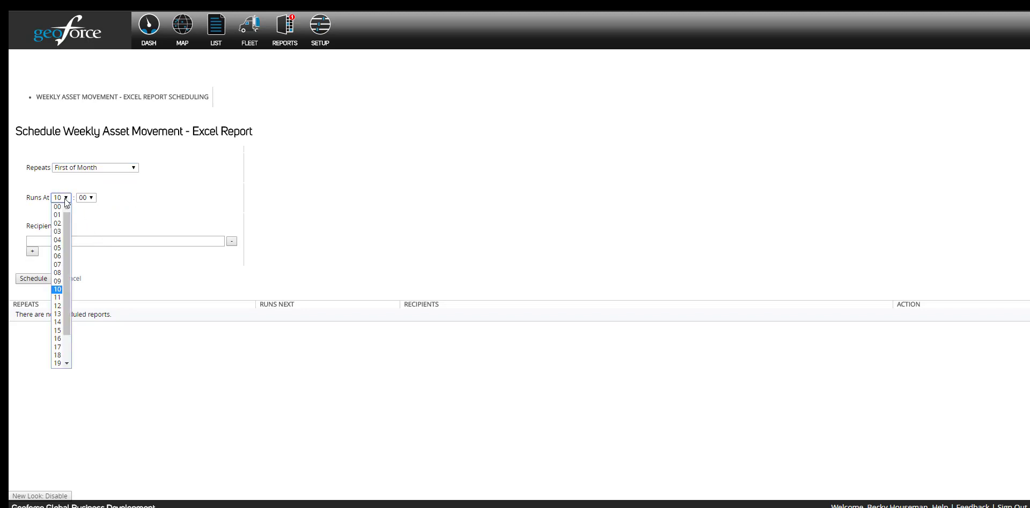
click(58, 256)
click(65, 240)
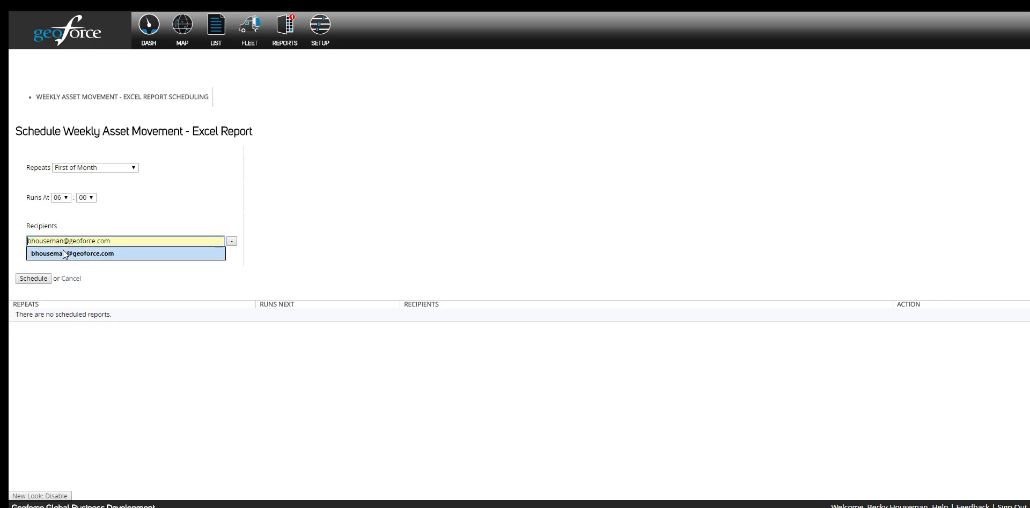
click(69, 253)
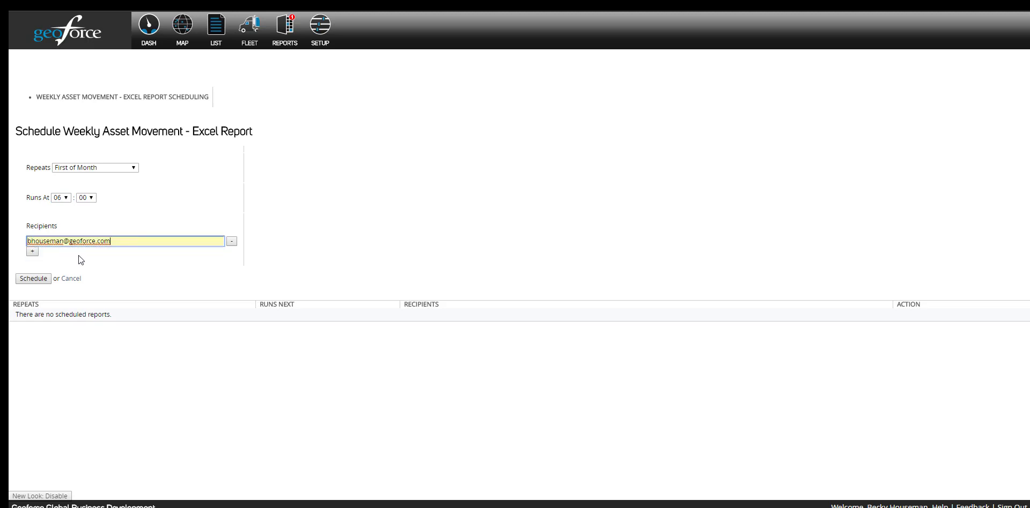
click(34, 279)
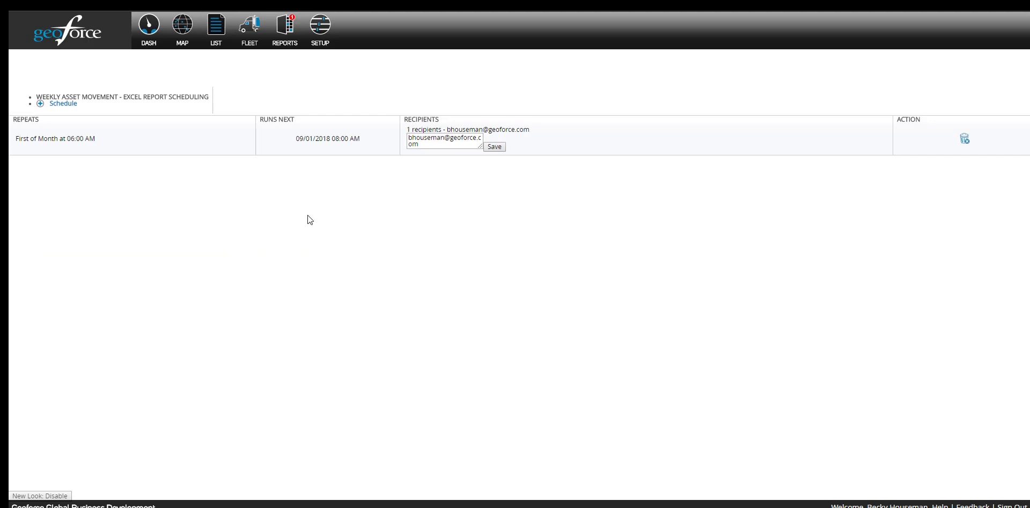
drag(440, 147, 407, 139)
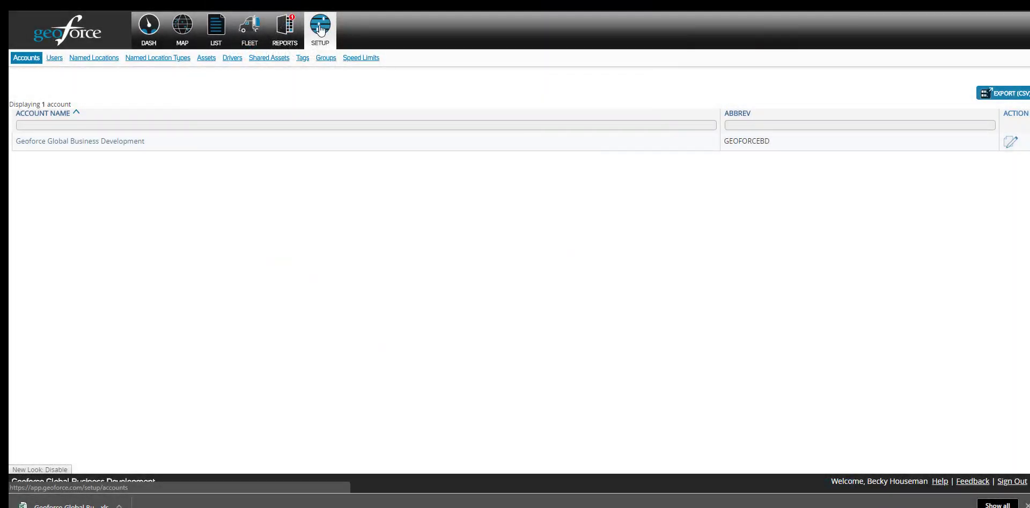
View the account's users in the setup and open a blank profile for a new user
click(56, 60)
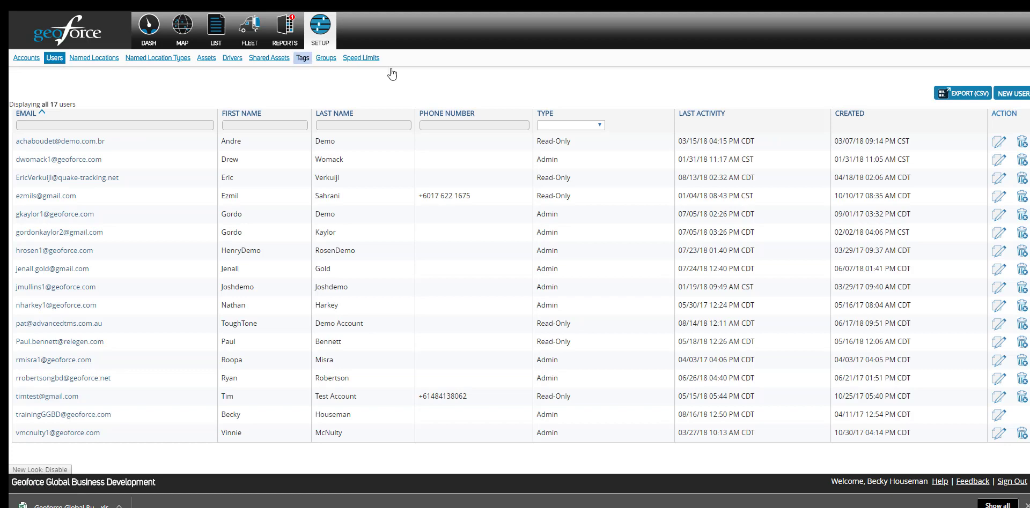
click(1012, 94)
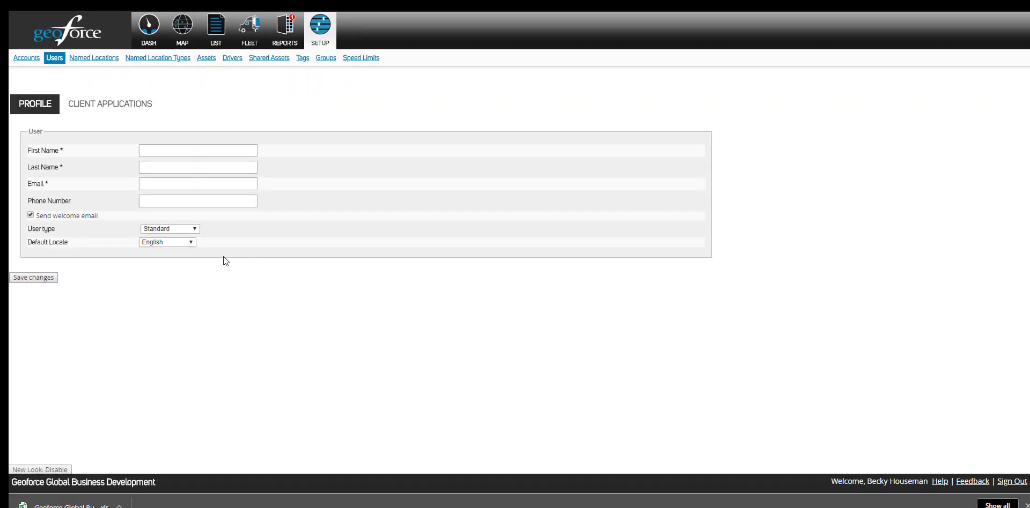
Review the user type options for a new user, return to the users list and open an existing admin user's profile
click(191, 230)
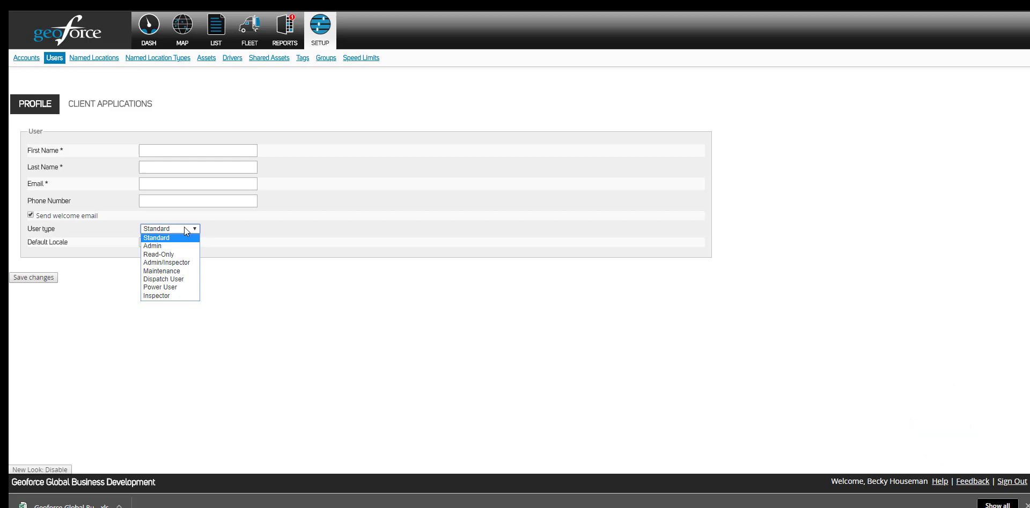
click(277, 272)
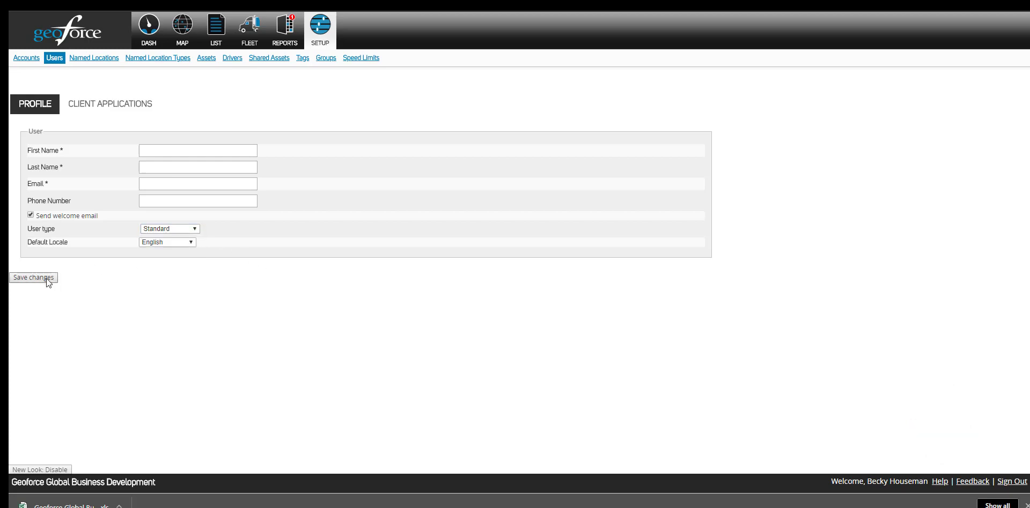
click(58, 60)
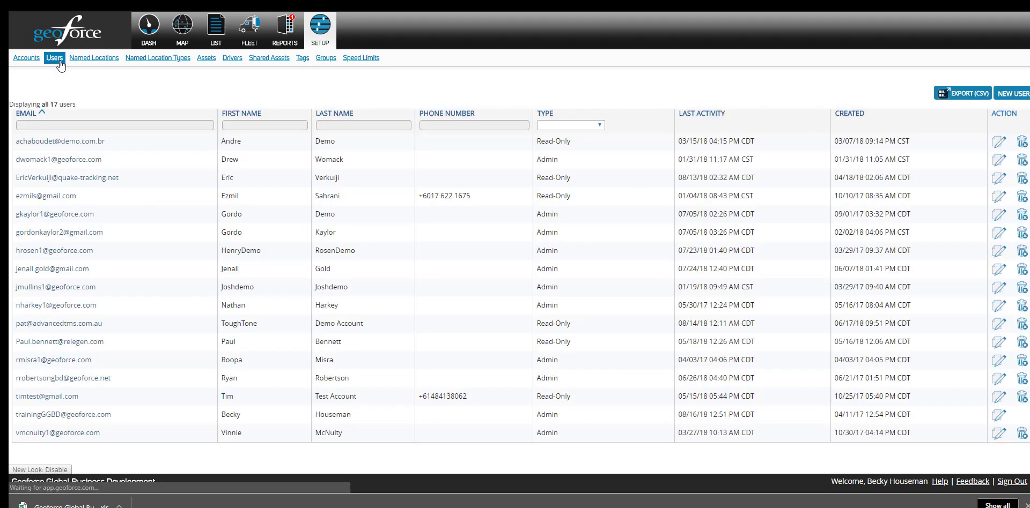
click(96, 416)
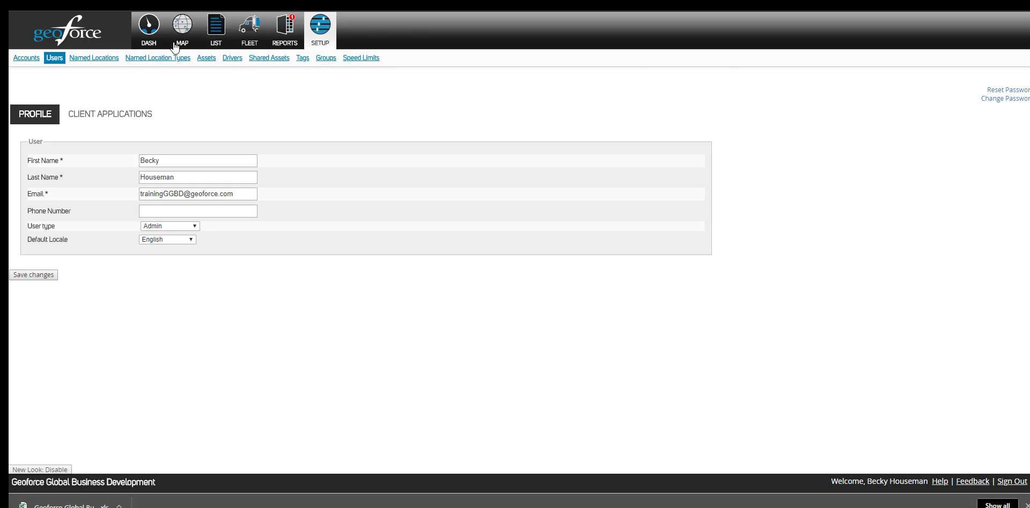
Start a new named location and find "Midland, tx" on the map, down to the streets west of Hill Park
click(102, 63)
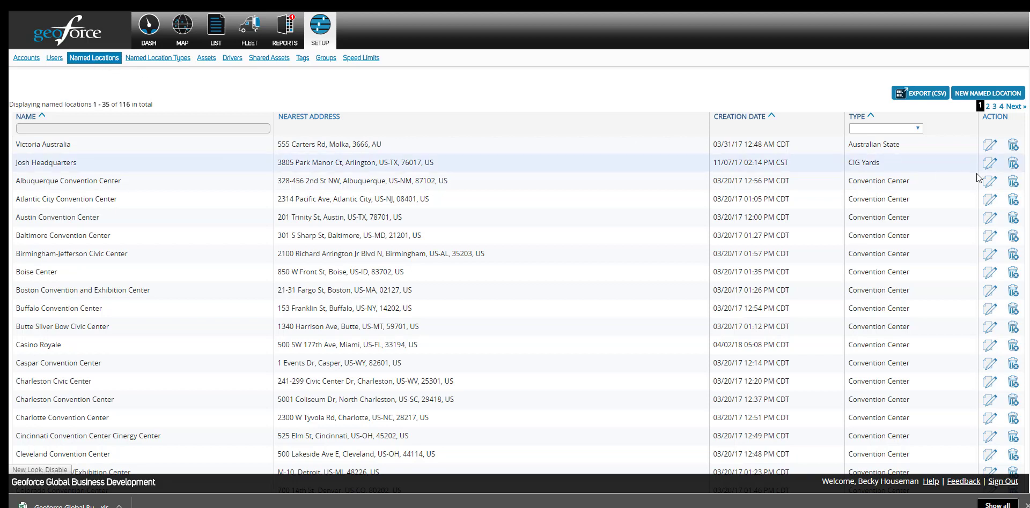
click(1007, 96)
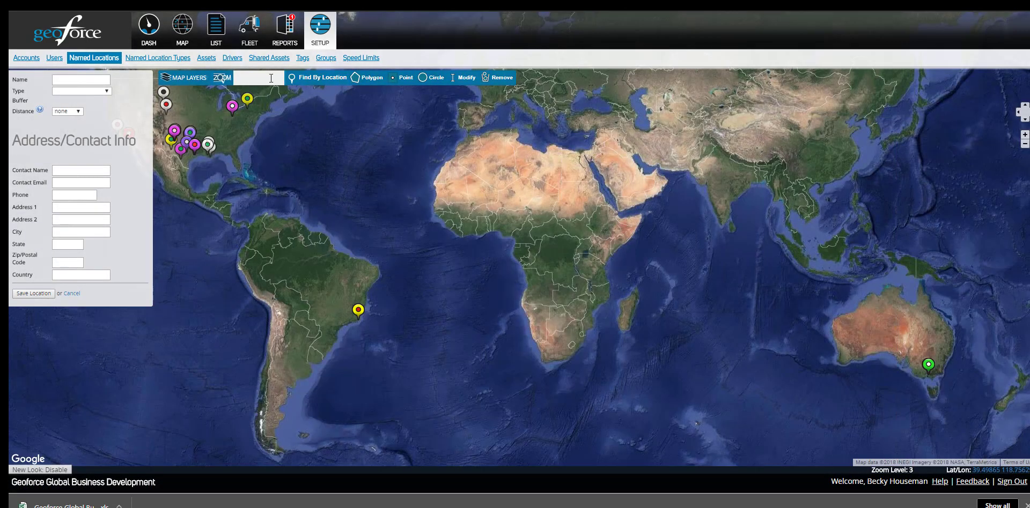
click(265, 75)
text(Midland, tx)
click(320, 79)
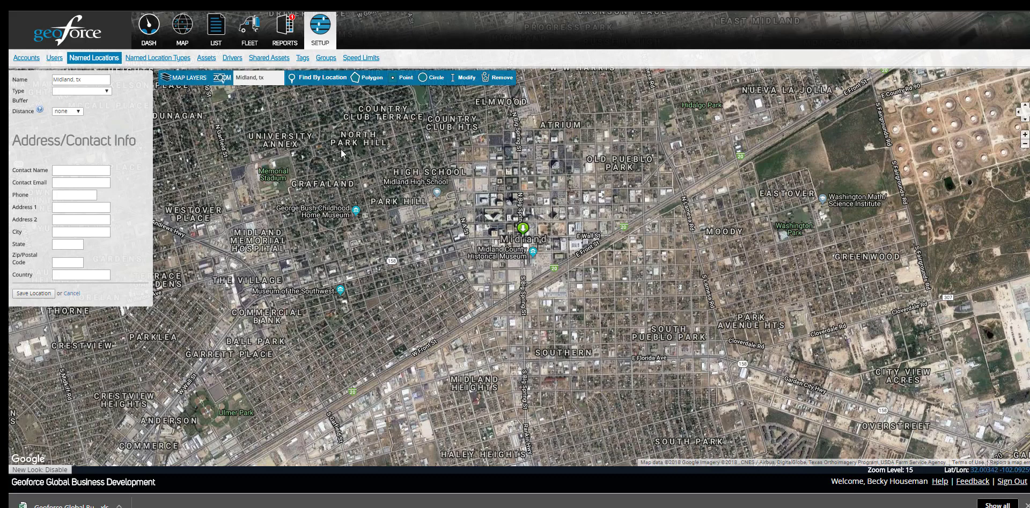
drag(319, 144, 369, 172)
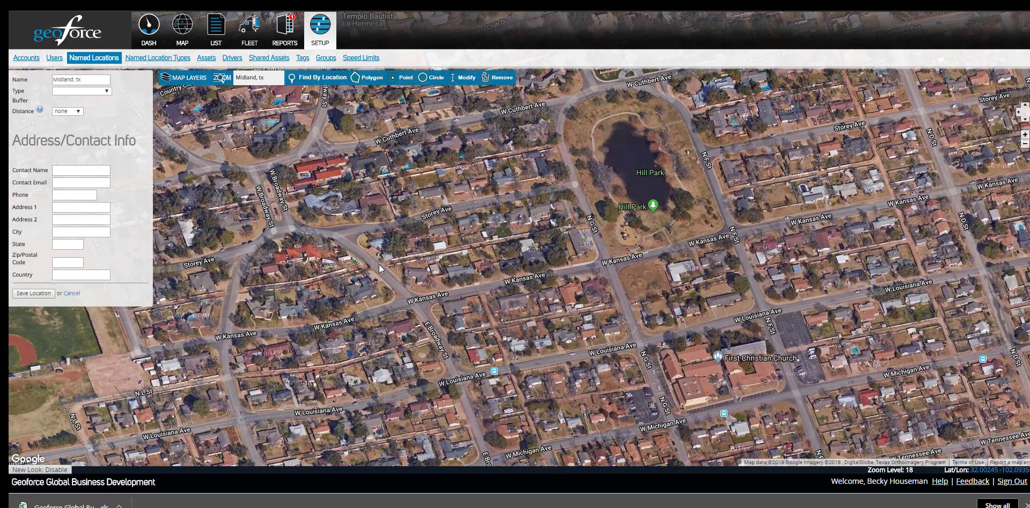
Draw a four-point polygon around the block between Storey Ave and W Kansas Ave, just west of Hill Park
click(373, 80)
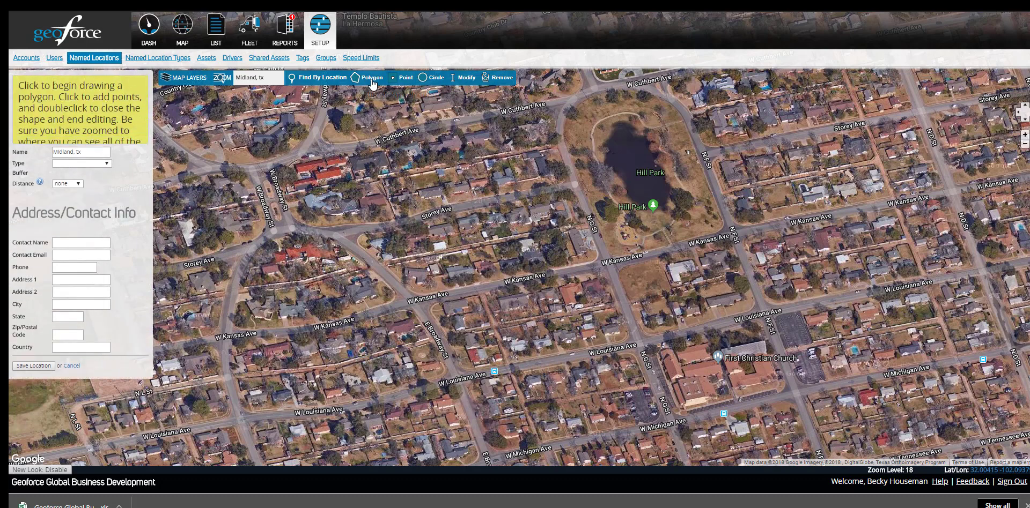
click(358, 234)
click(573, 186)
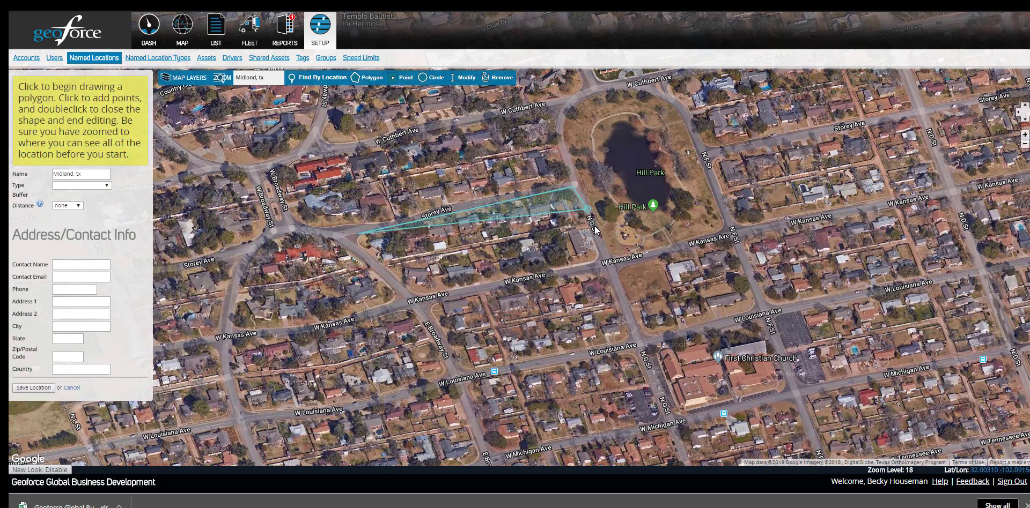
click(597, 259)
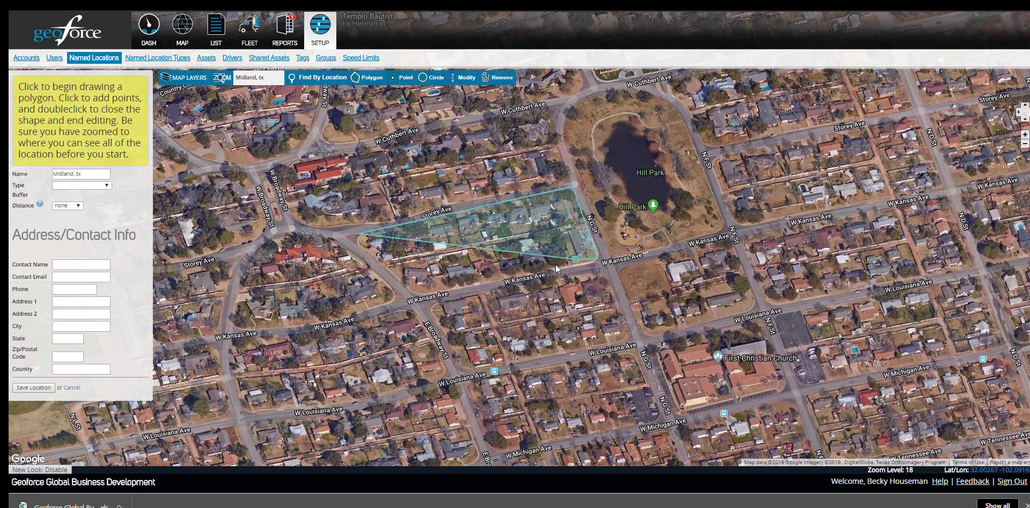
double_click(416, 297)
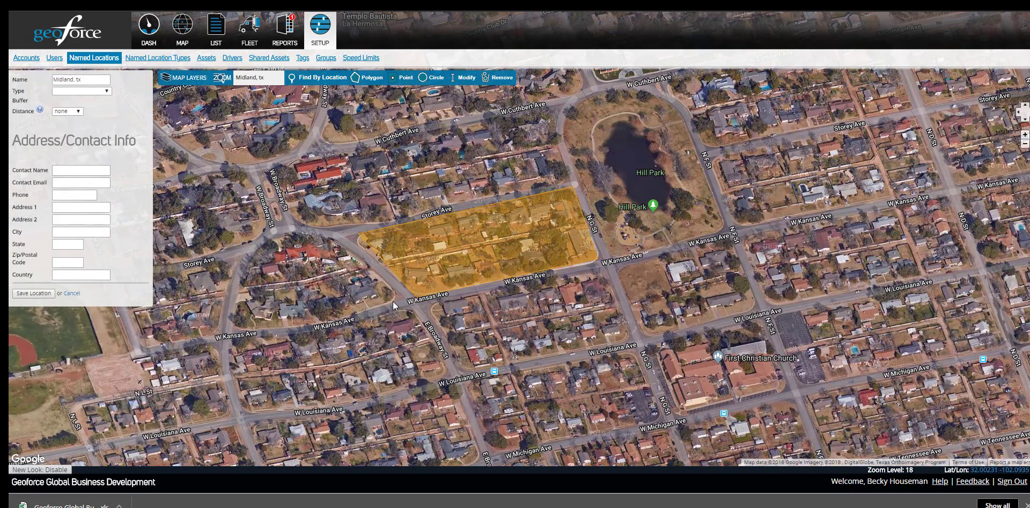
Modify the polygon by moving its northwest corner farther west along Storey Ave
click(468, 81)
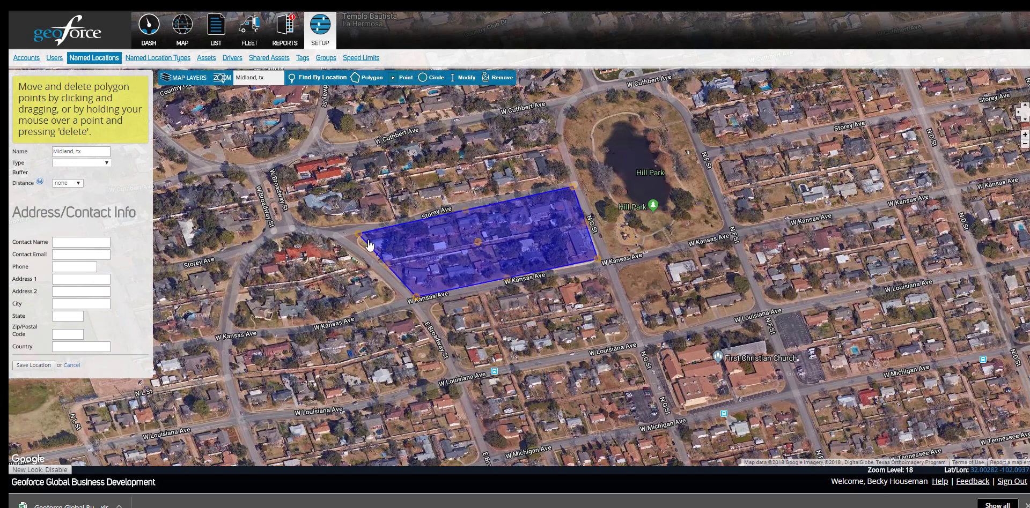
drag(358, 234, 332, 233)
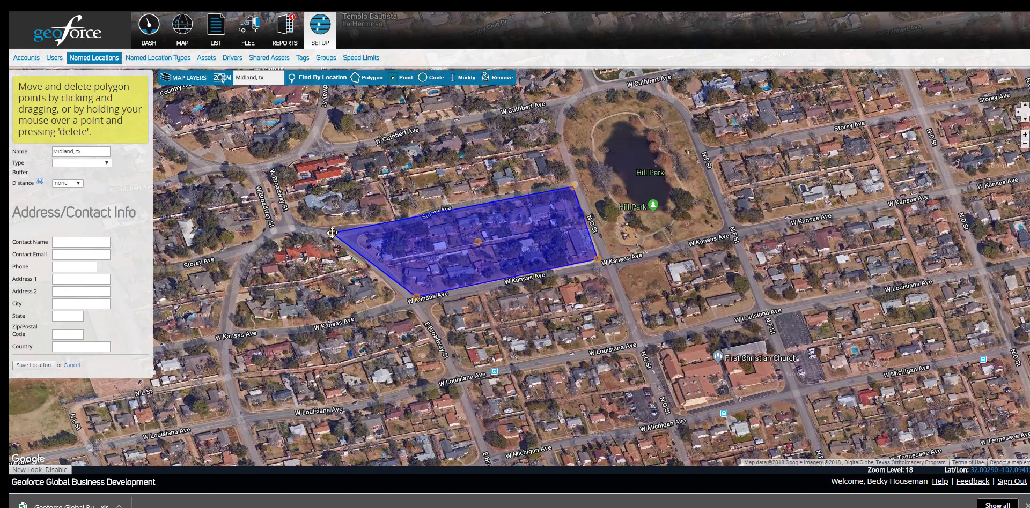
click(656, 390)
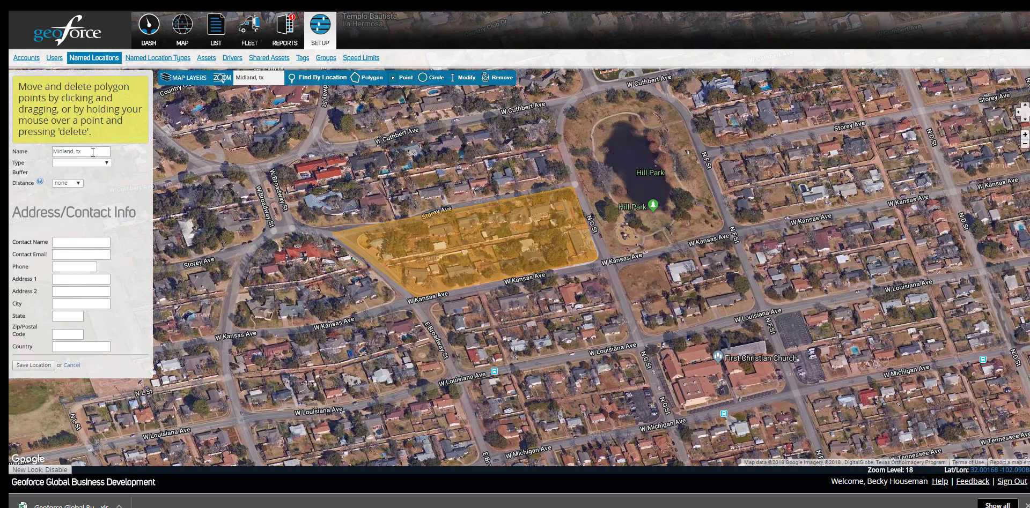
Review the location types, set the buffer distance to 300 ft and cancel the new named location
click(107, 163)
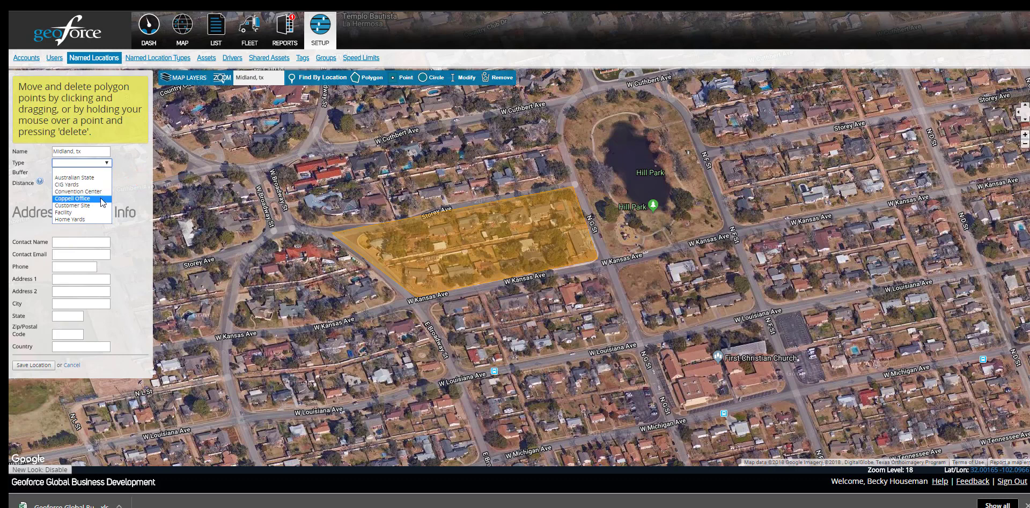
click(131, 183)
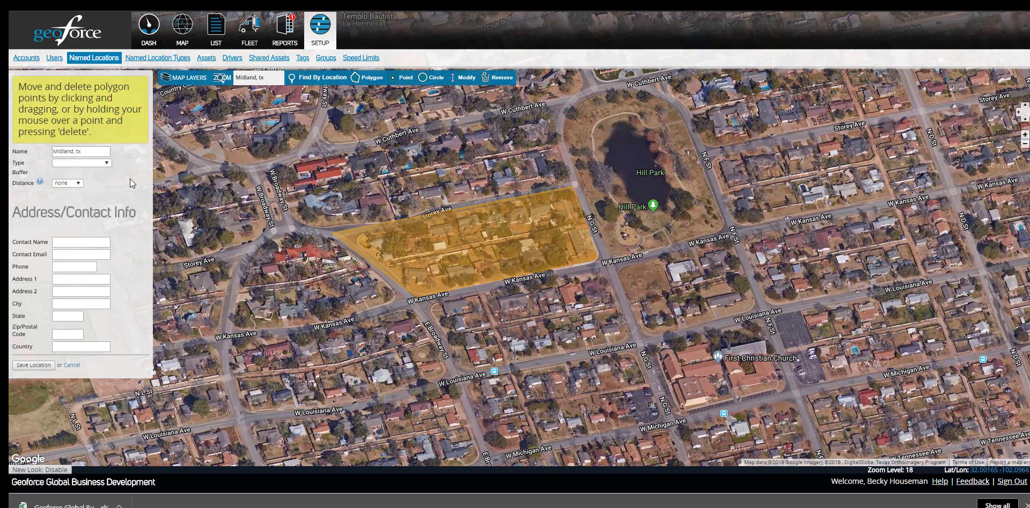
click(74, 182)
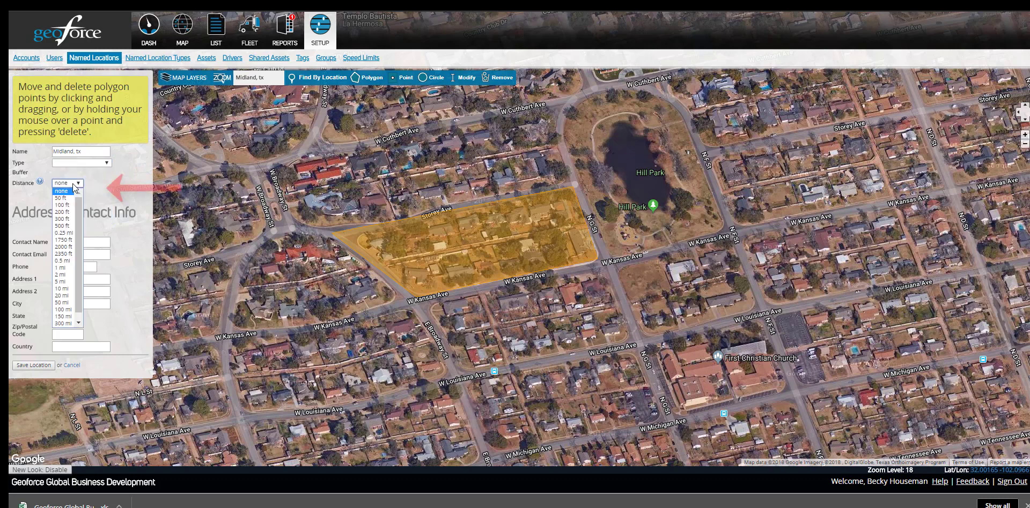
click(67, 219)
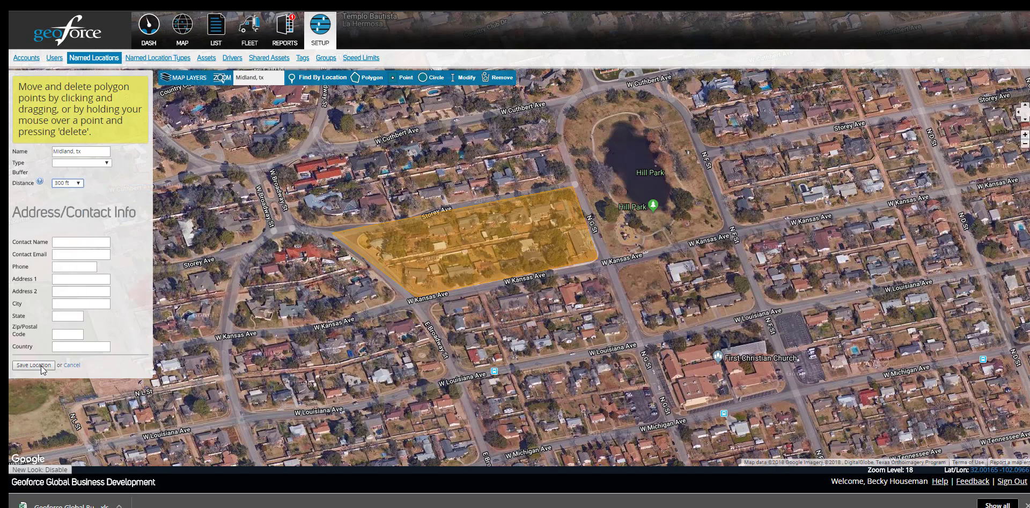
click(72, 366)
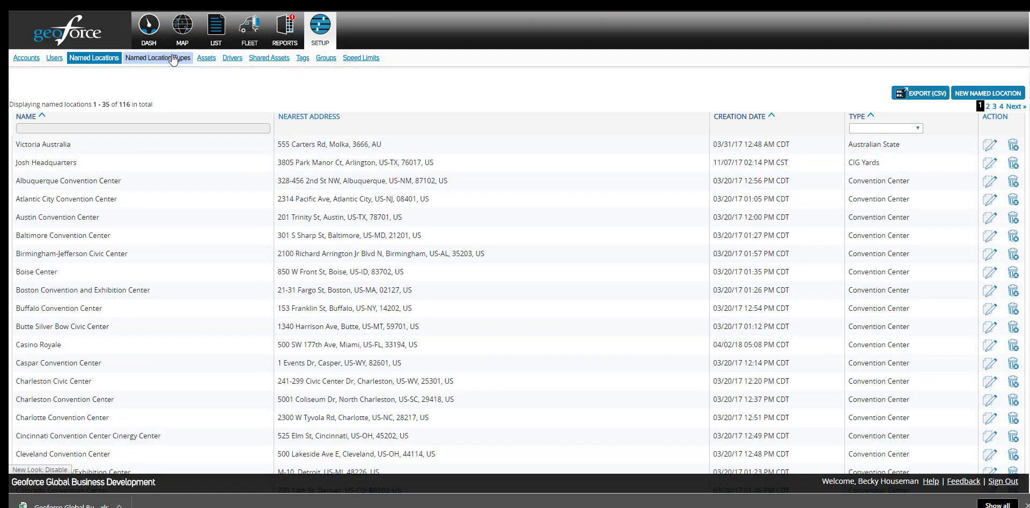
View the named location types, look at the blank form for a new type and cancel it
click(172, 57)
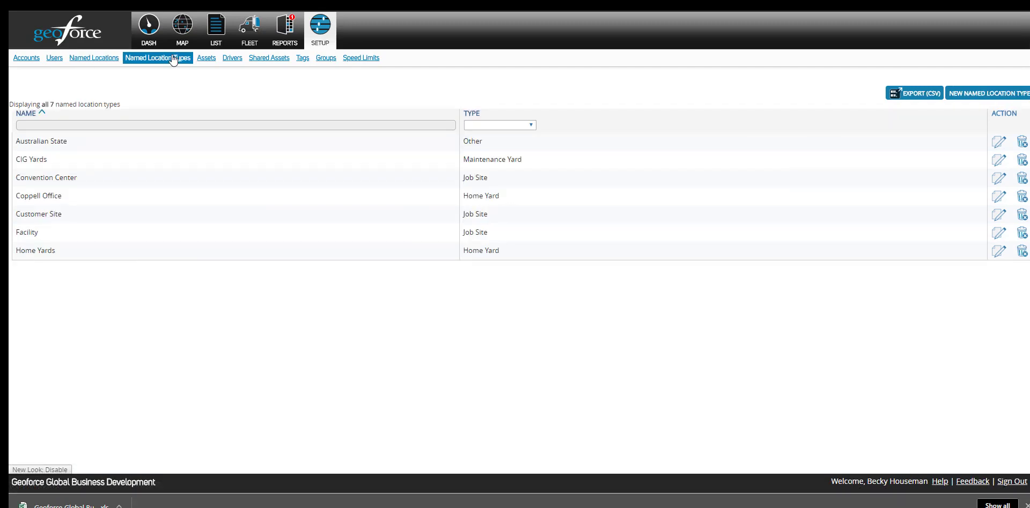
click(987, 95)
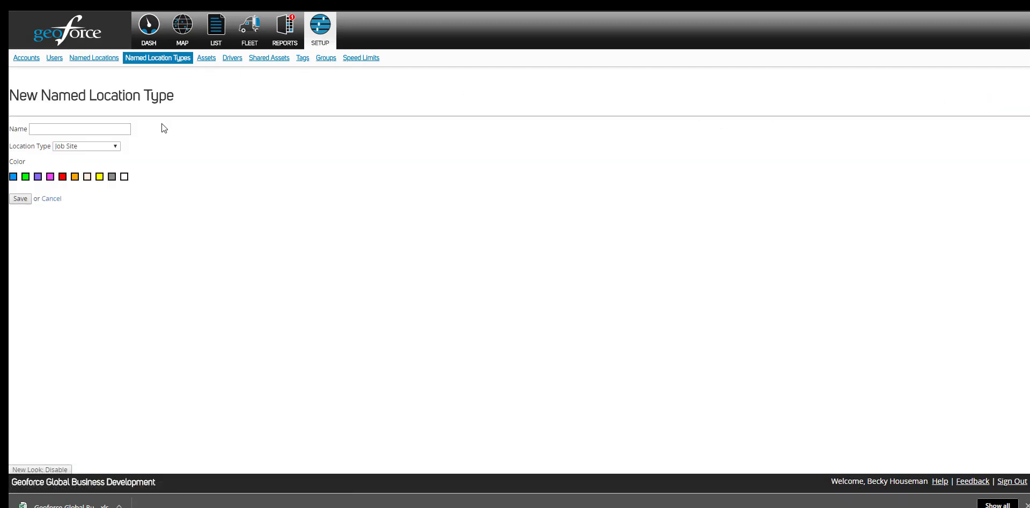
click(107, 127)
click(52, 199)
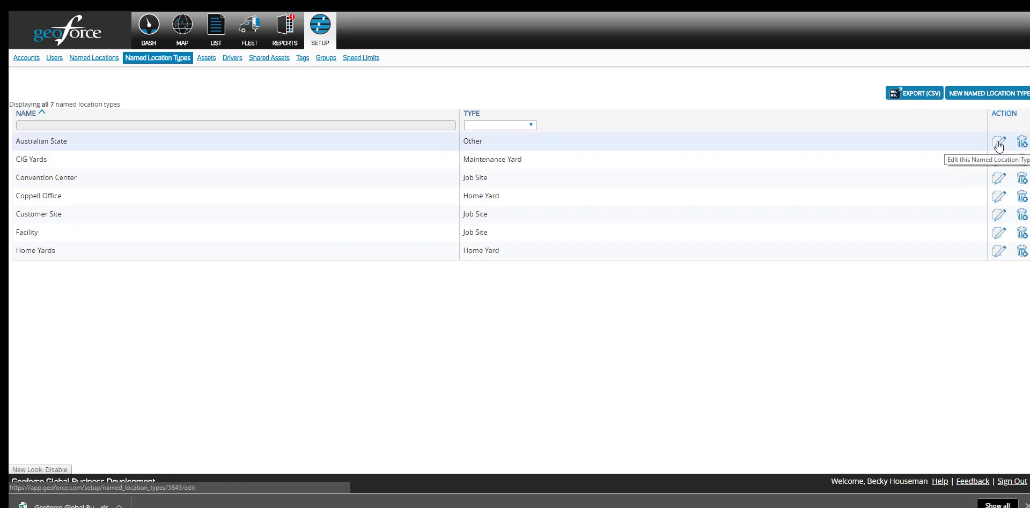
Start a new asset in the assets setup with the name "Test Unit" and the asset ID "Test Unit 1"
click(206, 60)
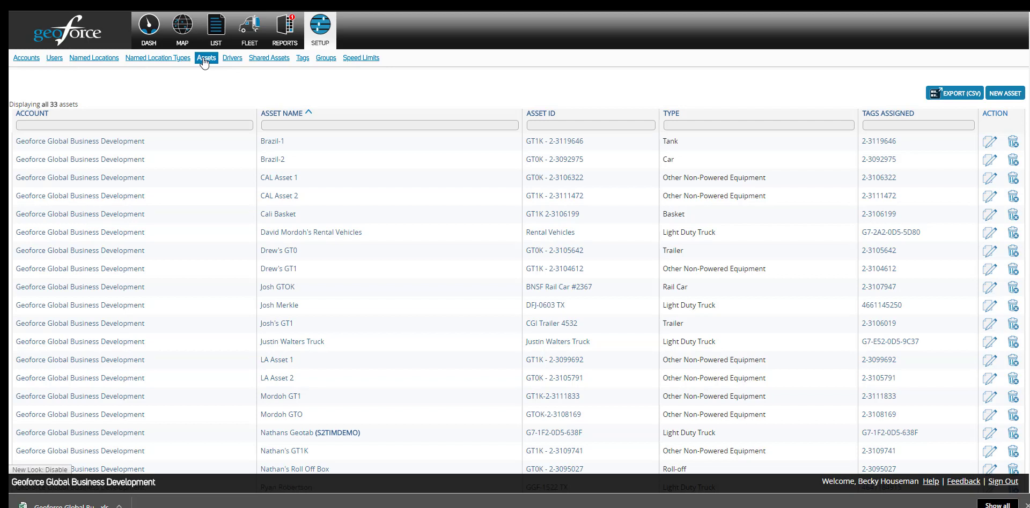
click(1008, 97)
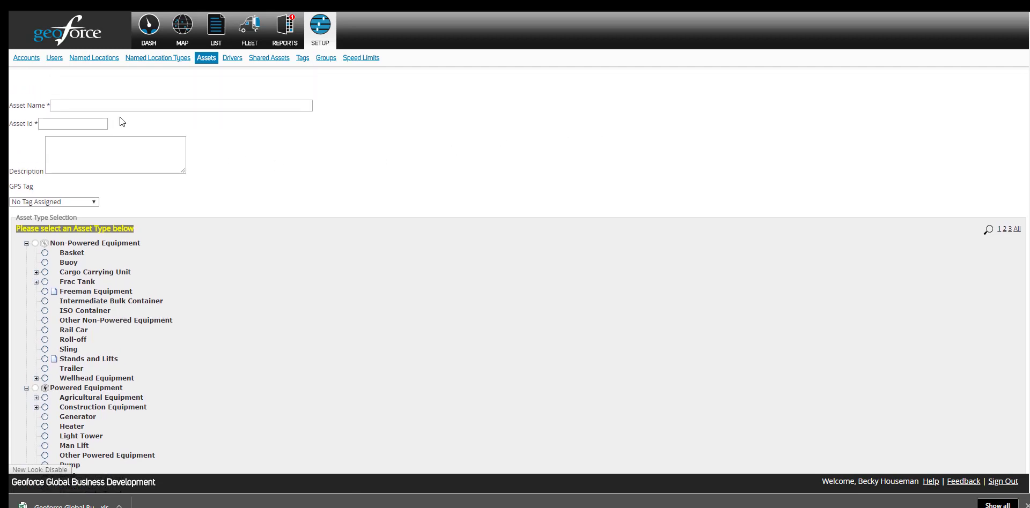
click(114, 105)
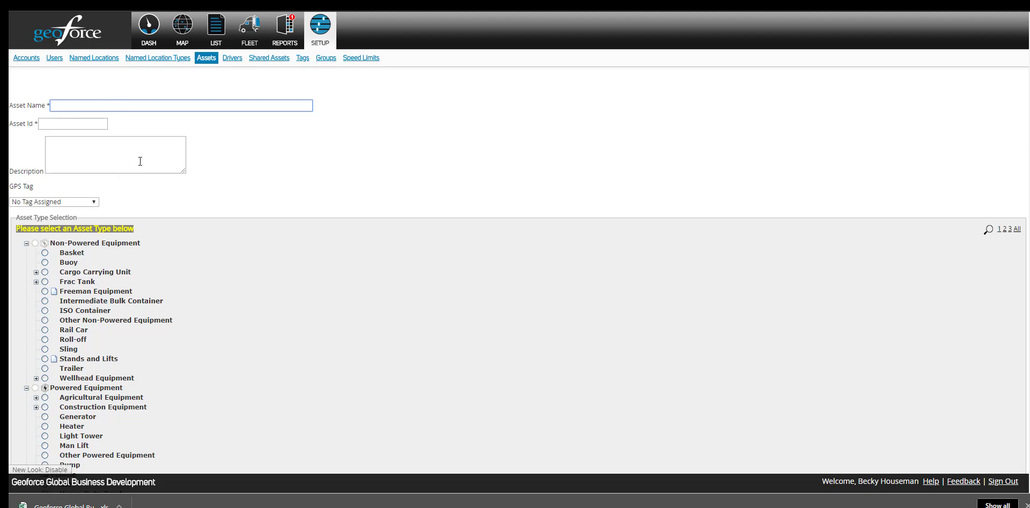
text(Test Unit)
key(Tab)
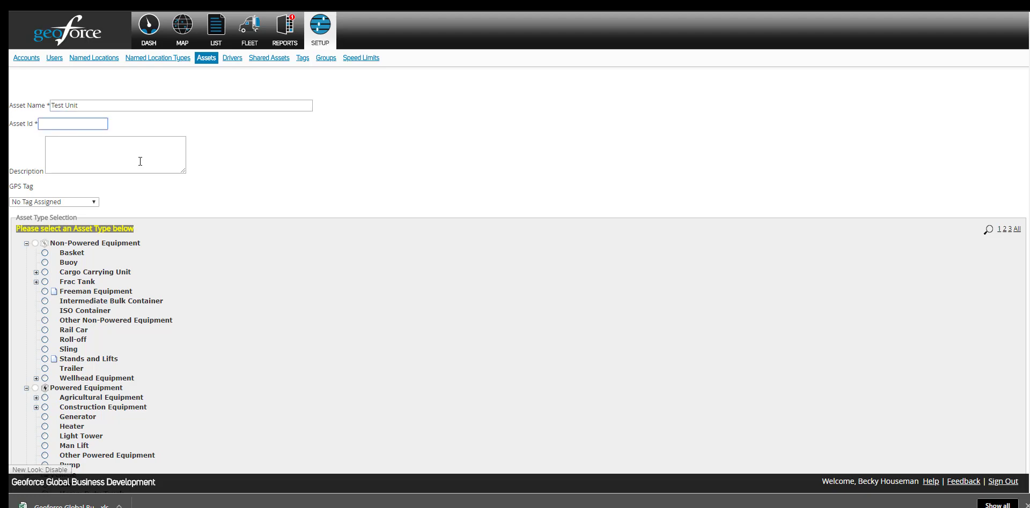
text(Test Unit 1)
Assign the GPS tag G7-192-0F5-4A86:Geotab to the new asset and review the available asset types
click(86, 202)
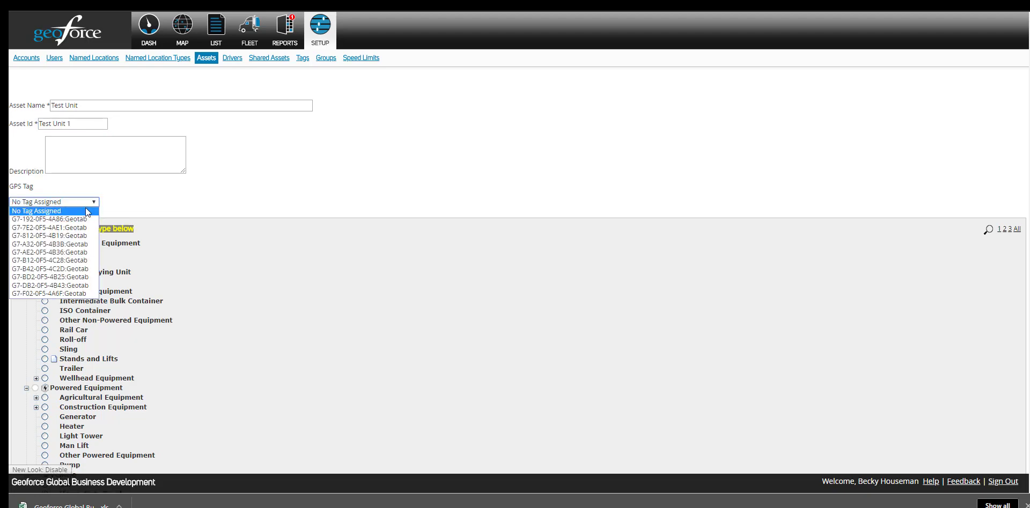
click(86, 223)
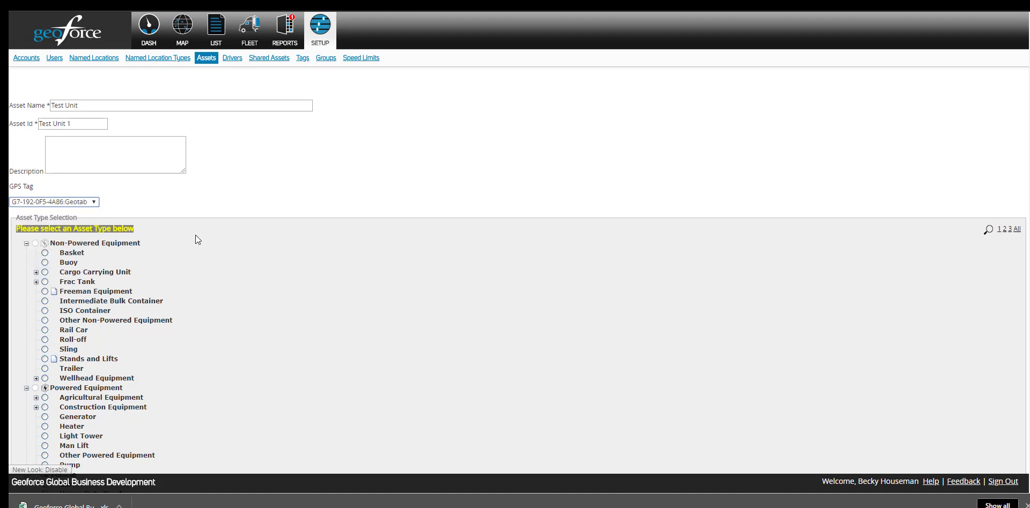
scroll(195, 236, down, 1)
scroll(196, 213, down, 1)
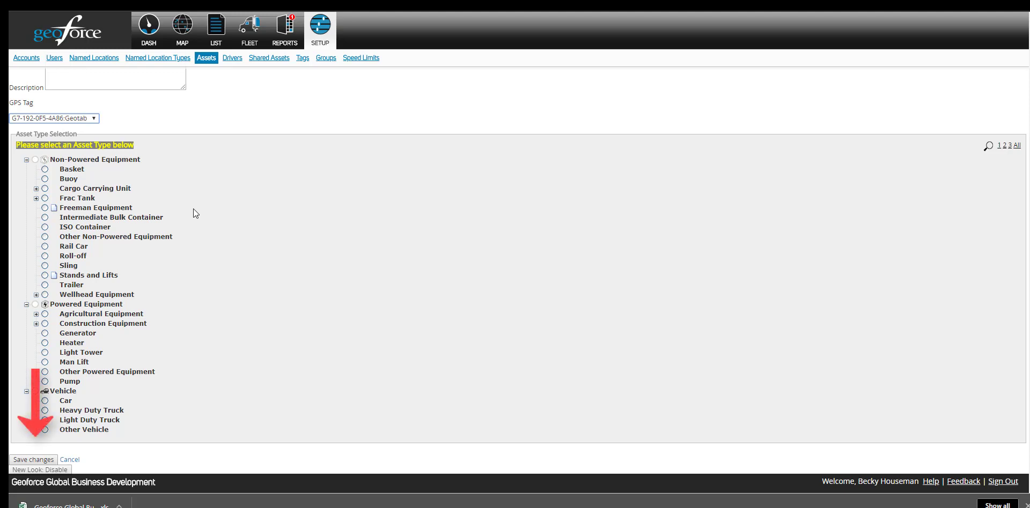
scroll(193, 211, up, 2)
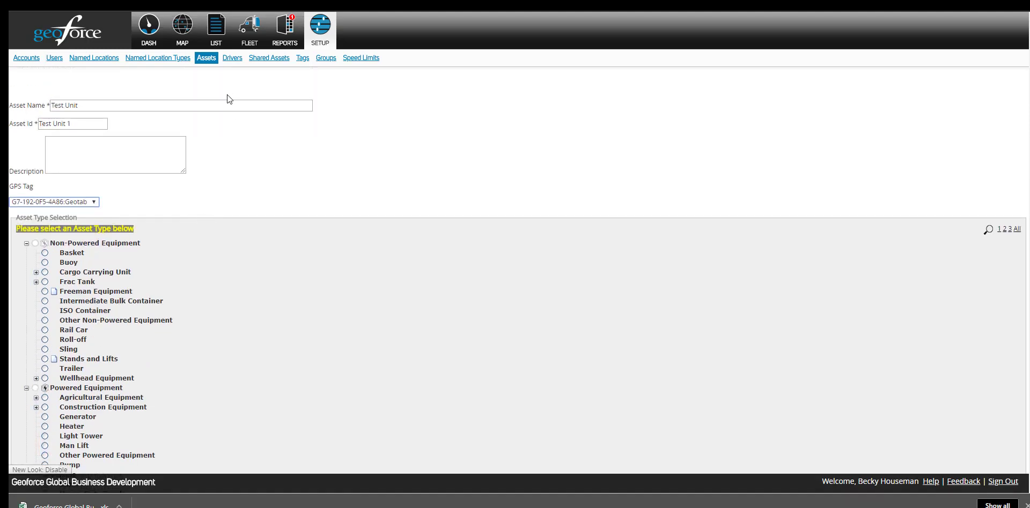
Return to the assets list, dismiss its notification and view the shared assets and tags lists
click(207, 59)
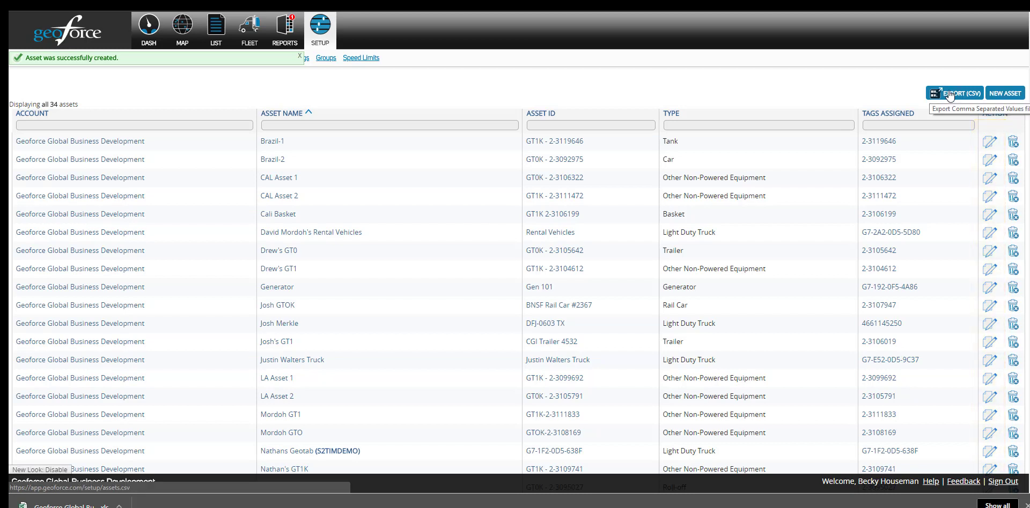
click(299, 55)
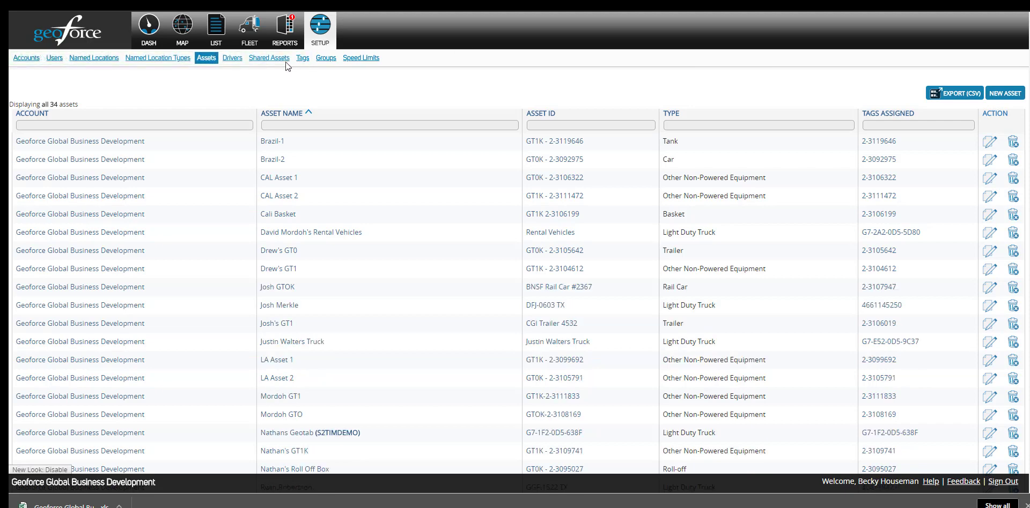
click(282, 60)
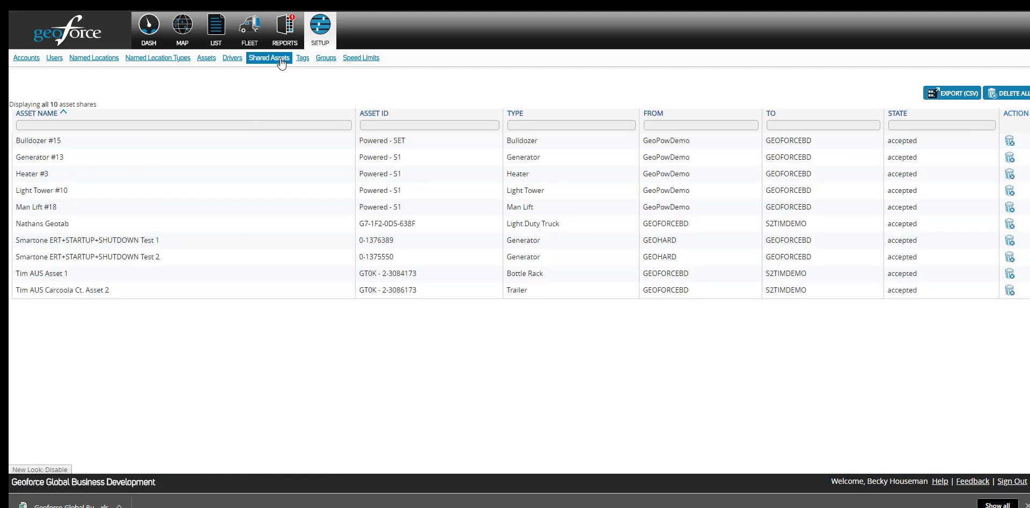
click(303, 60)
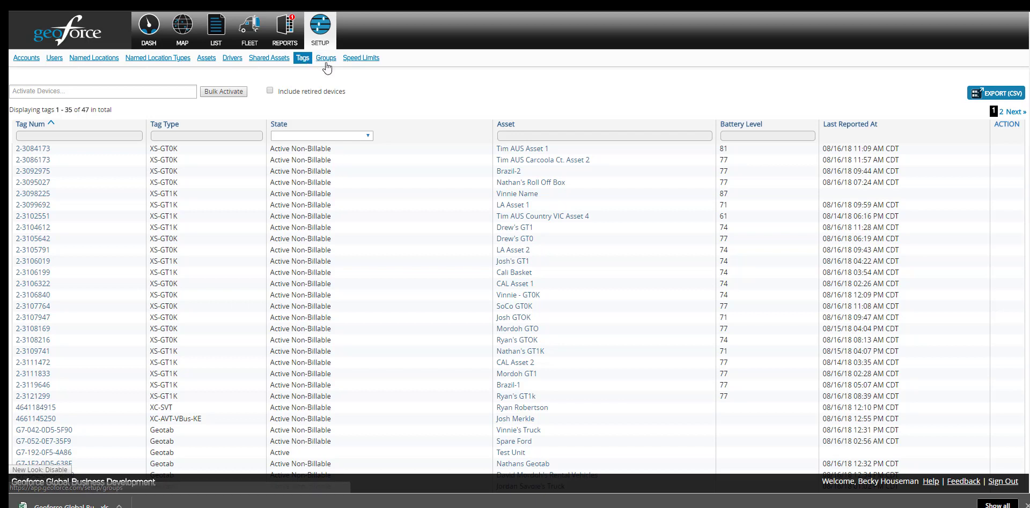
View the account's asset groups and start a new group
click(326, 62)
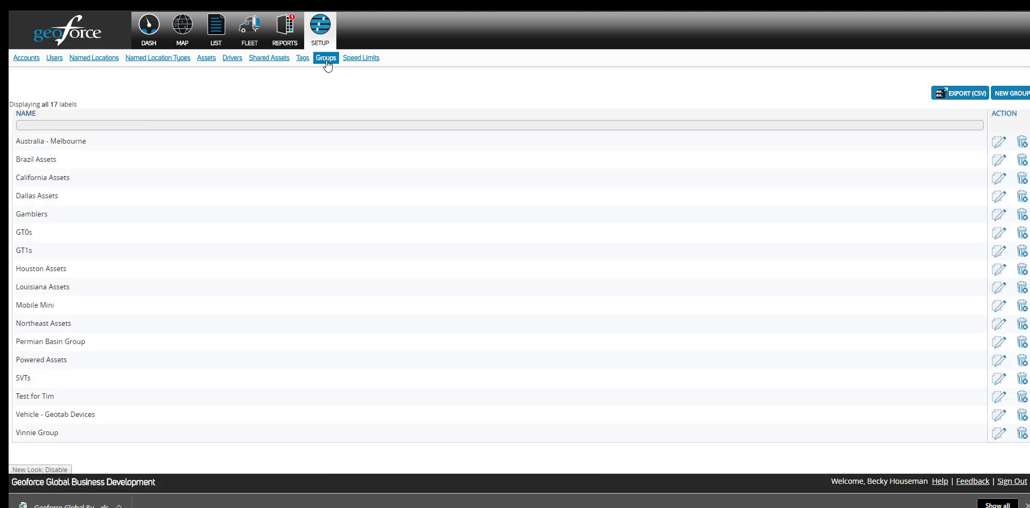
click(1024, 94)
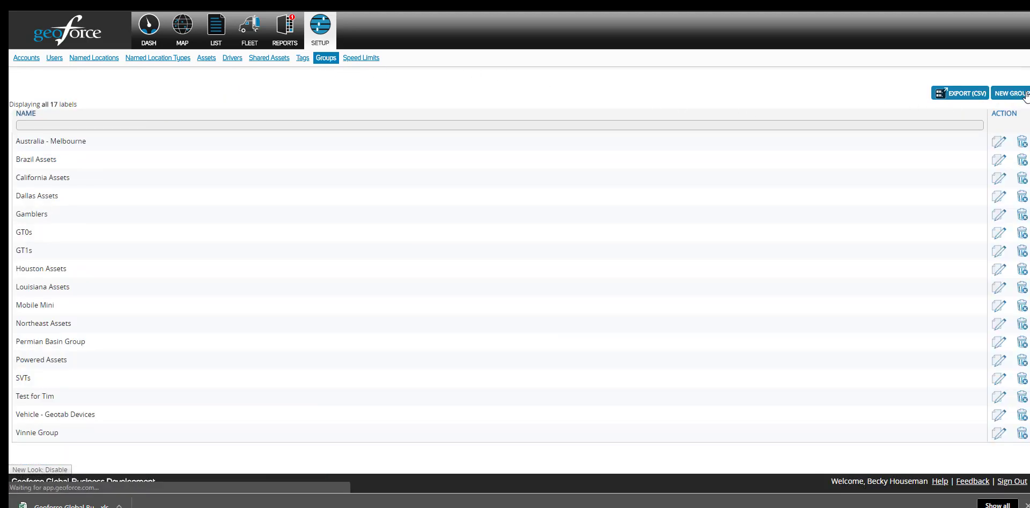